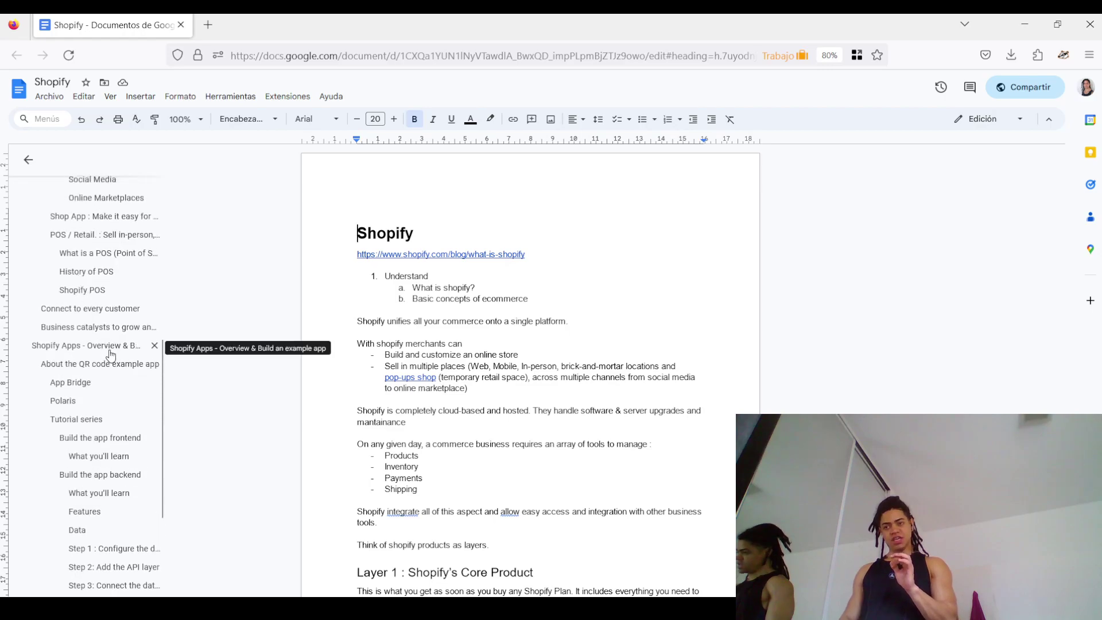
Jump to the POS / Retail section of the notes, then back to the Shopify title
click(110, 240)
scroll(149, 310, up, 10)
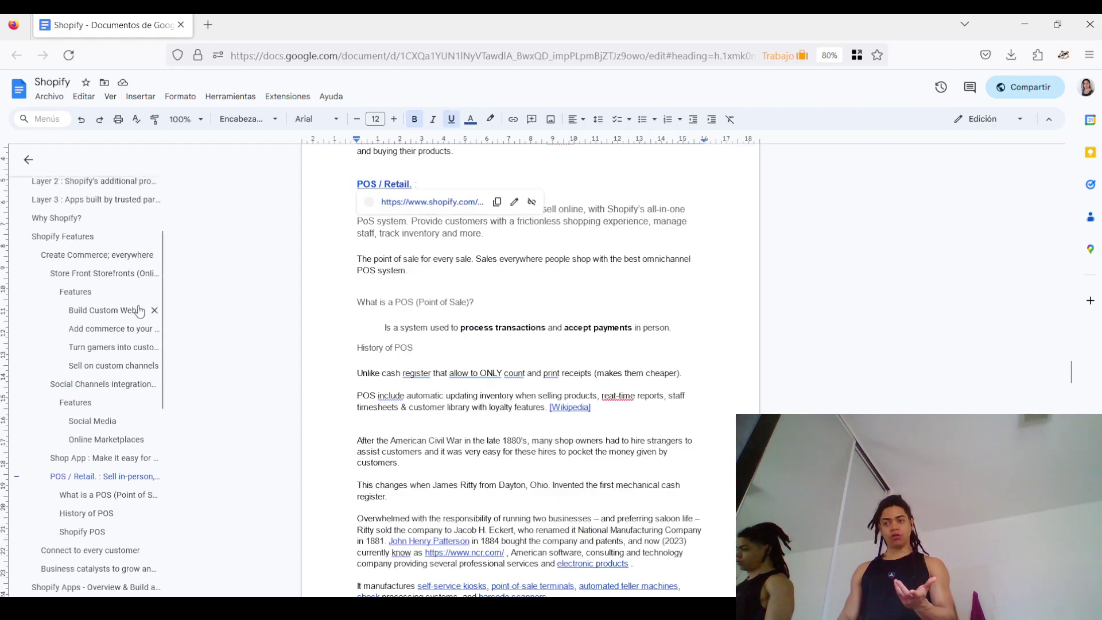
click(81, 245)
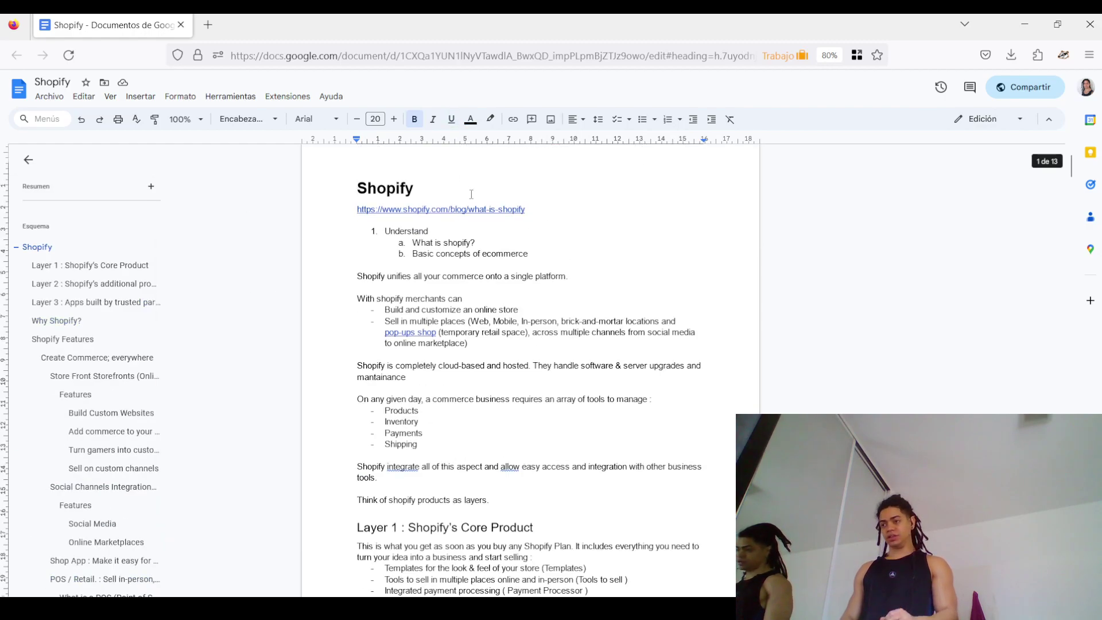
Open the linked Shopify what-is-shopify article in its container tab, then return to the notes
click(448, 208)
click(413, 228)
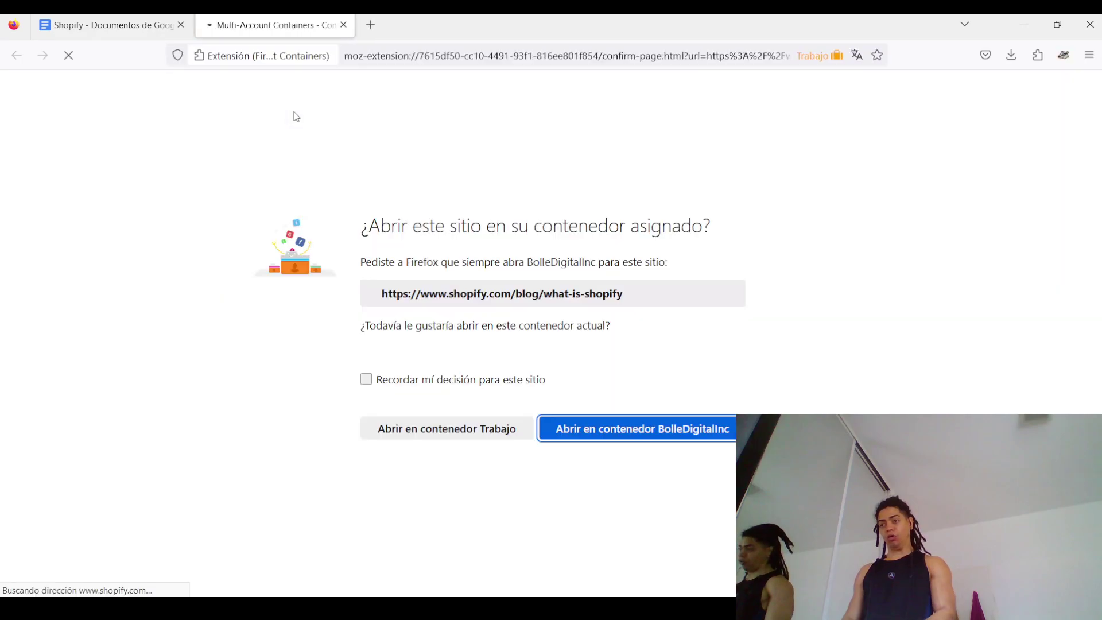
key(Return)
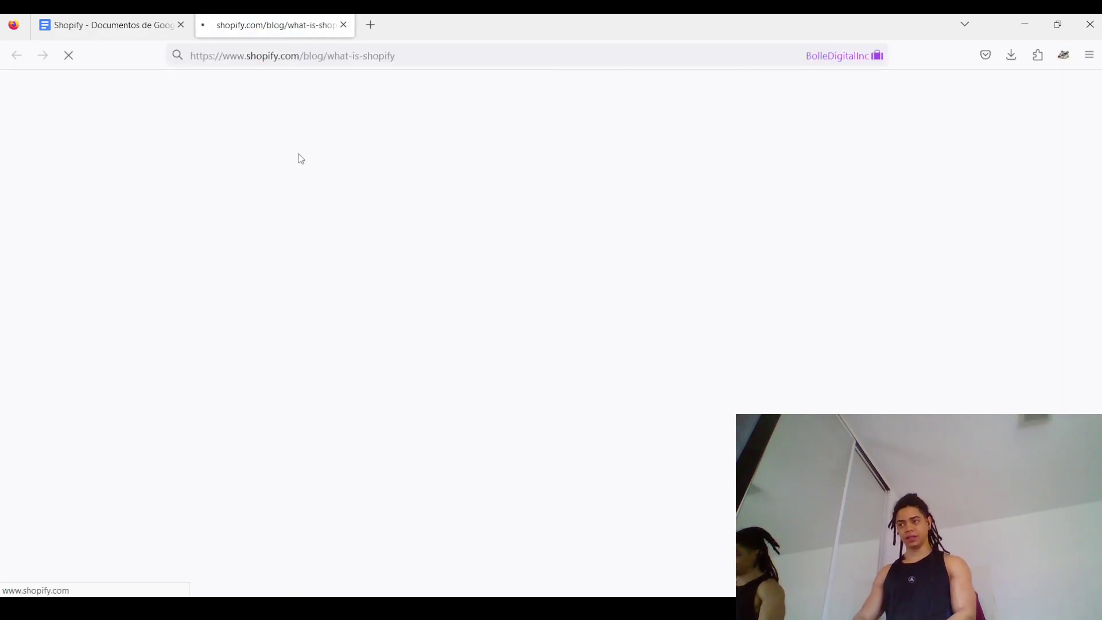
click(130, 23)
scroll(138, 413, down, 10)
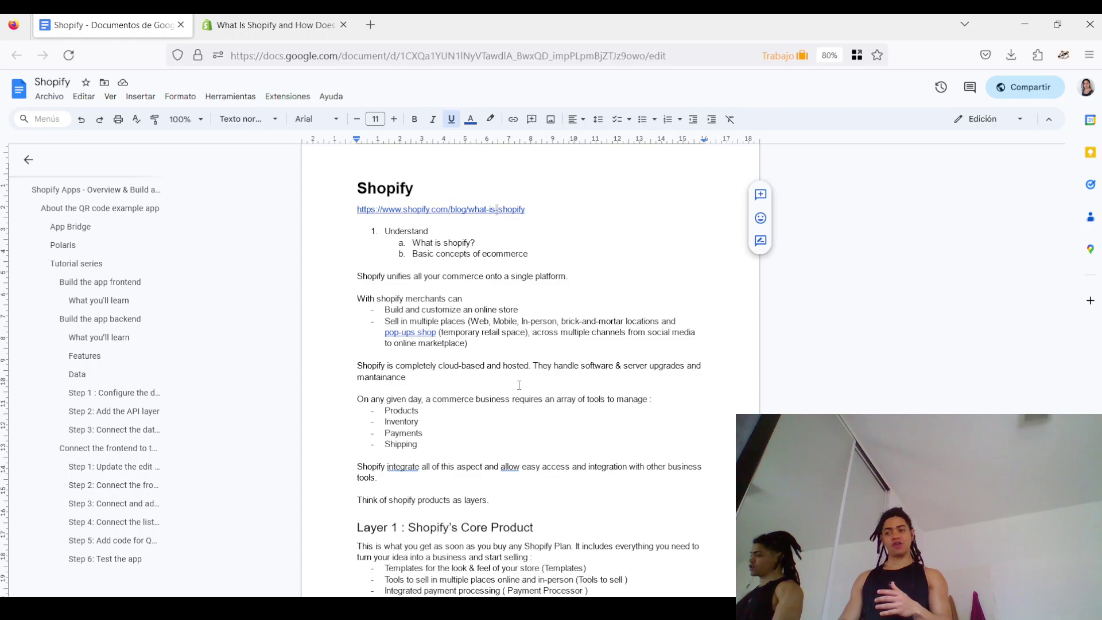
scroll(518, 385, down, 3)
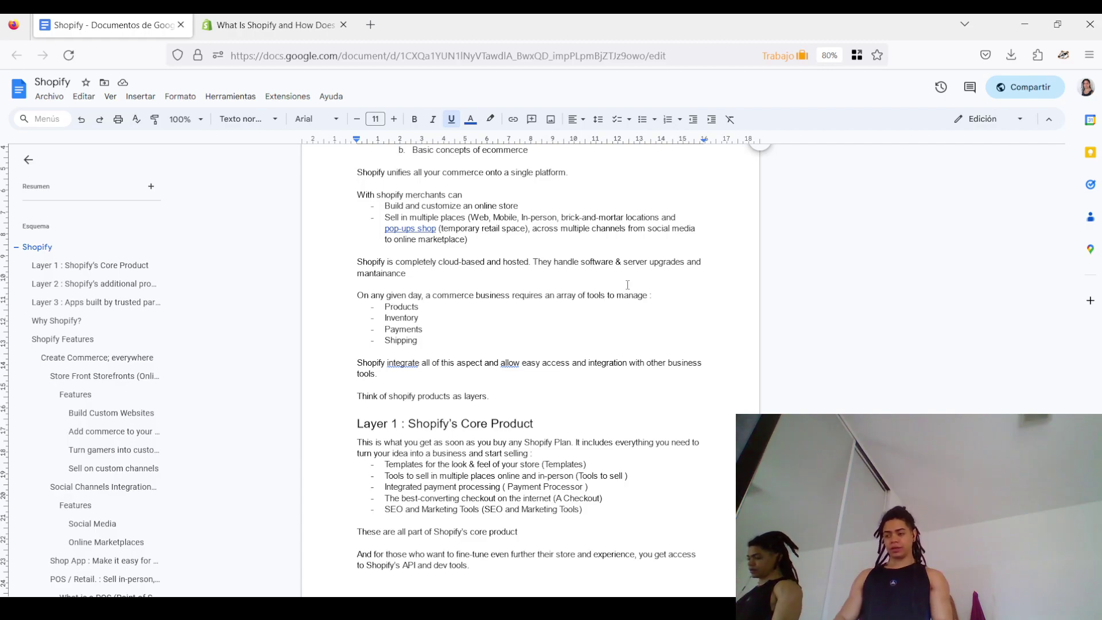
Scroll down the notes to the Layer 1 : Shopify's Core Product heading
scroll(647, 294, down, 3)
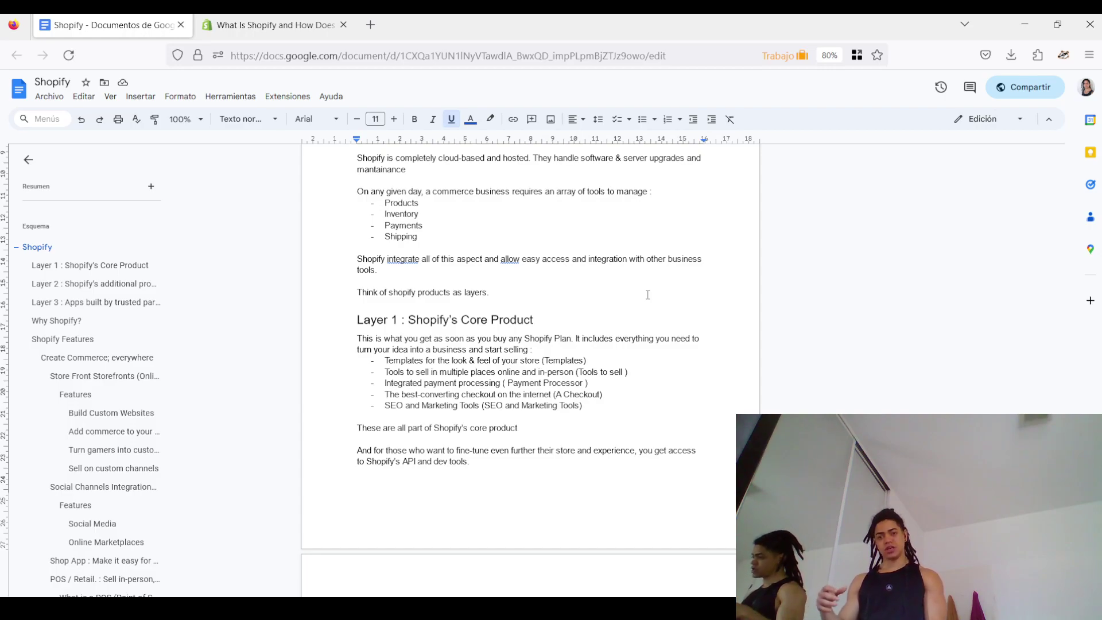
scroll(648, 294, down, 3)
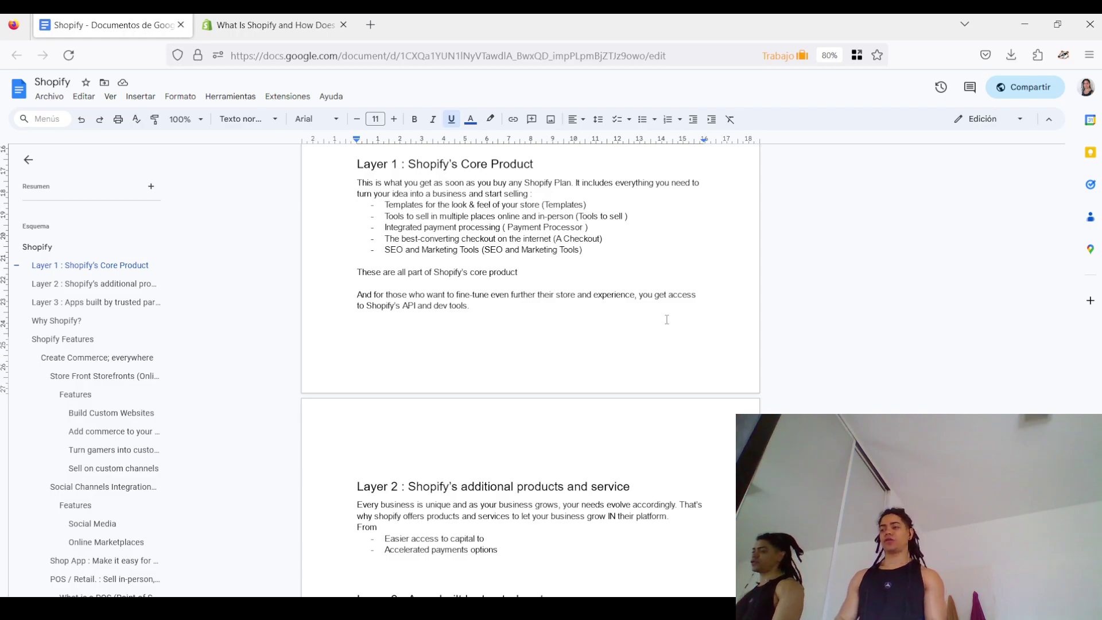
Scroll past Layer 1 to reach the Layer 2, Layer 3 and Why Shopify? sections
scroll(666, 319, down, 5)
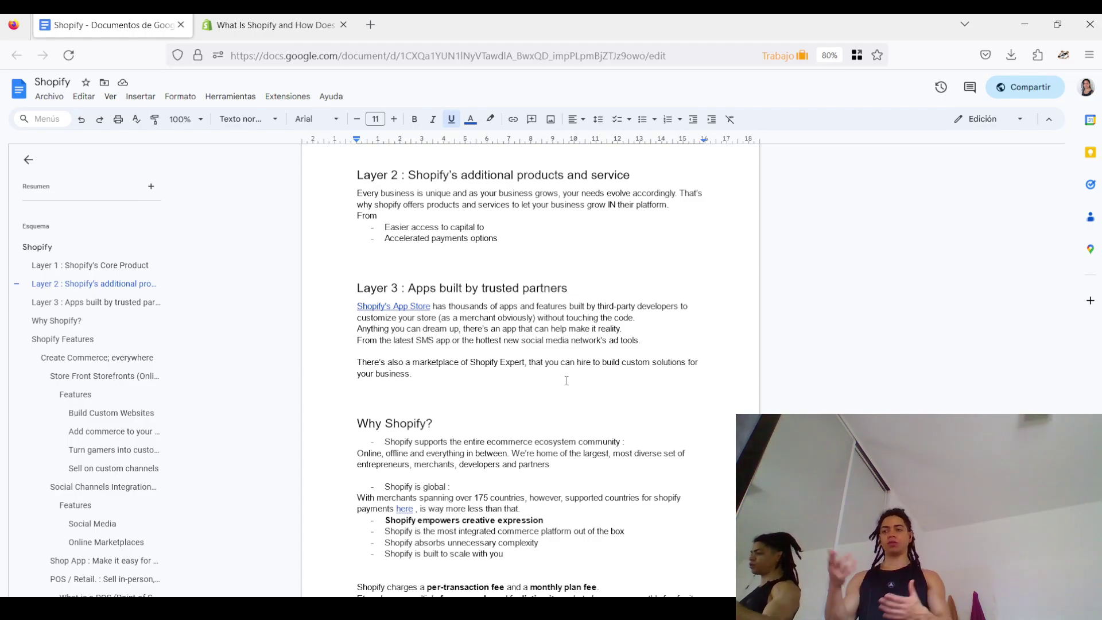
Scroll to the Why Shopify? section comparing Shopify's and Etsy's fees, with its Forbes citation
scroll(538, 372, down, 4)
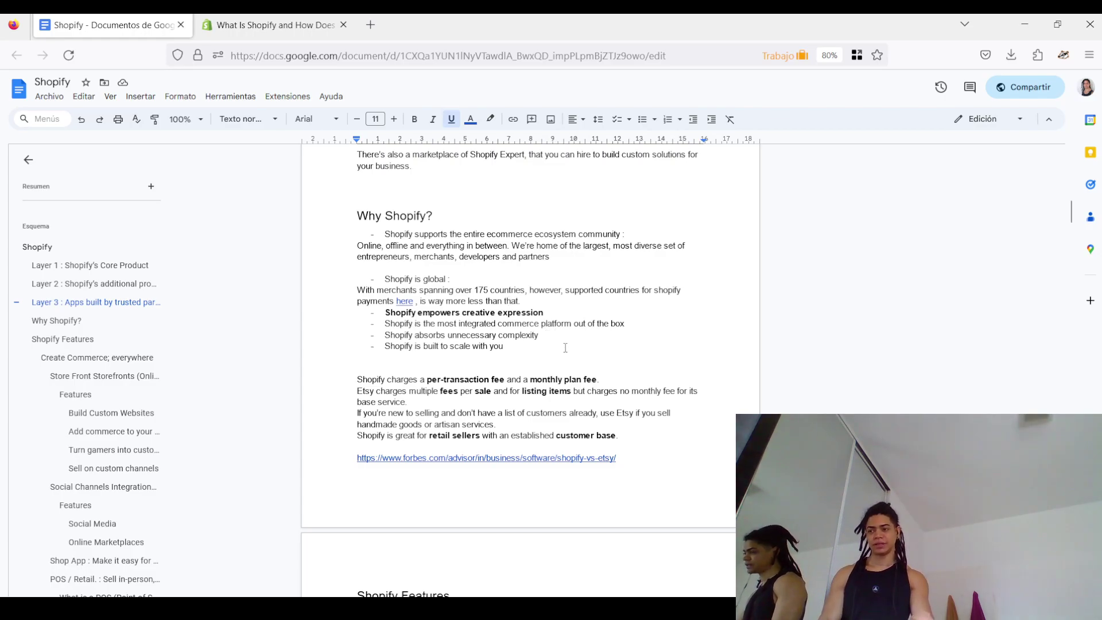
Scroll to the Shopify Features page with Create Commerce; everywhere, Store Front and Touchpoint
scroll(511, 349, down, 3)
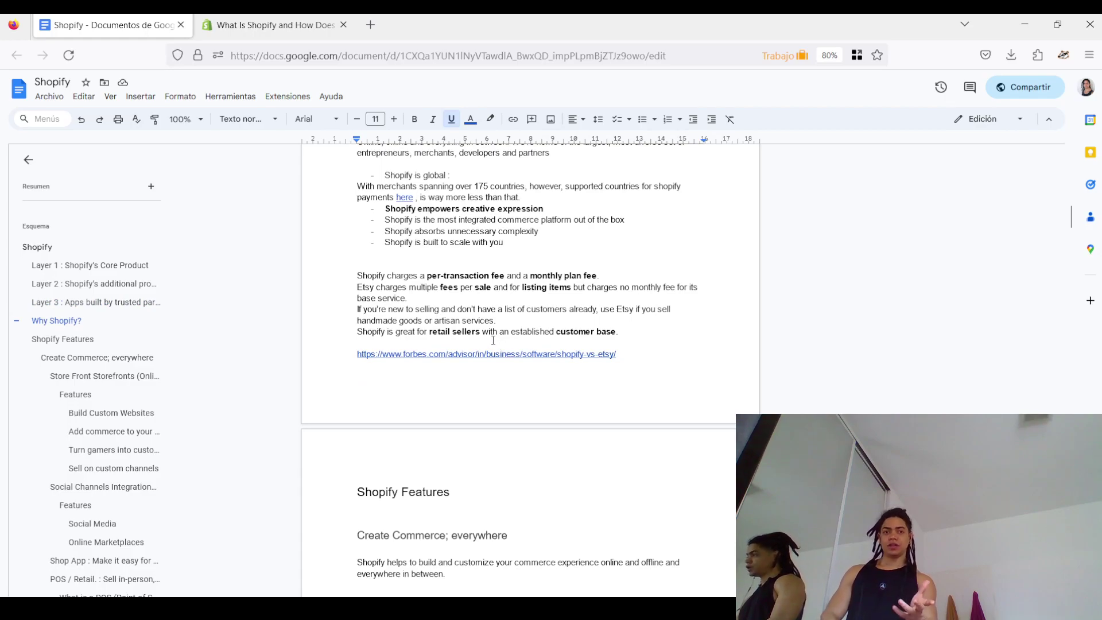
scroll(494, 333, down, 2)
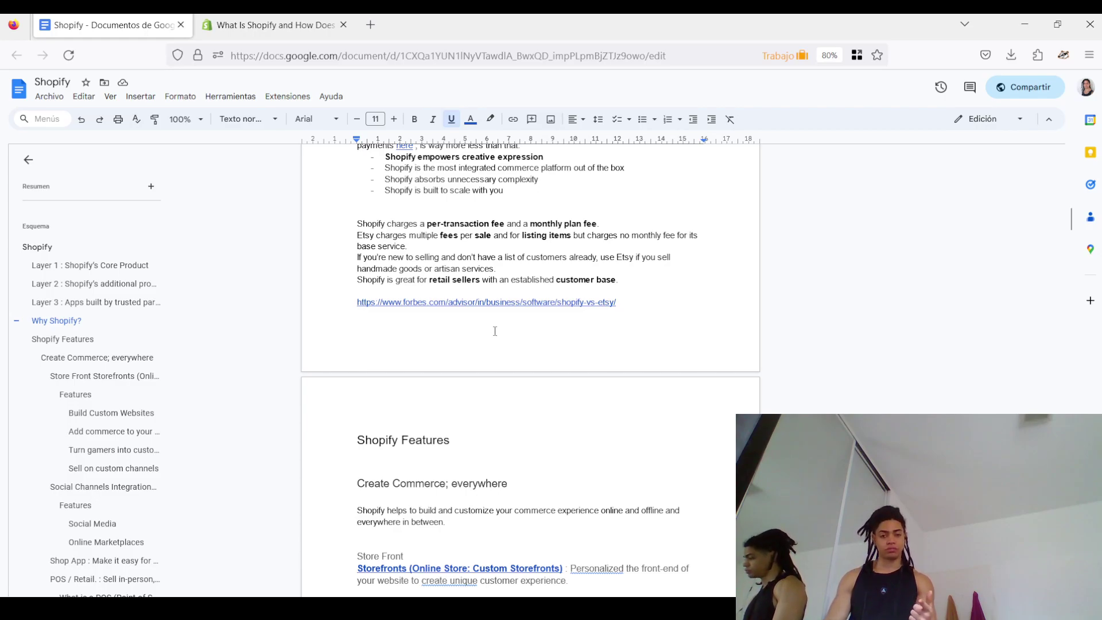
scroll(495, 332, down, 3)
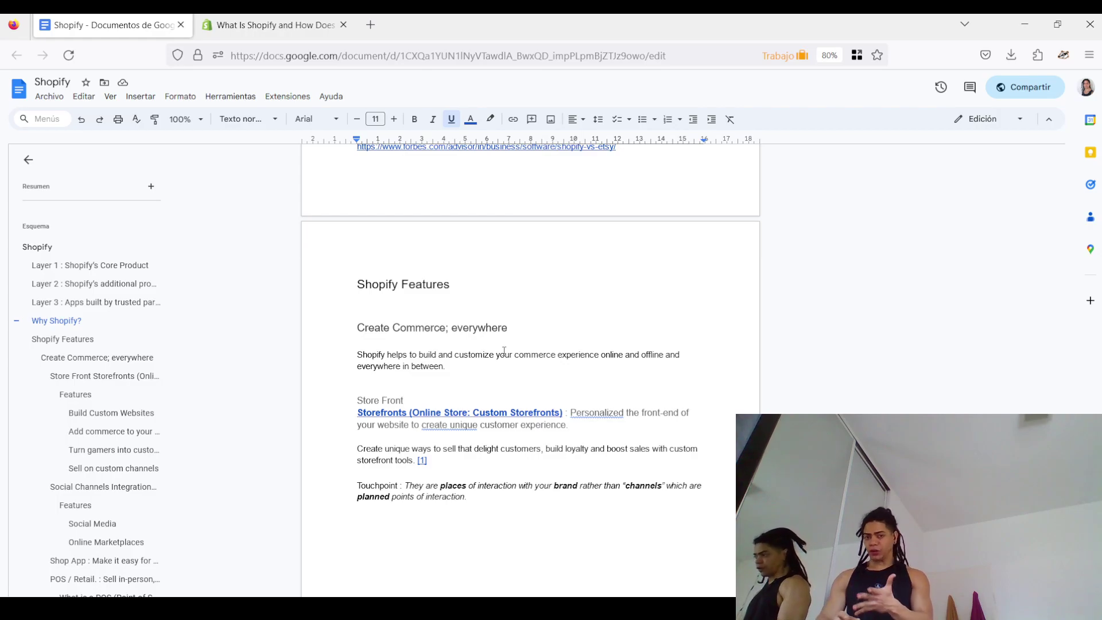
Scroll down to the customer touchpoint circle diagram and its interaction-design.org source link
scroll(503, 351, down, 3)
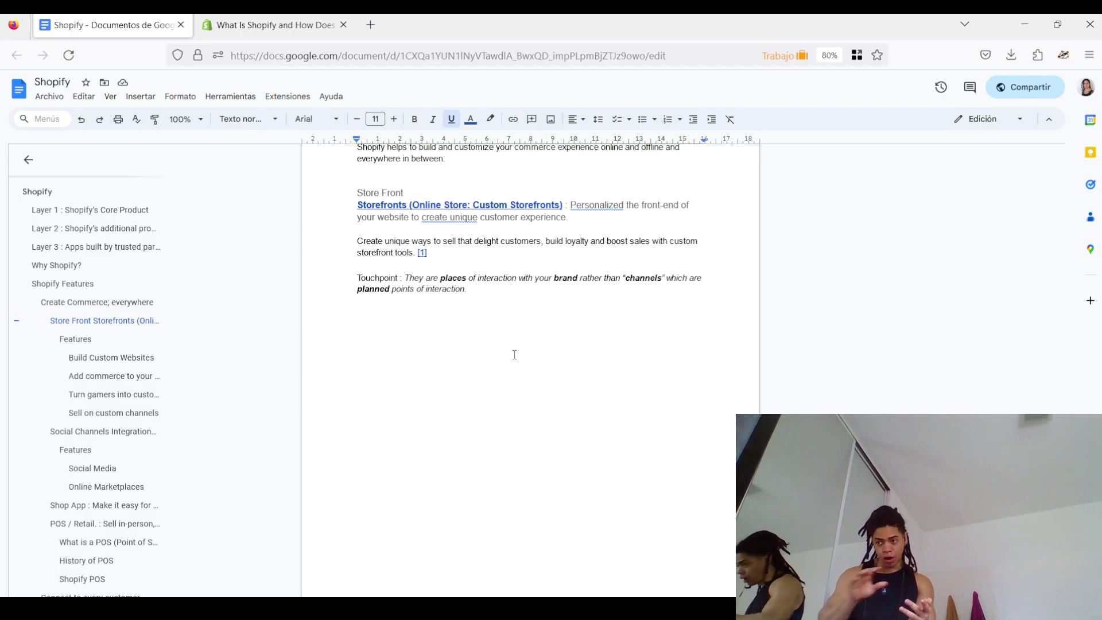
scroll(514, 354, down, 8)
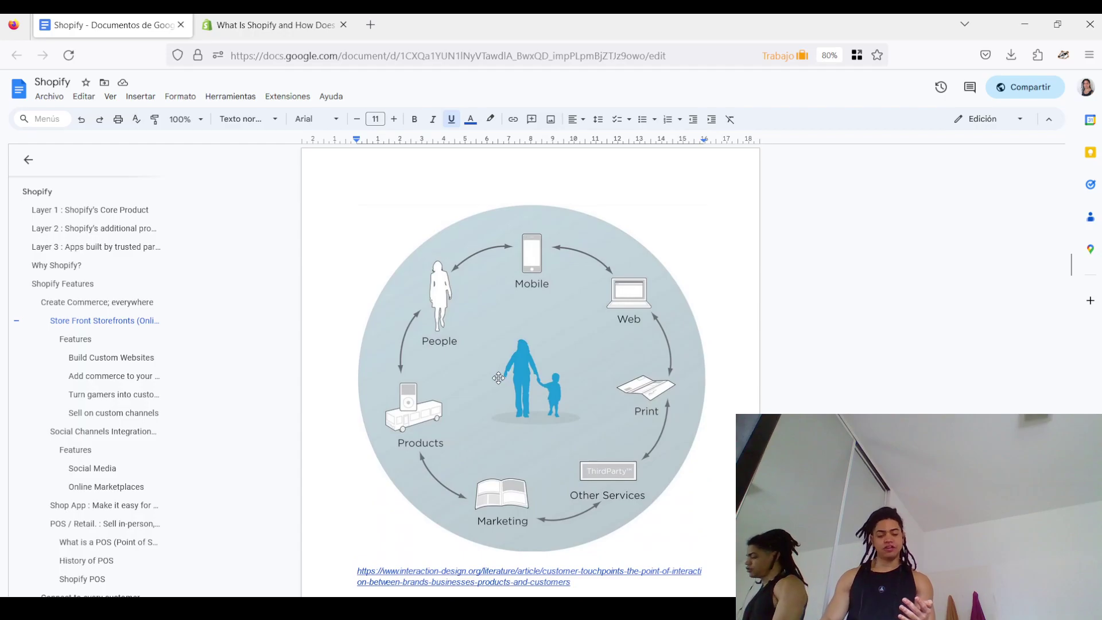
Scroll to the Features list of custom channels and the Examples of purchase experience
scroll(498, 378, down, 8)
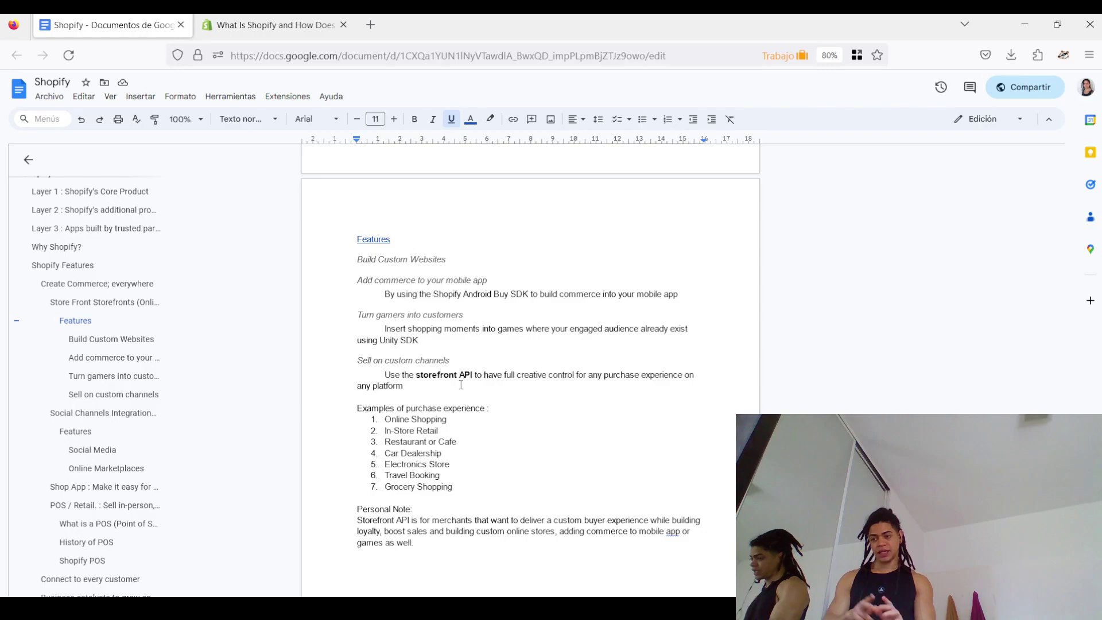
Select the seven numbered purchase-experience examples, then clear the selection
drag(458, 487, 381, 419)
scroll(529, 430, down, 2)
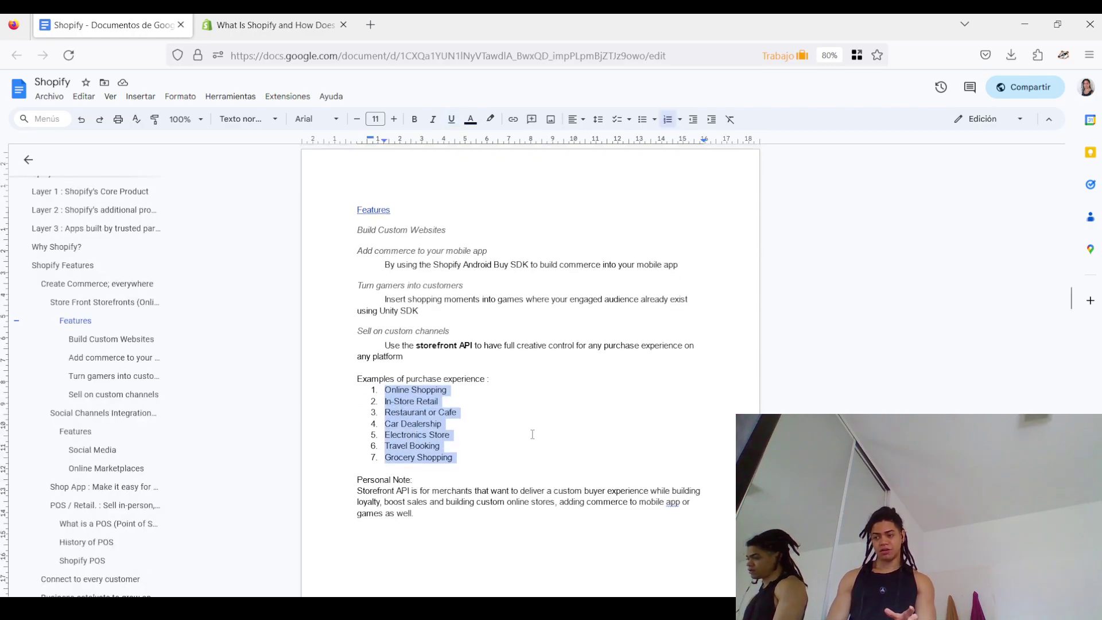
click(529, 429)
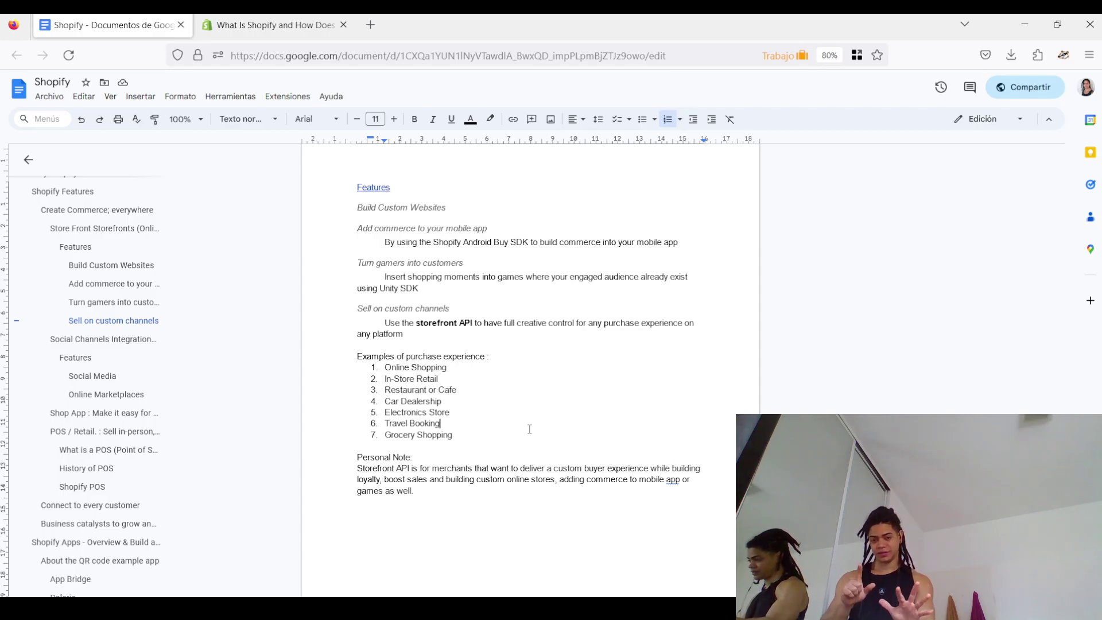
Scroll down to the Social Channels Integrations / Sales Channels heading
scroll(529, 428, down, 2)
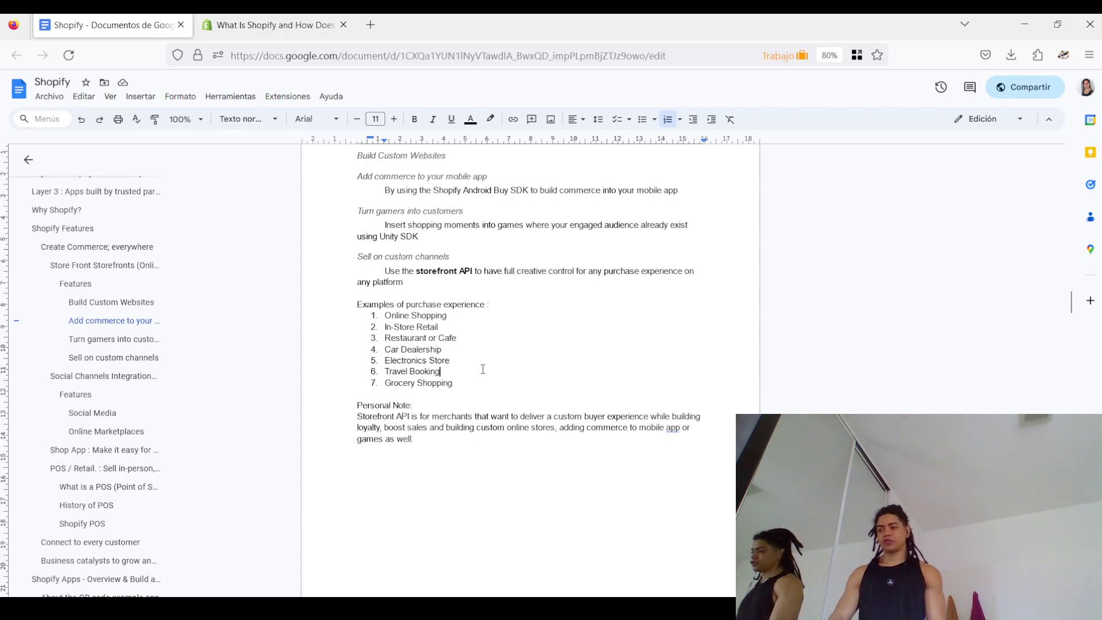
scroll(494, 373, down, 1)
scroll(493, 373, down, 2)
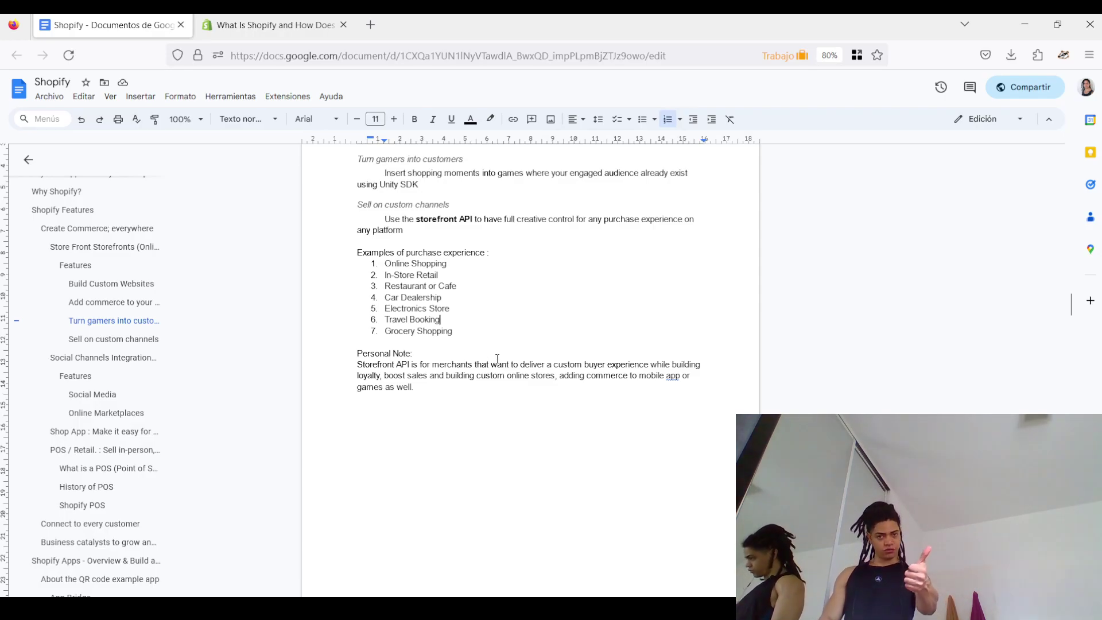
scroll(497, 356, down, 5)
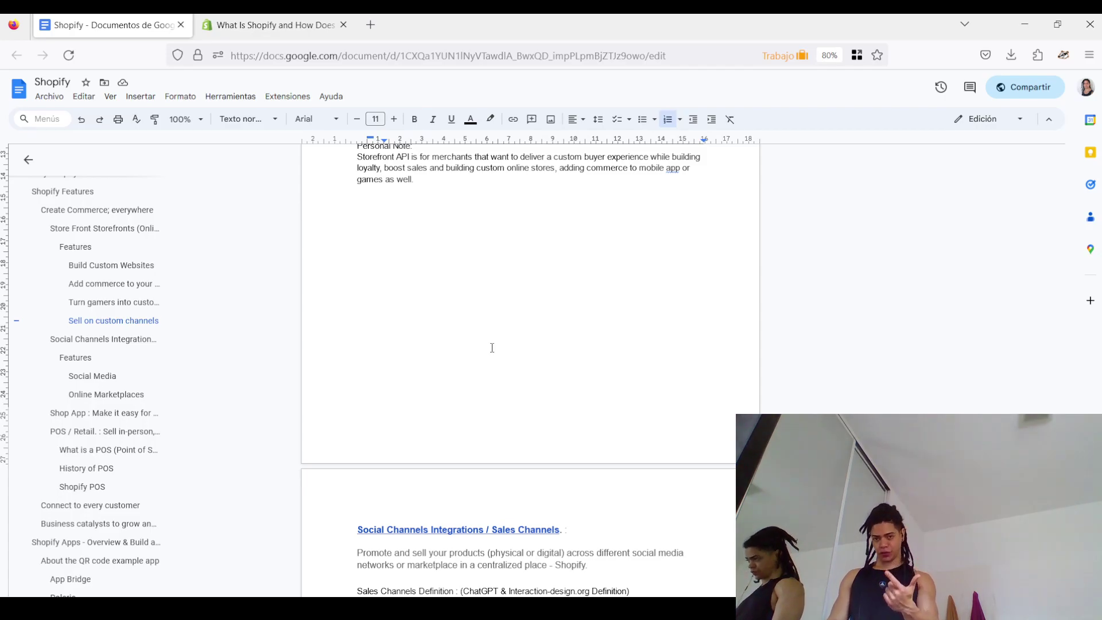
Delete the blank lines between "Expand your reach by selling" and the Features heading
scroll(499, 339, down, 3)
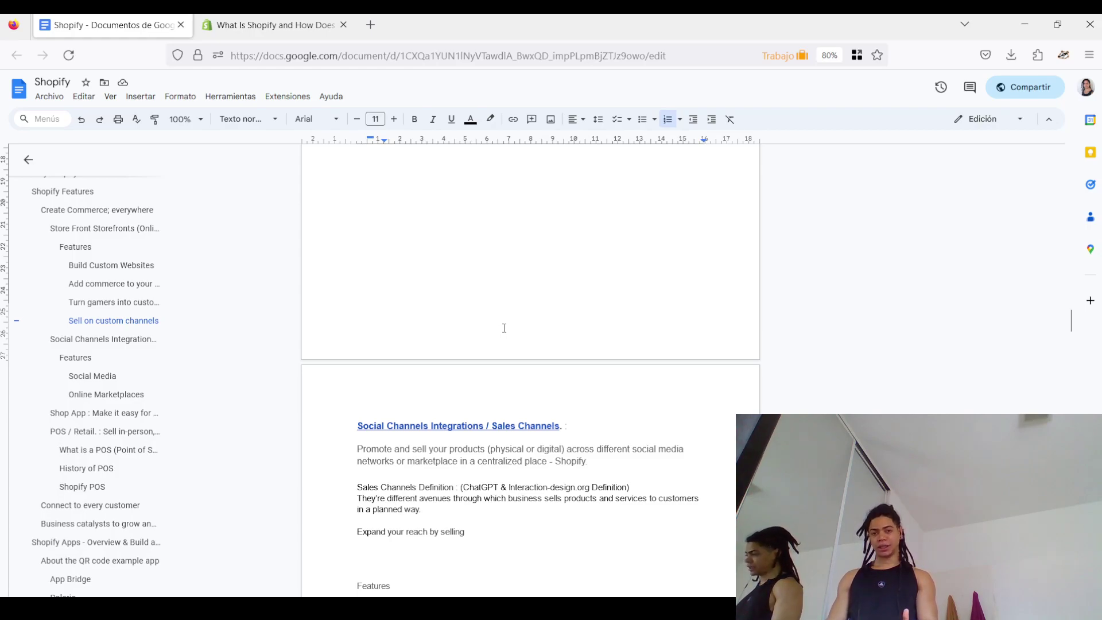
scroll(504, 327, down, 3)
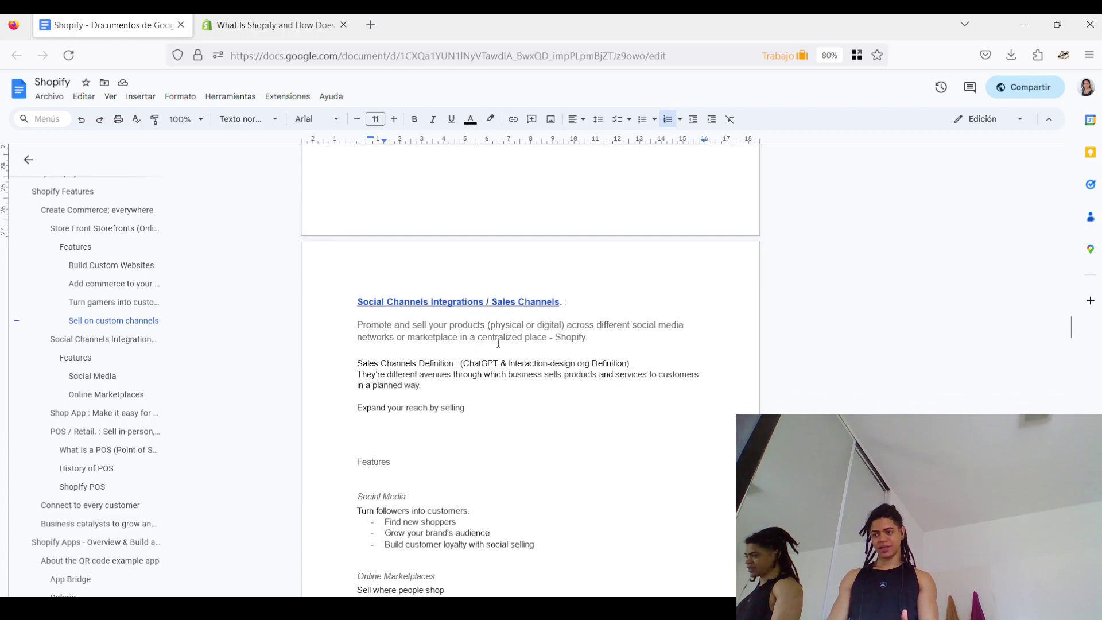
scroll(498, 343, down, 1)
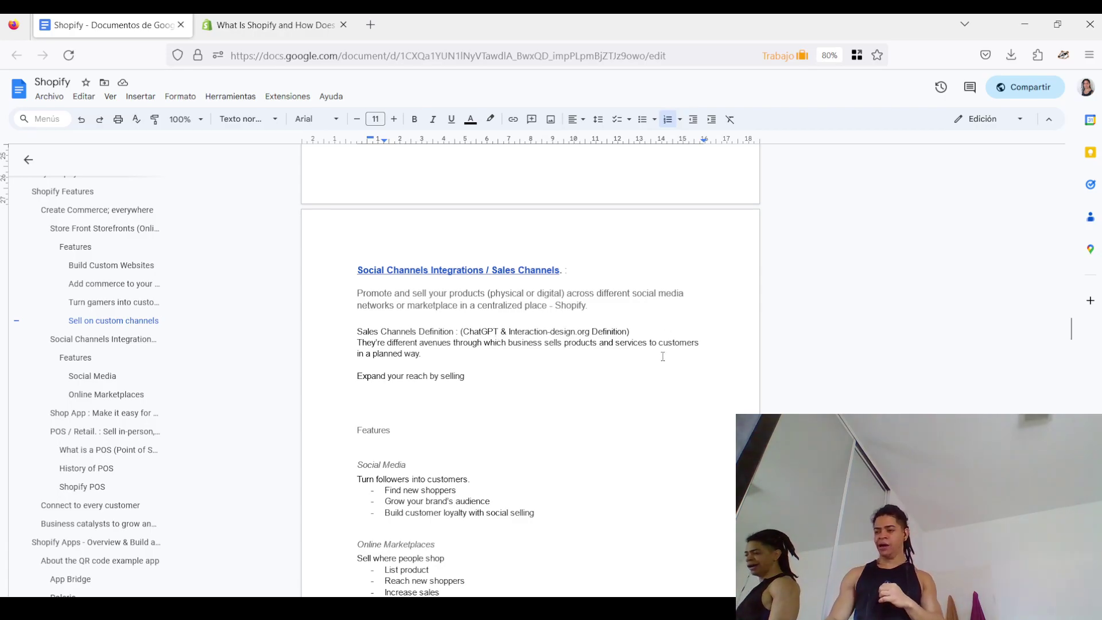
click(465, 360)
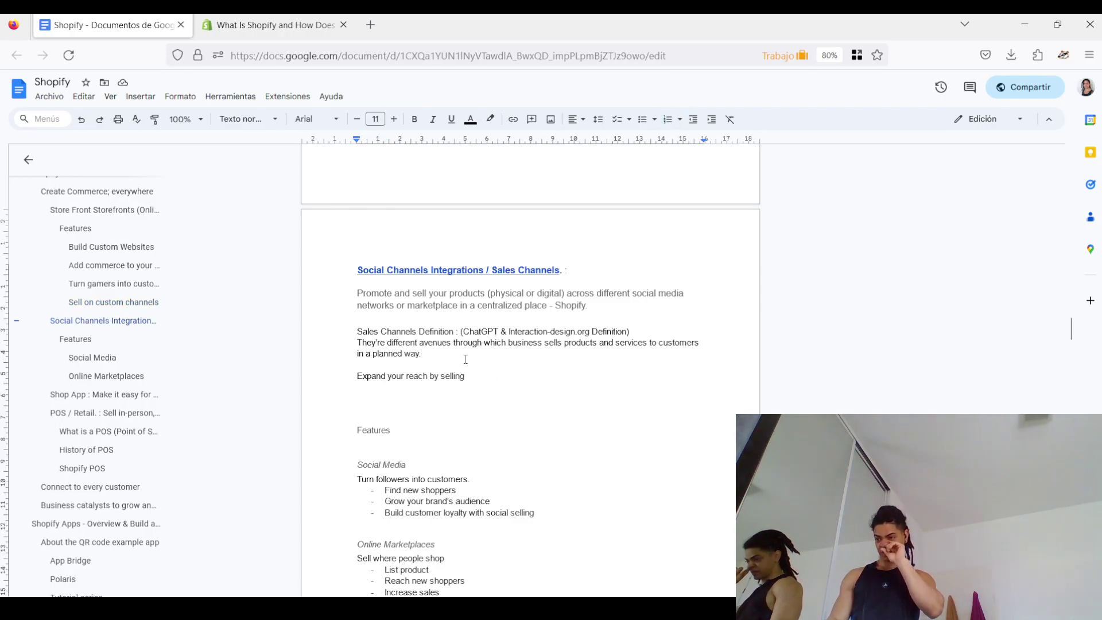
click(482, 392)
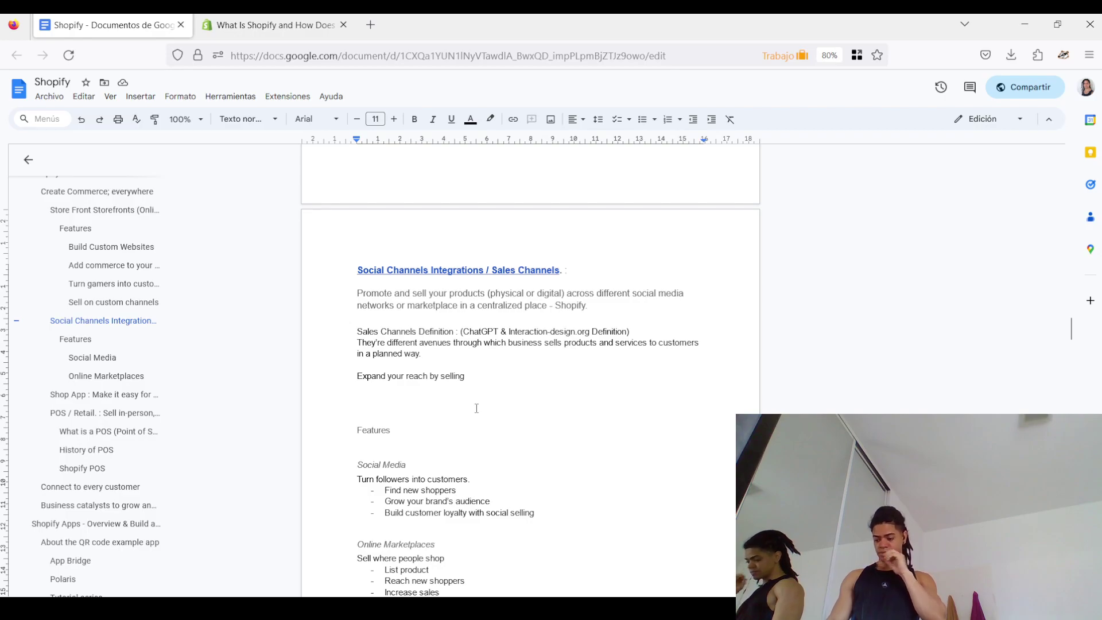
key(BackSpace)
key(BackSpace)
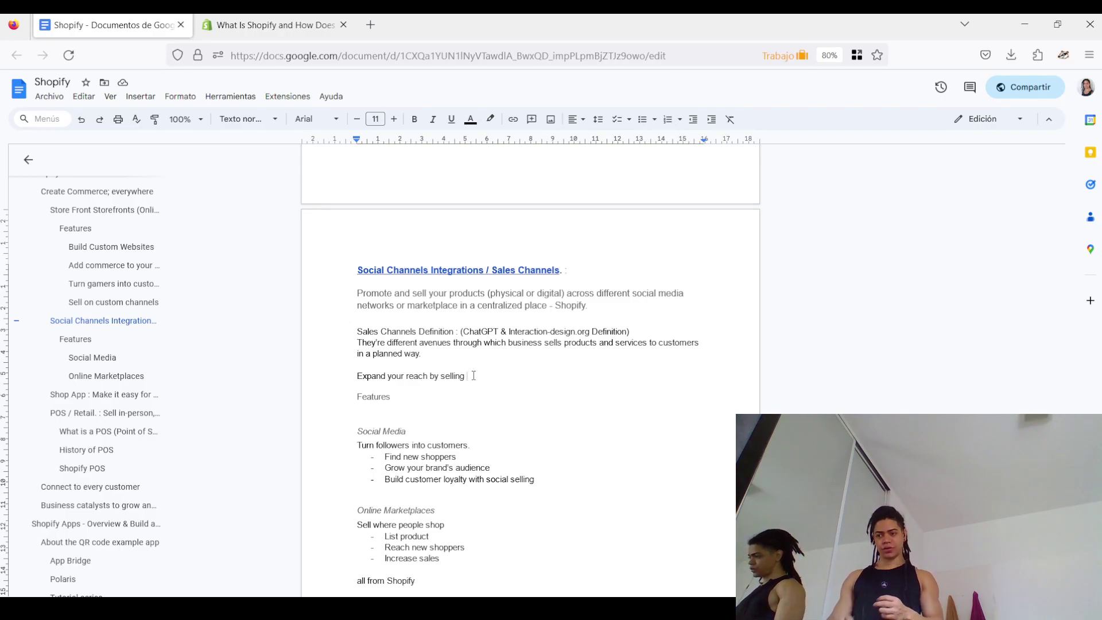
scroll(474, 376, down, 2)
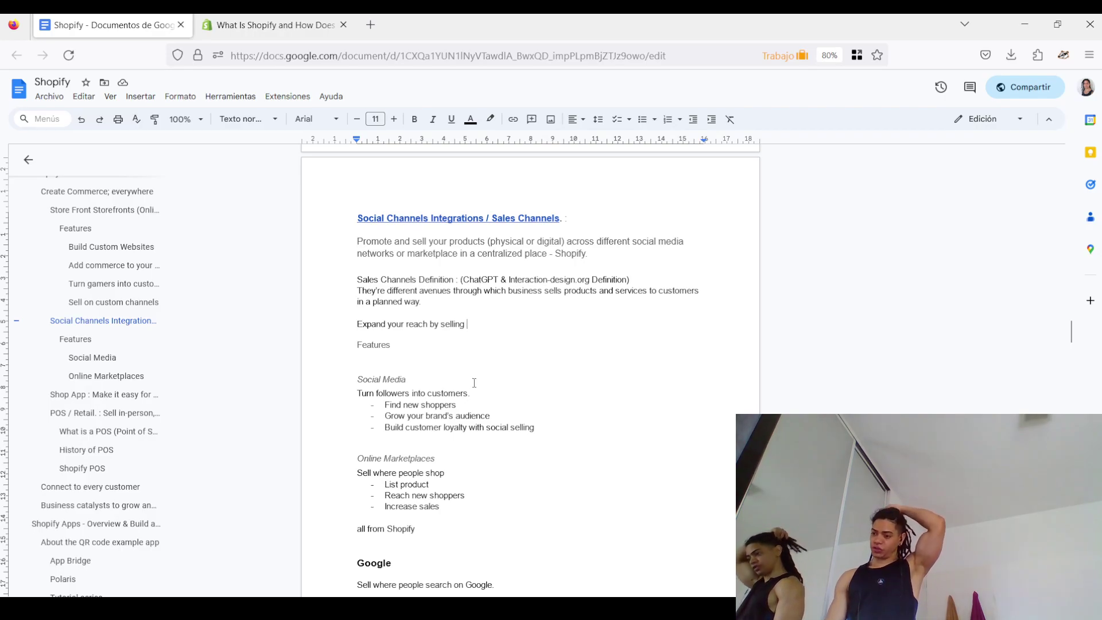
scroll(465, 378, down, 2)
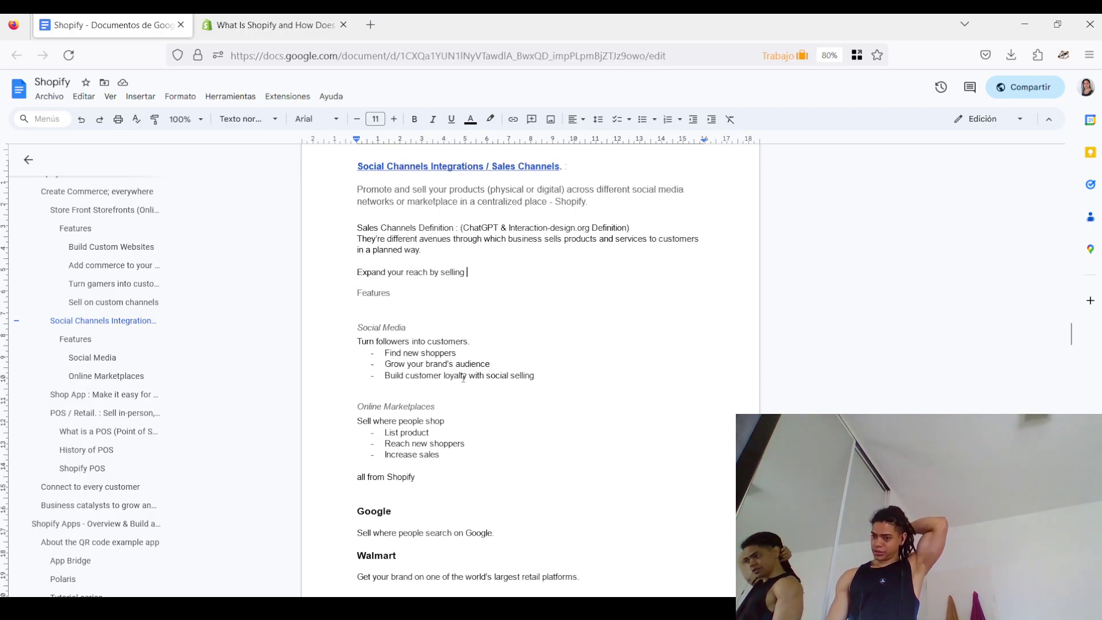
triple_click(447, 405)
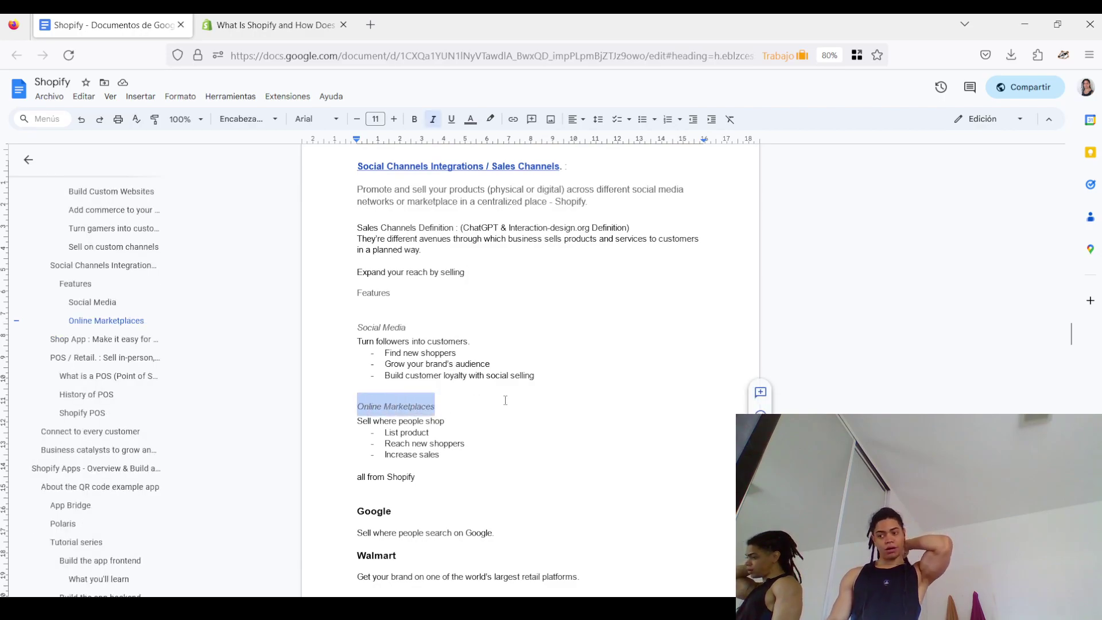
click(476, 407)
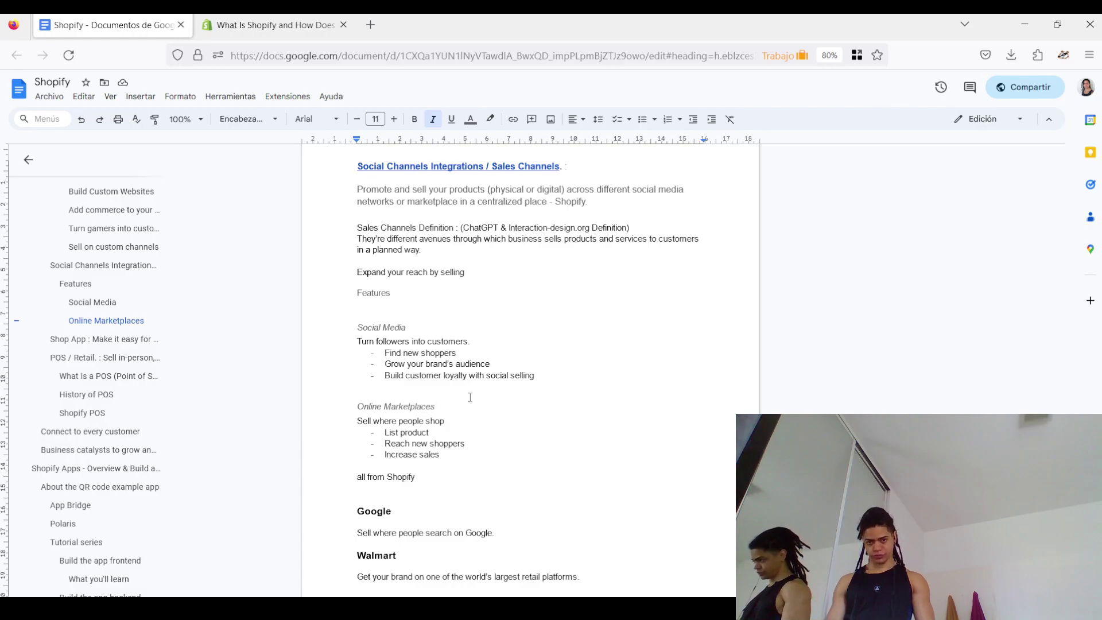
scroll(379, 430, down, 2)
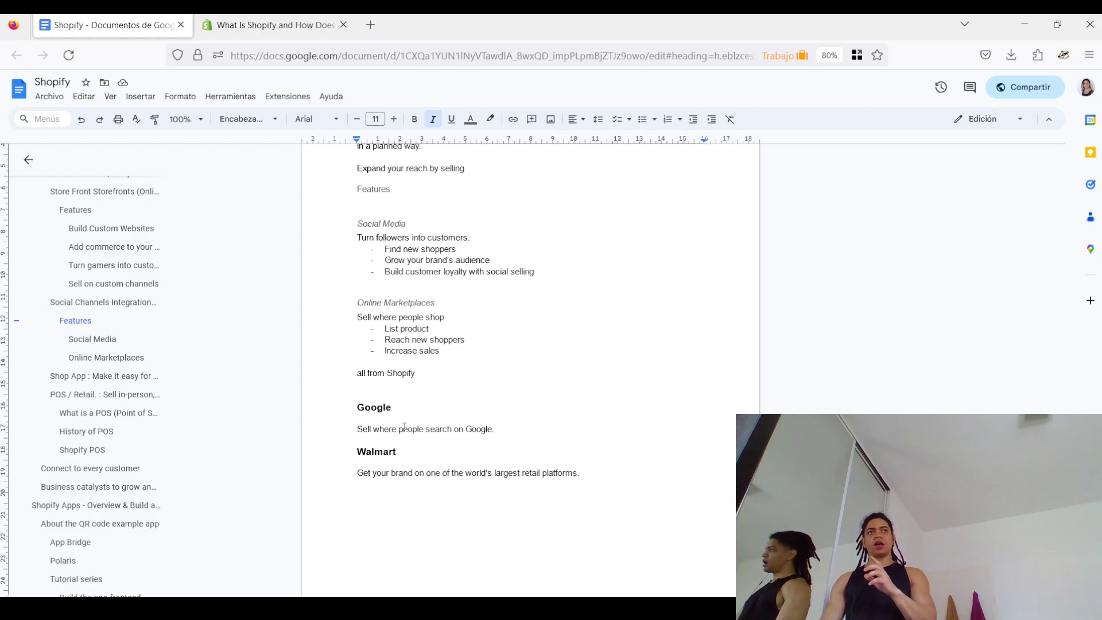
scroll(406, 424, down, 5)
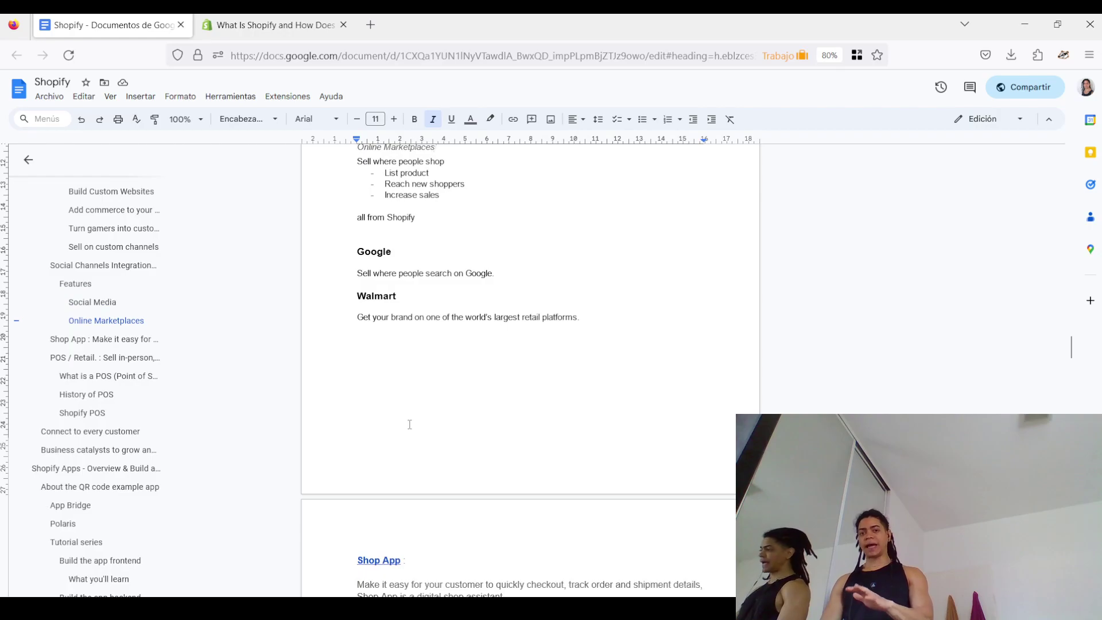
scroll(410, 423, down, 2)
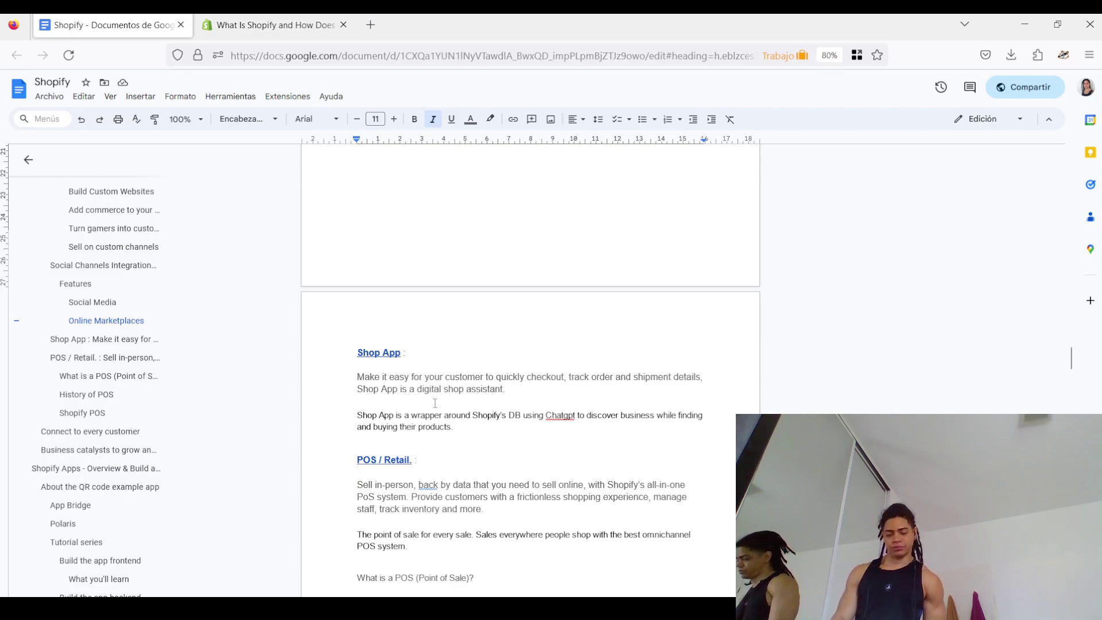
scroll(440, 404, down, 2)
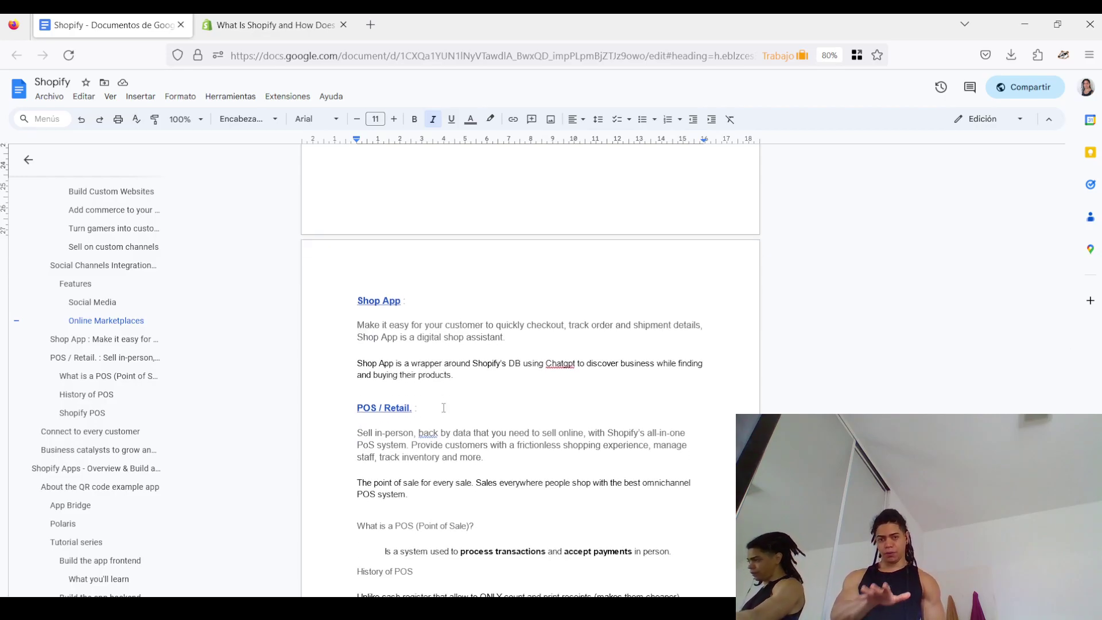
scroll(444, 407, down, 4)
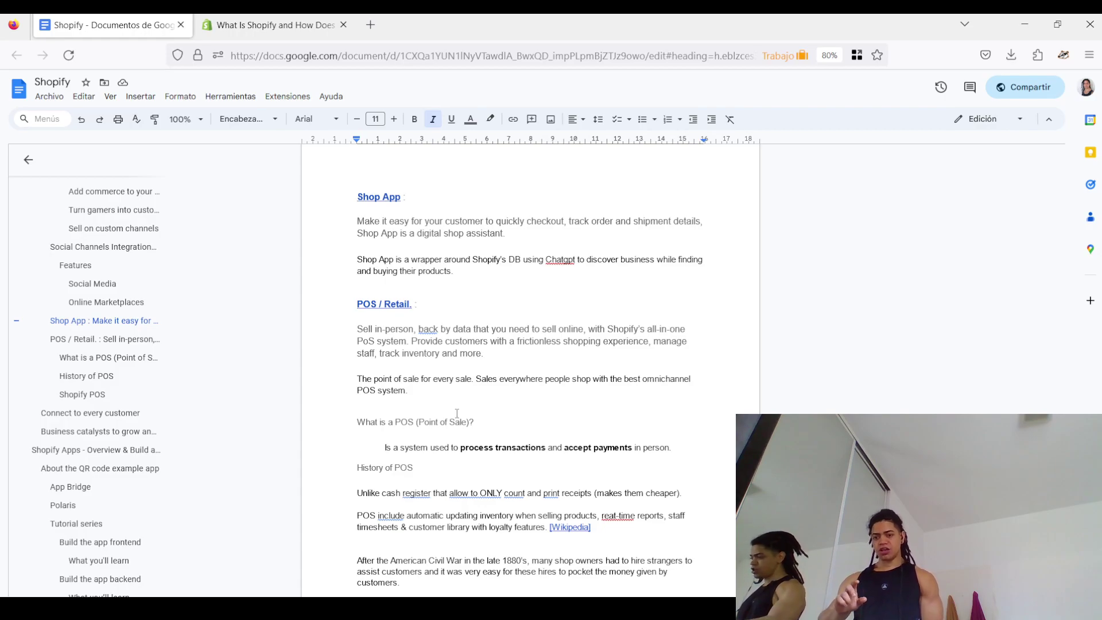
Scroll down to the History of POS notes about the first mechanical cash register
scroll(457, 413, down, 2)
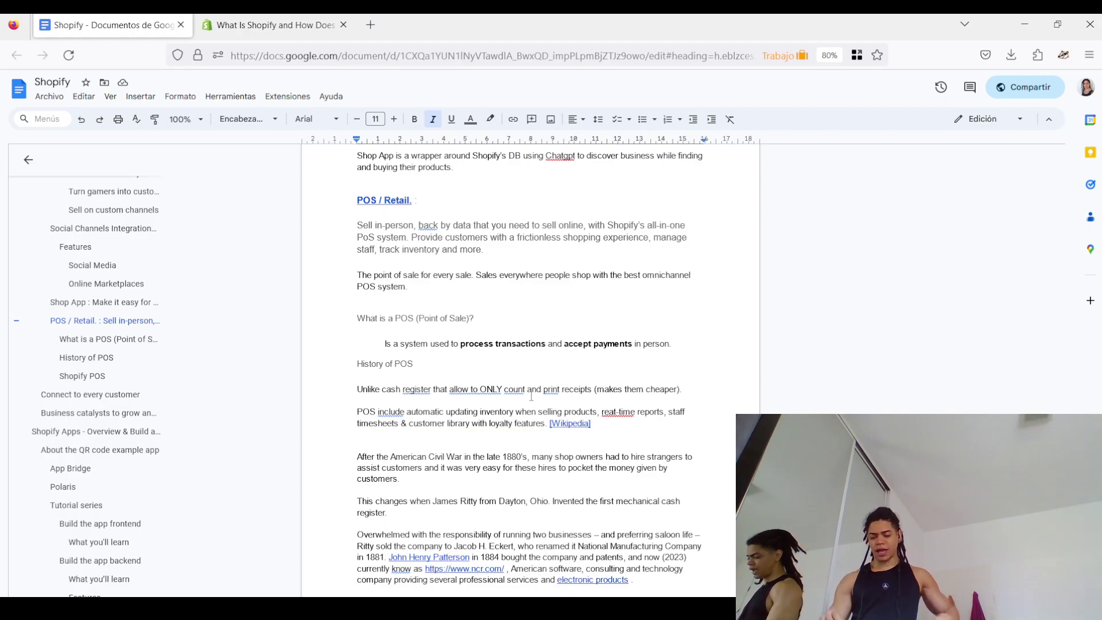
In a new tab, search Google for 'computing tabulating recording company' and scroll the results
key(ctrl+t)
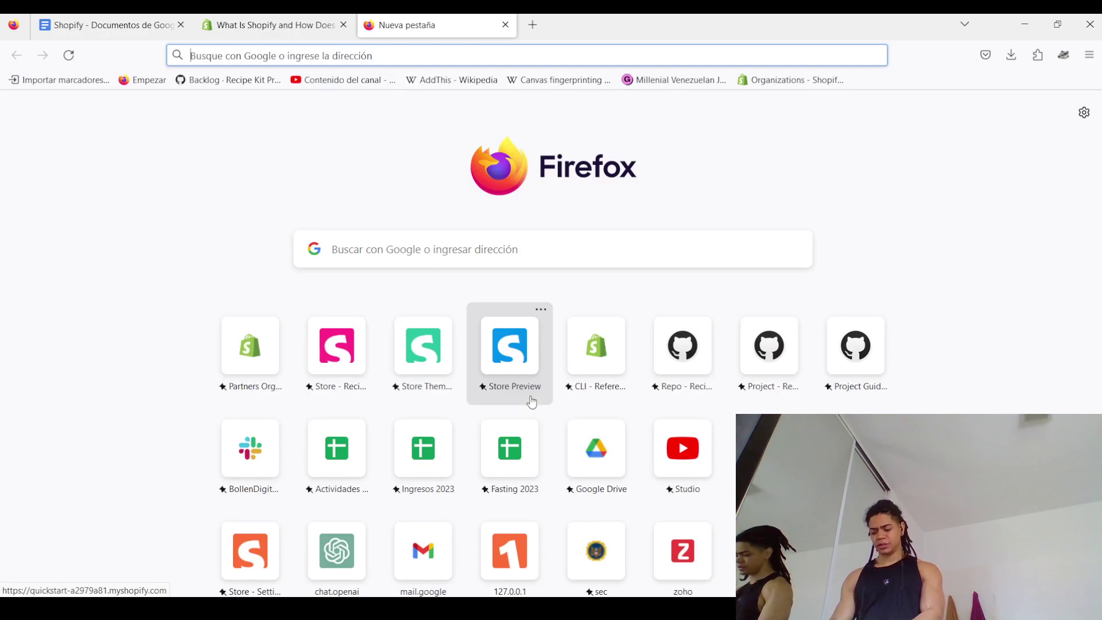
text(Tcl)
key(BackSpace)
key(BackSpace)
text(CM)
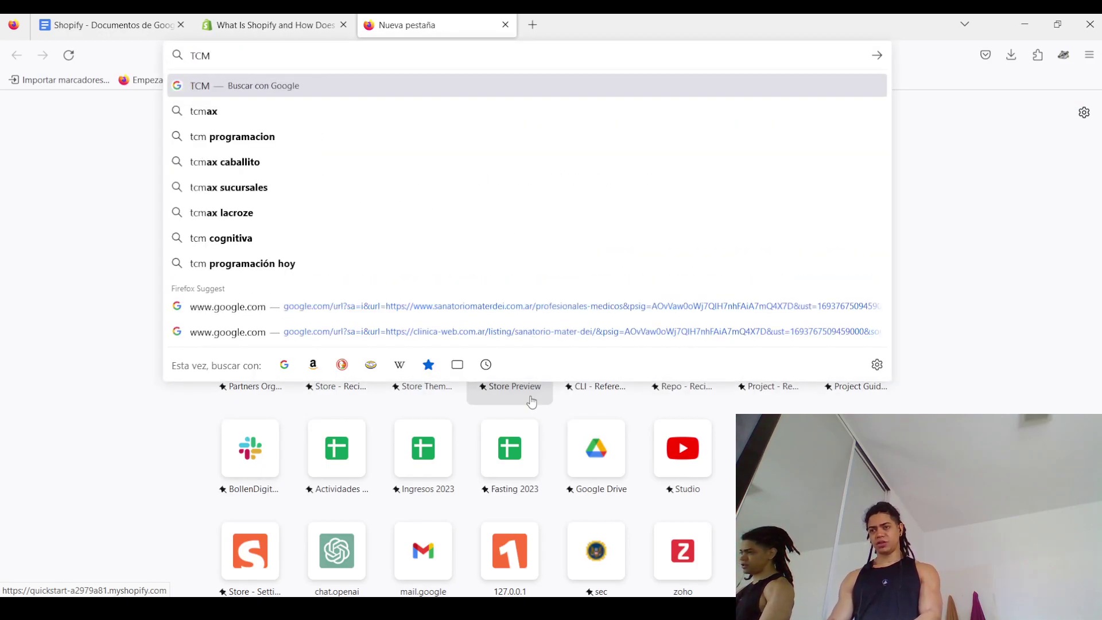
key(BackSpace)
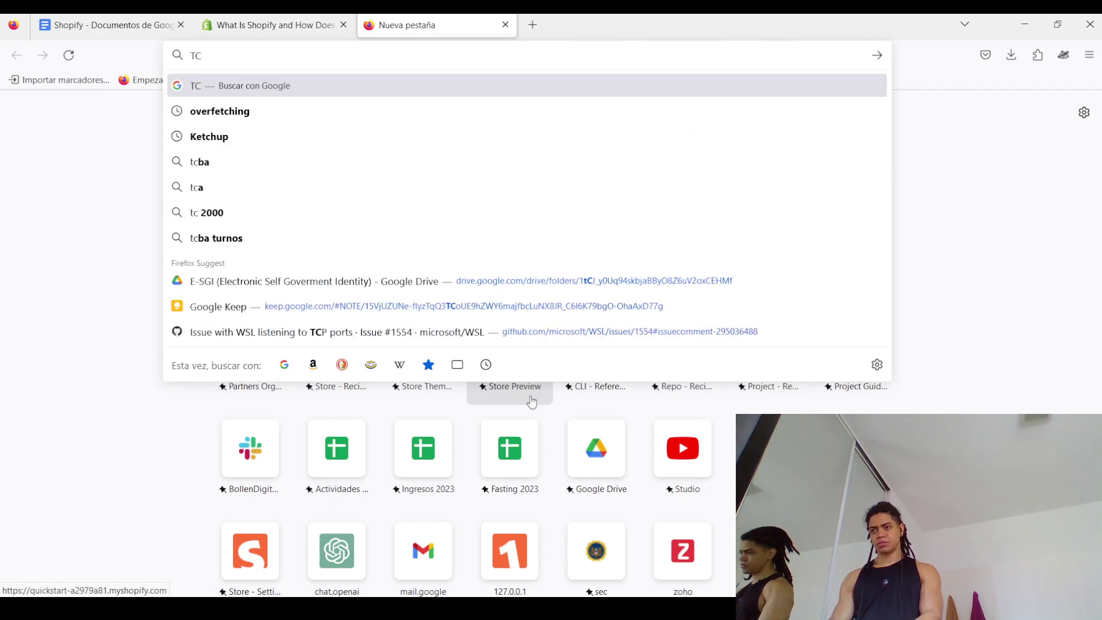
key(BackSpace)
key(BackSpace)
text(COMPUTING TABU)
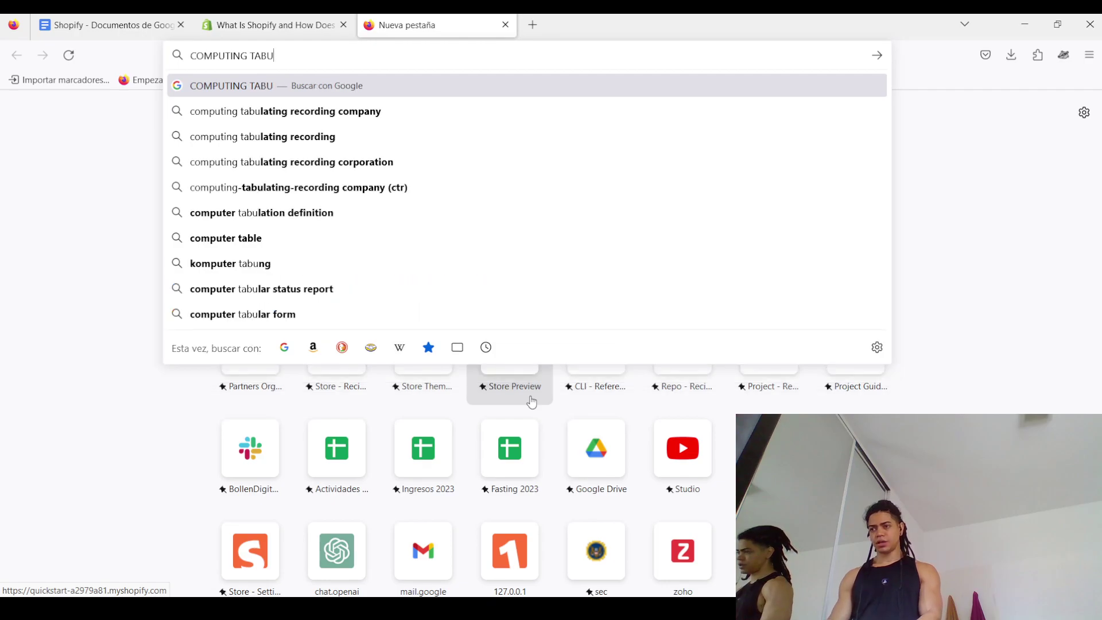
key(Down)
key(Return)
key(Return)
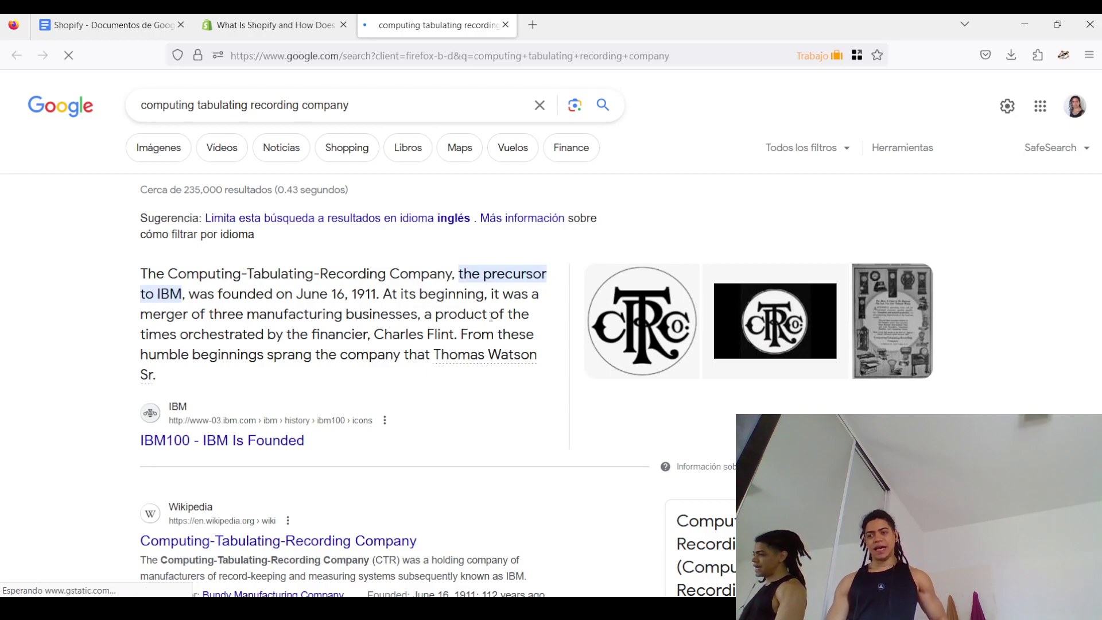
scroll(493, 314, down, 3)
scroll(499, 313, down, 2)
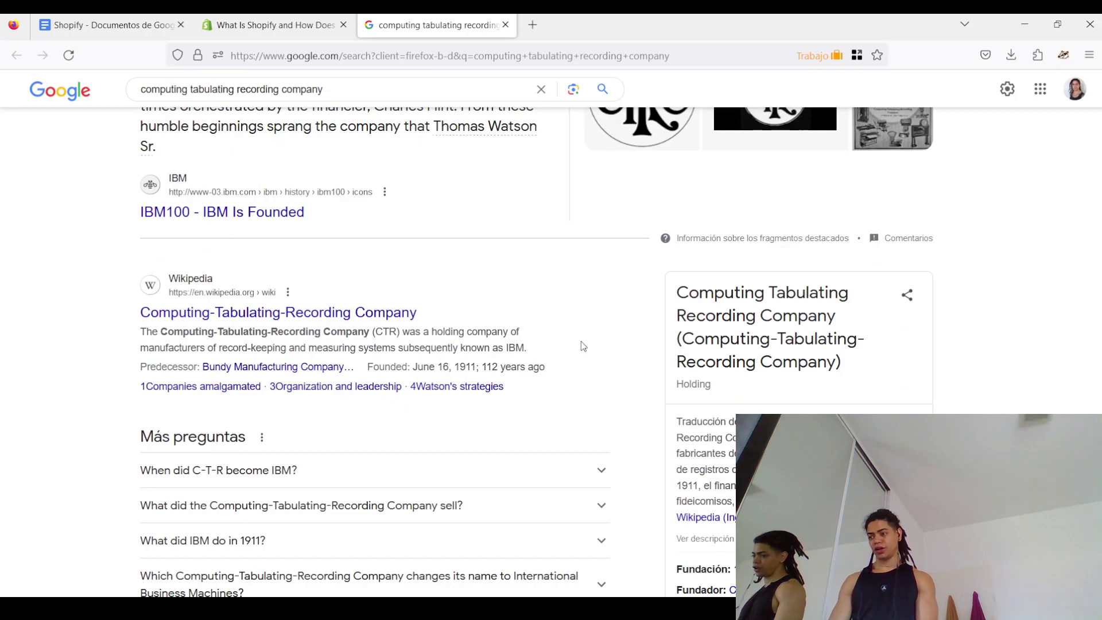
scroll(582, 345, down, 3)
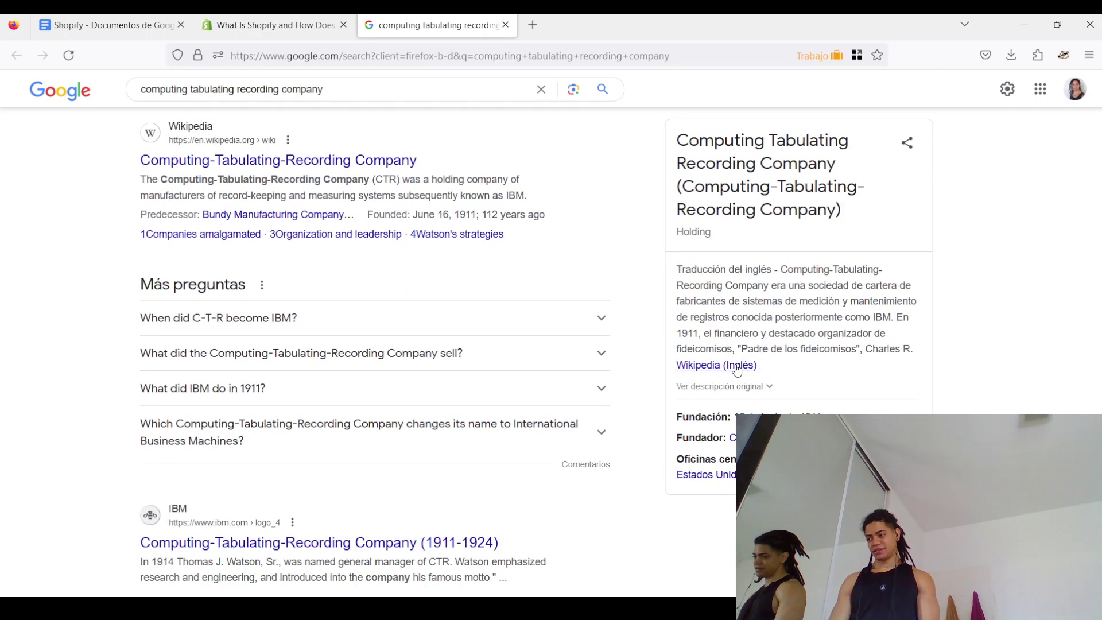
Open the CTR Wikipedia article, scroll to the Early Watson era, and open the 1917 organization chart
click(737, 367)
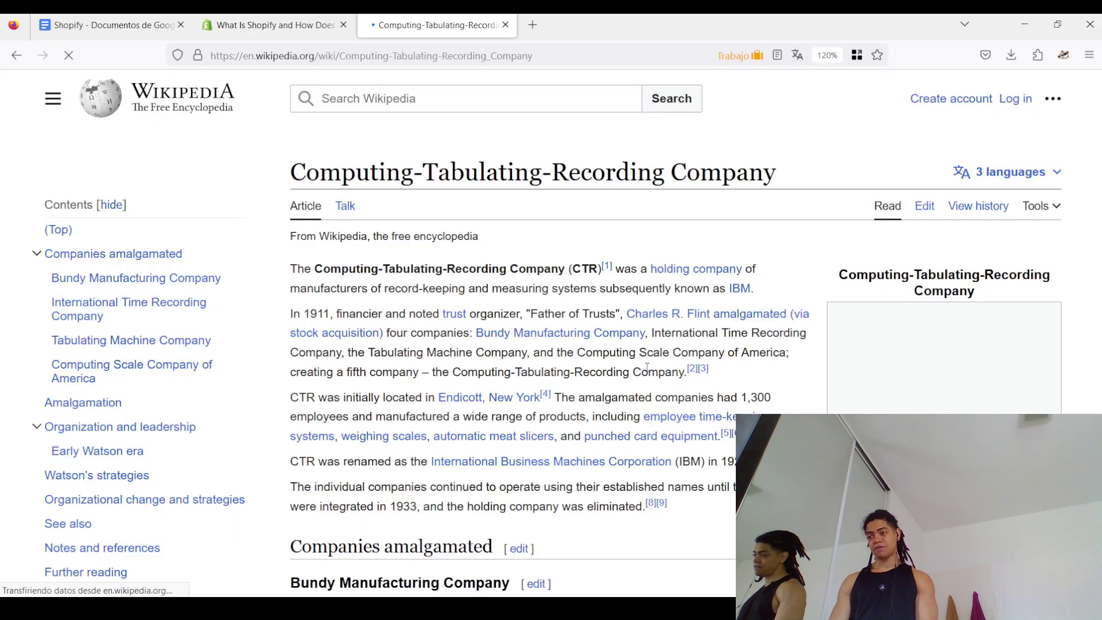
scroll(646, 368, down, 9)
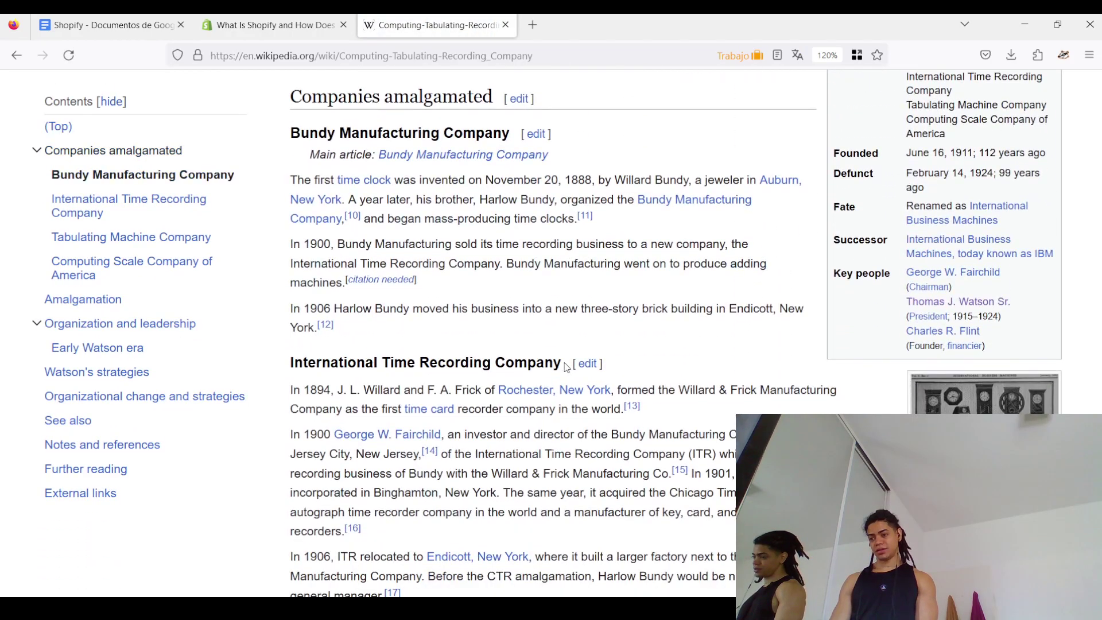
scroll(565, 368, down, 15)
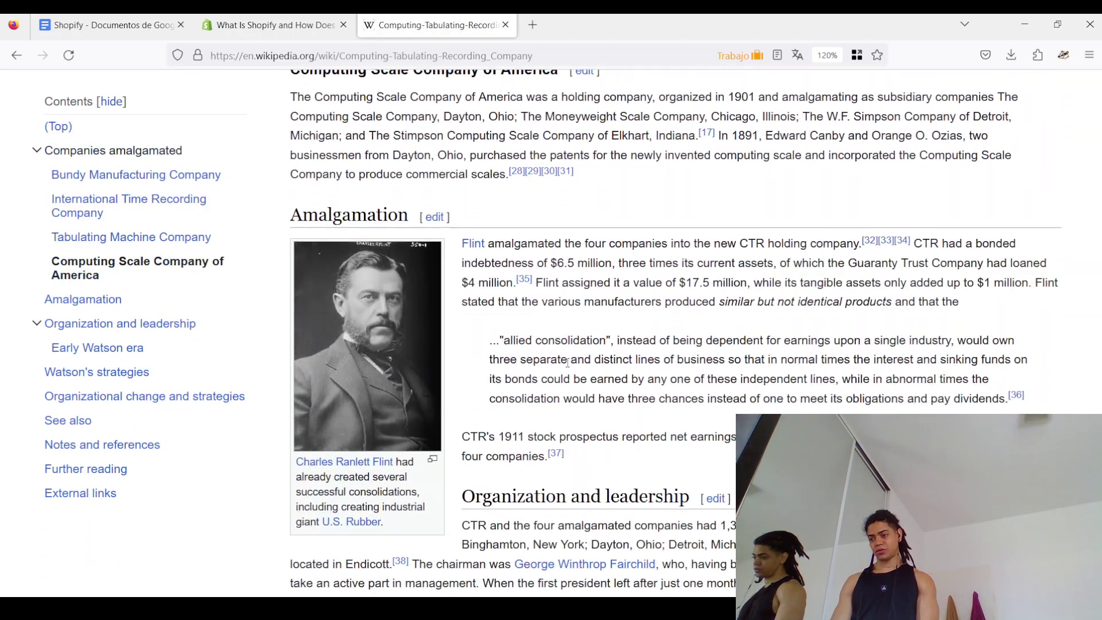
scroll(565, 358, down, 3)
scroll(561, 350, down, 12)
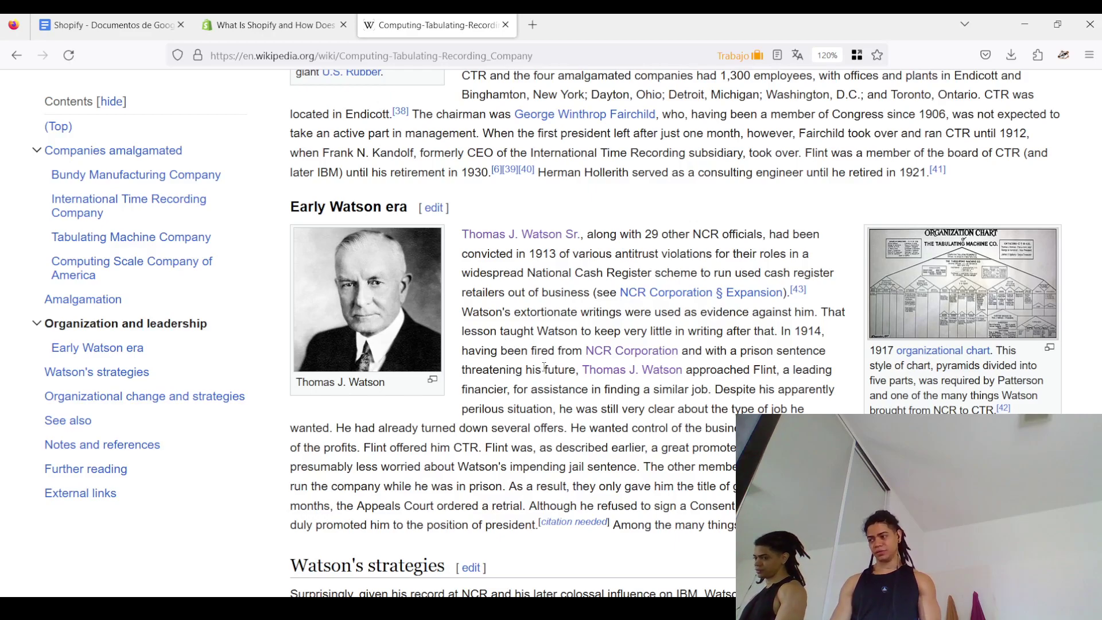
click(976, 301)
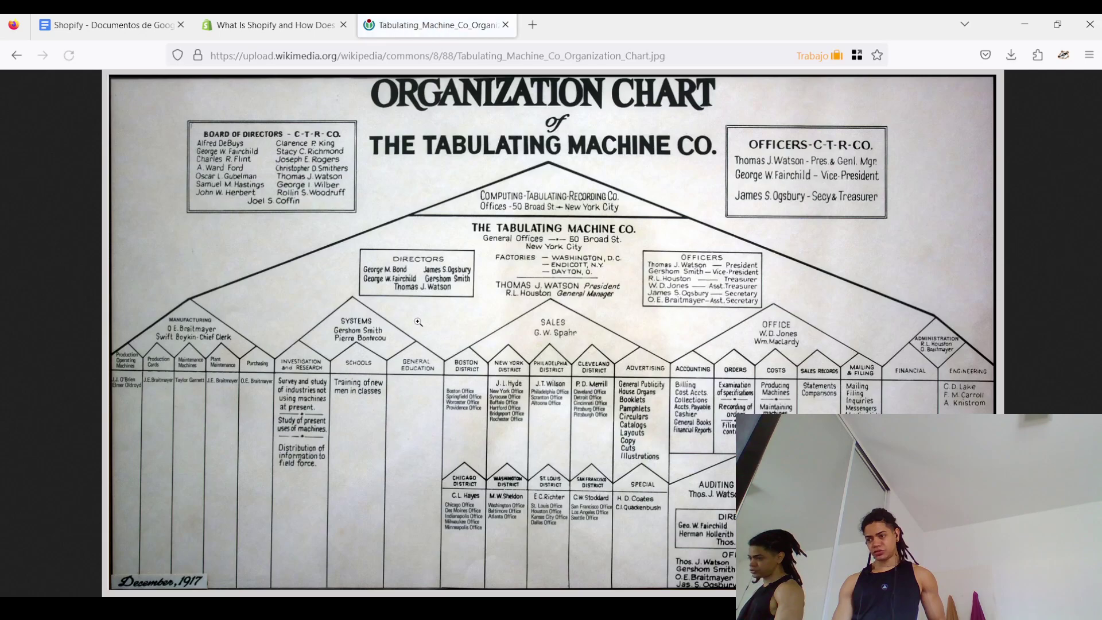
Zoom into the chart's SYSTEMS department and district boxes, fitting it back each time
click(404, 343)
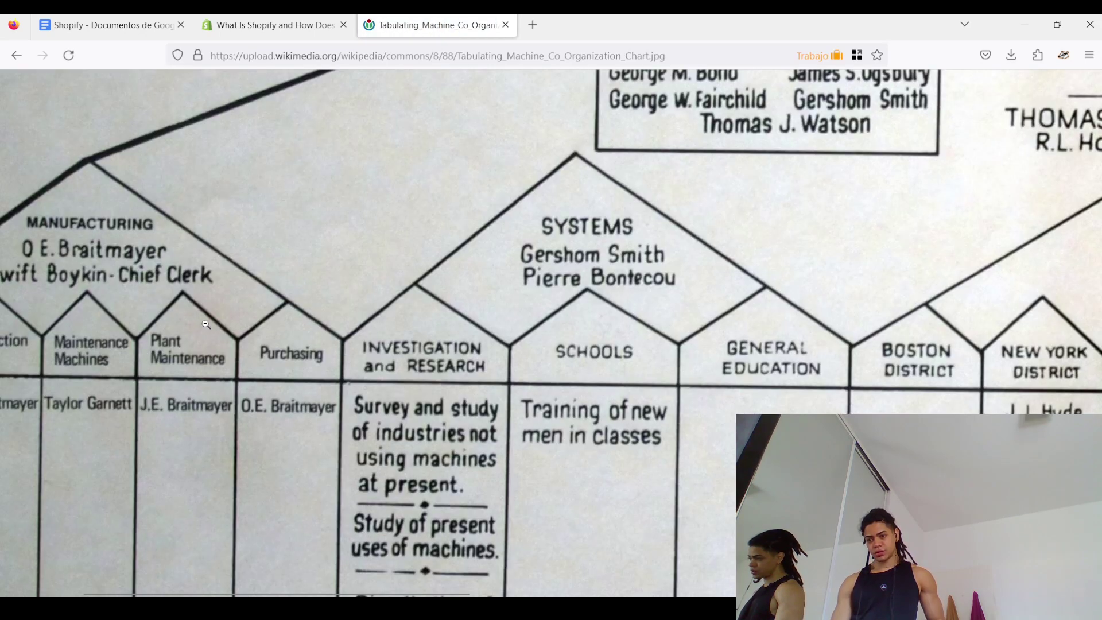
scroll(206, 325, down, 2)
scroll(541, 236, down, 2)
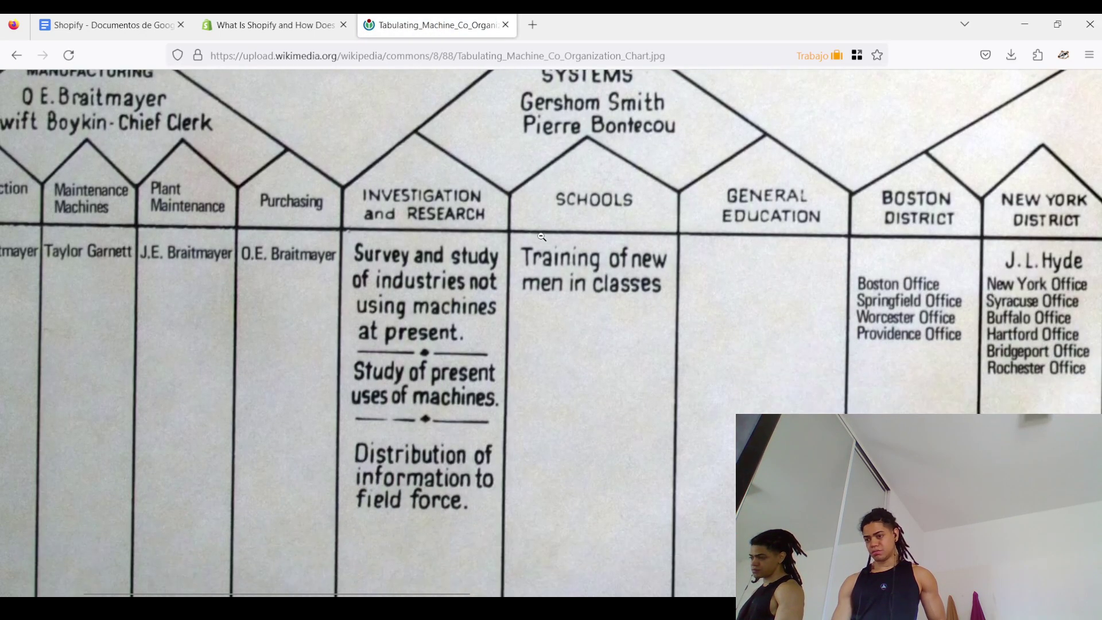
click(541, 236)
click(462, 479)
click(517, 408)
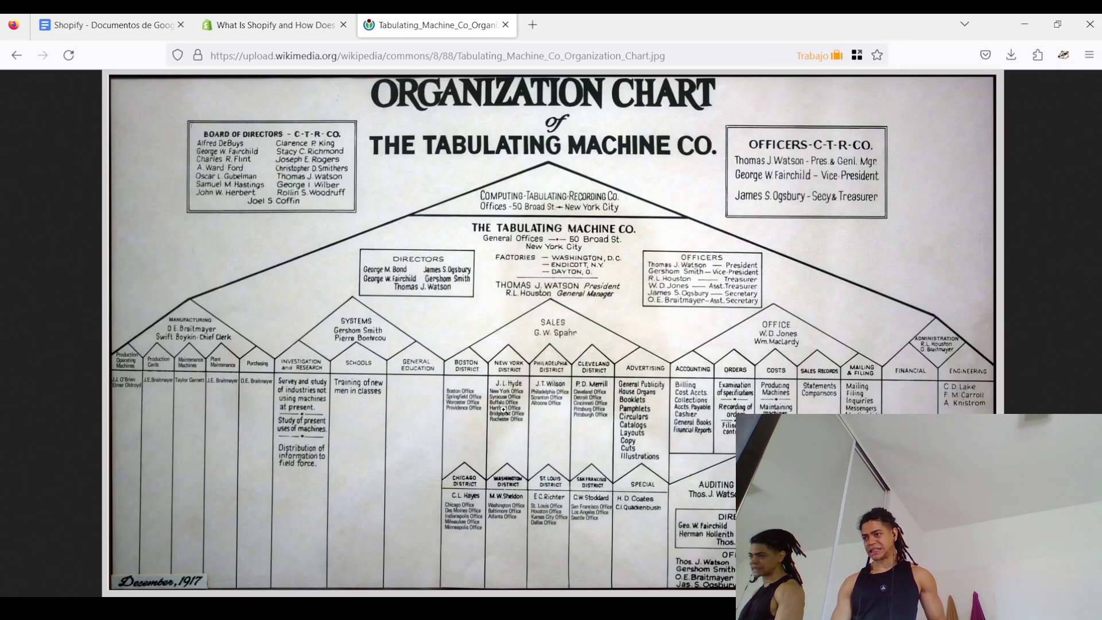
Zoom into the Chicago and Washington districts, OFFICE and COSTS columns, and MANUFACTURING department
click(510, 478)
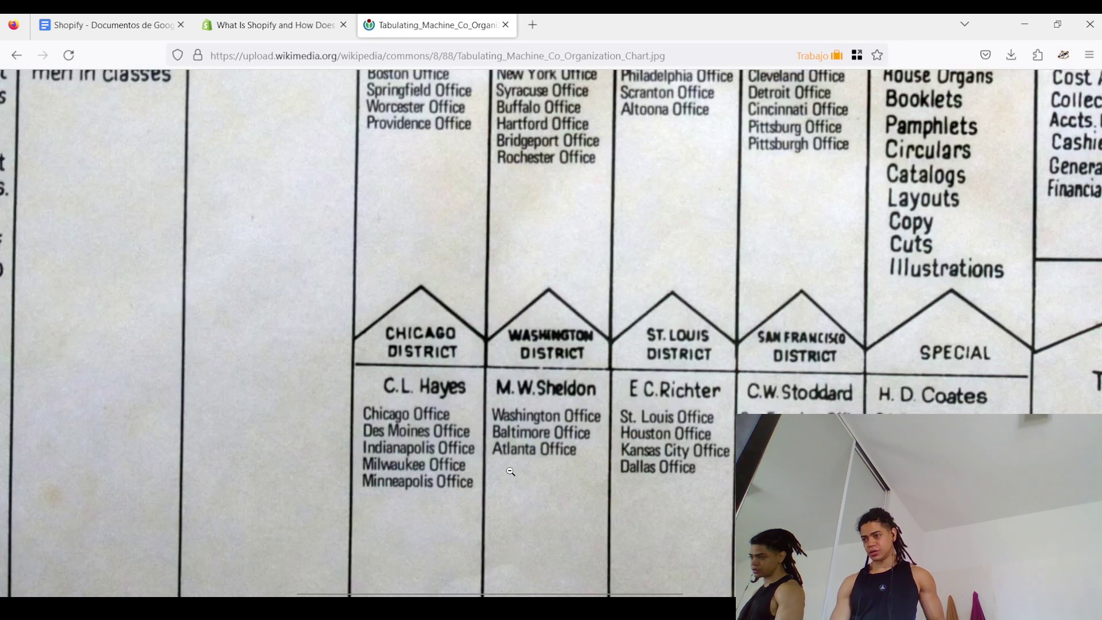
click(730, 308)
click(715, 374)
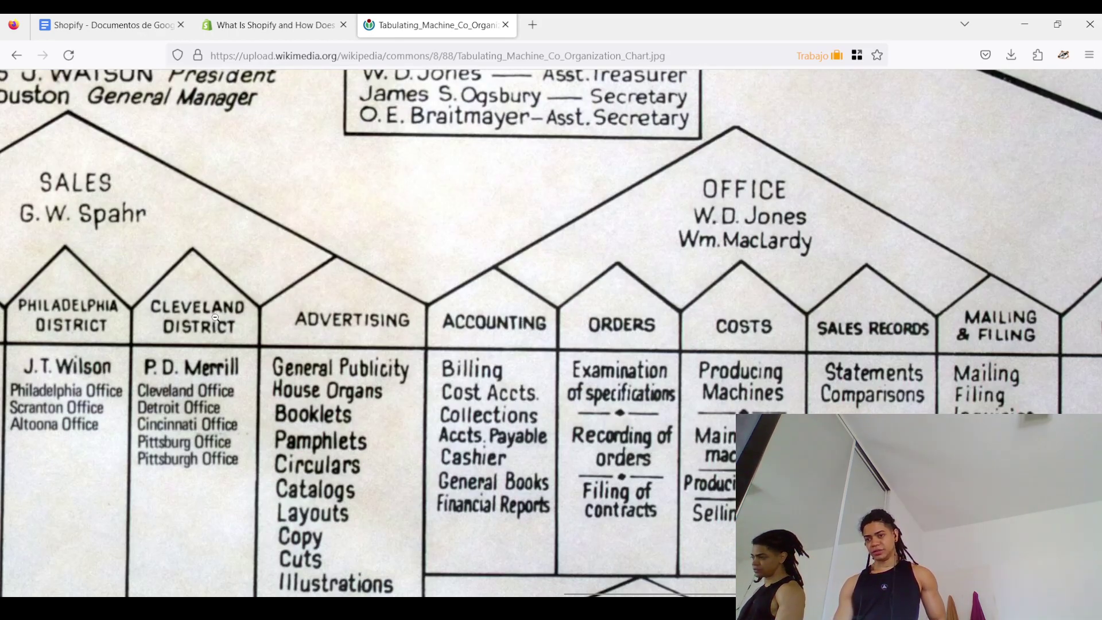
click(131, 330)
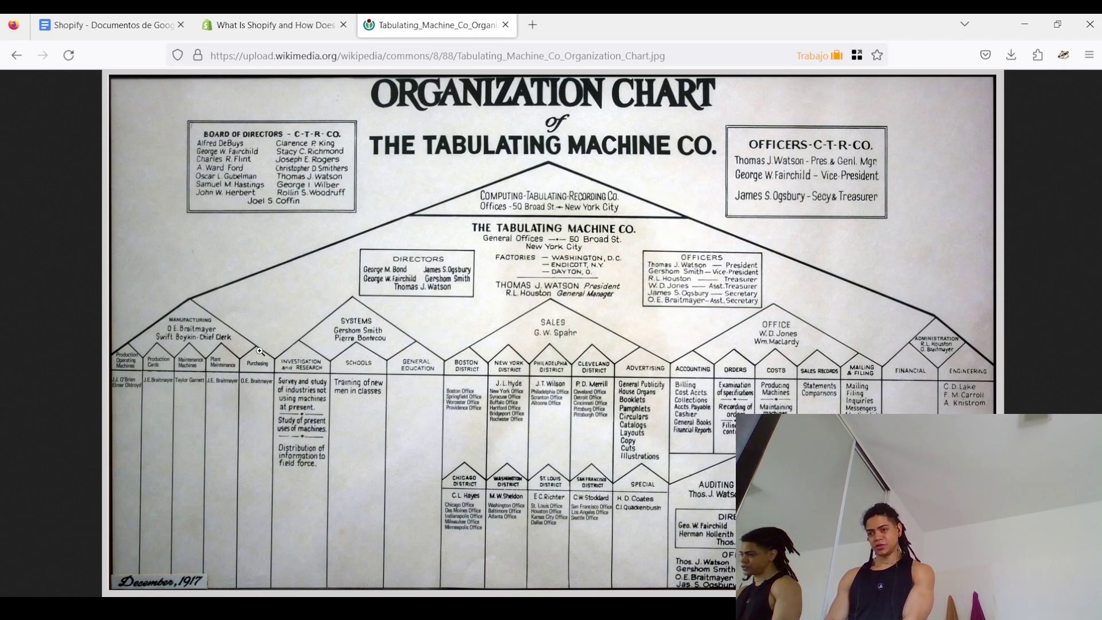
click(196, 322)
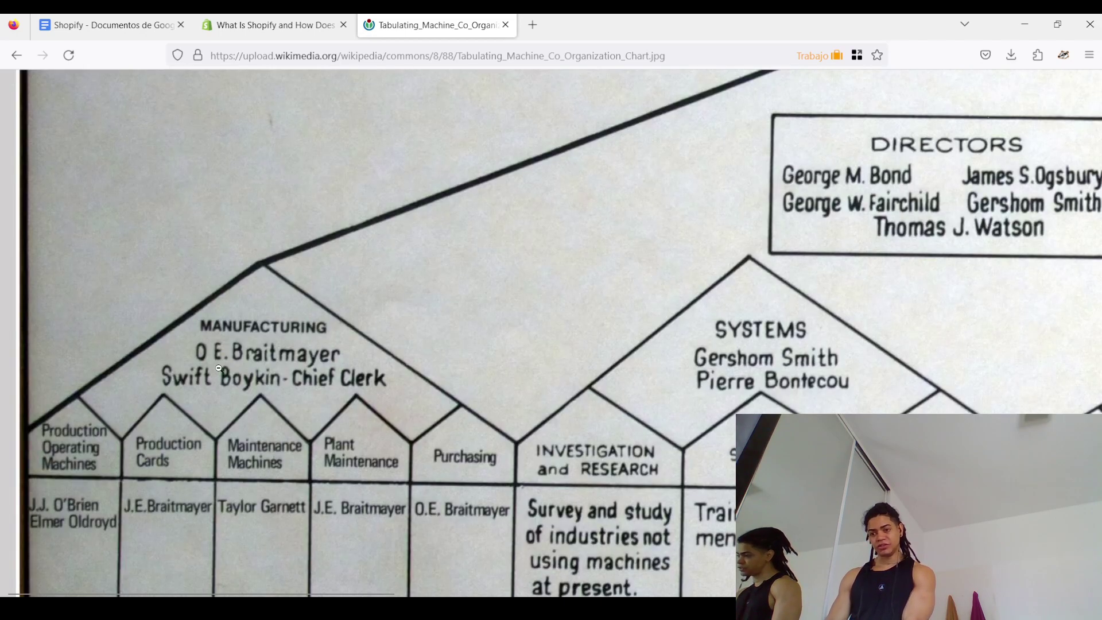
click(247, 367)
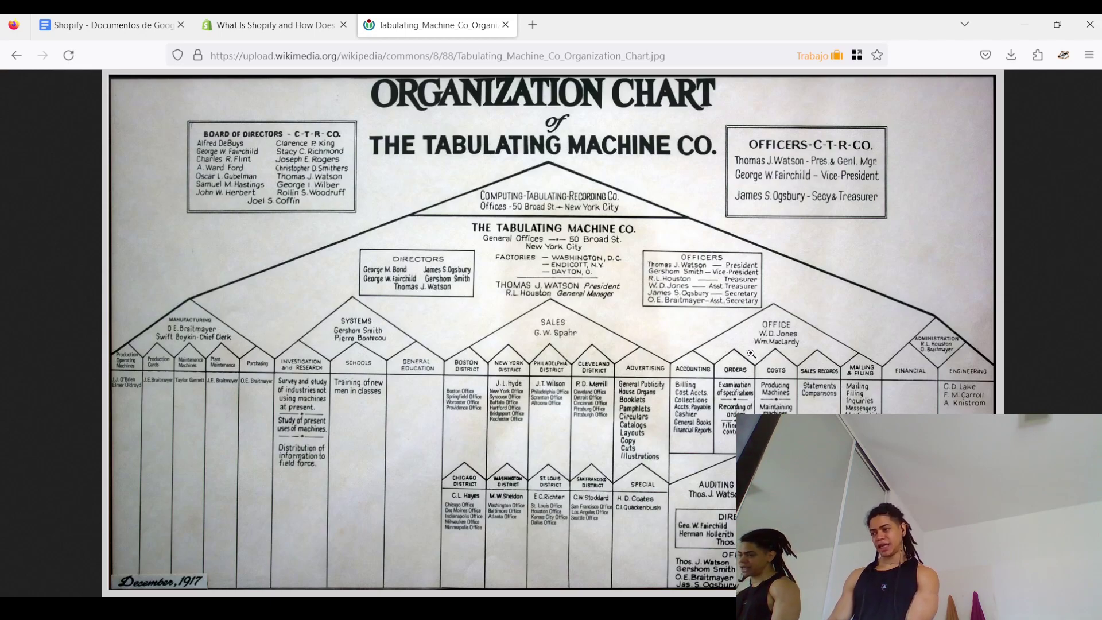
Go back to the CTR article and scroll to its Amalgamation section about Flint's merger
key(alt+Left)
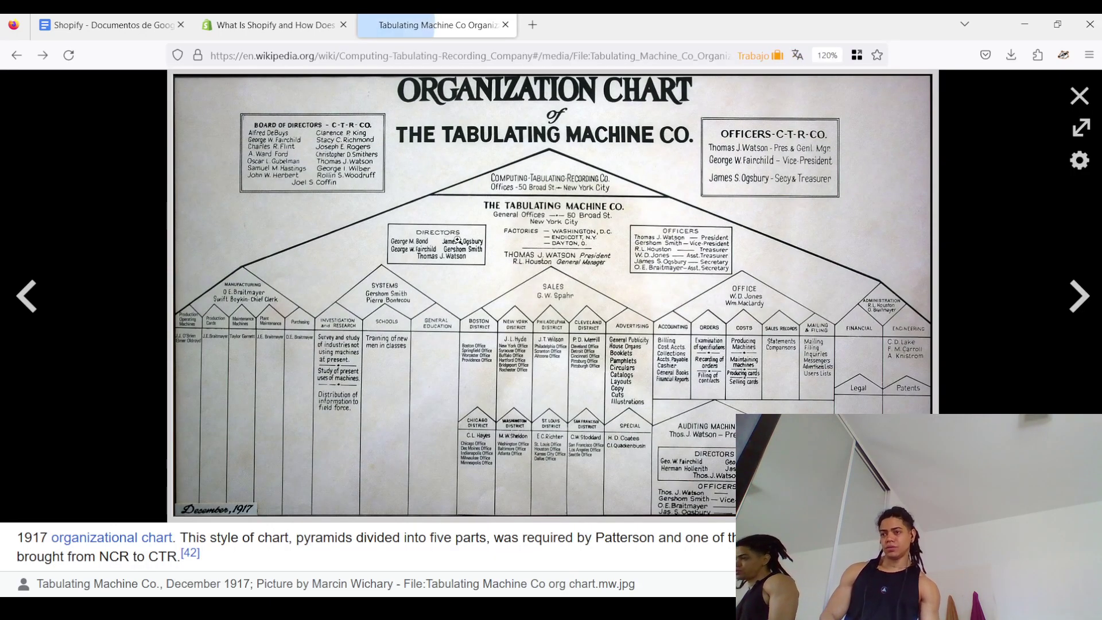
key(alt+Left)
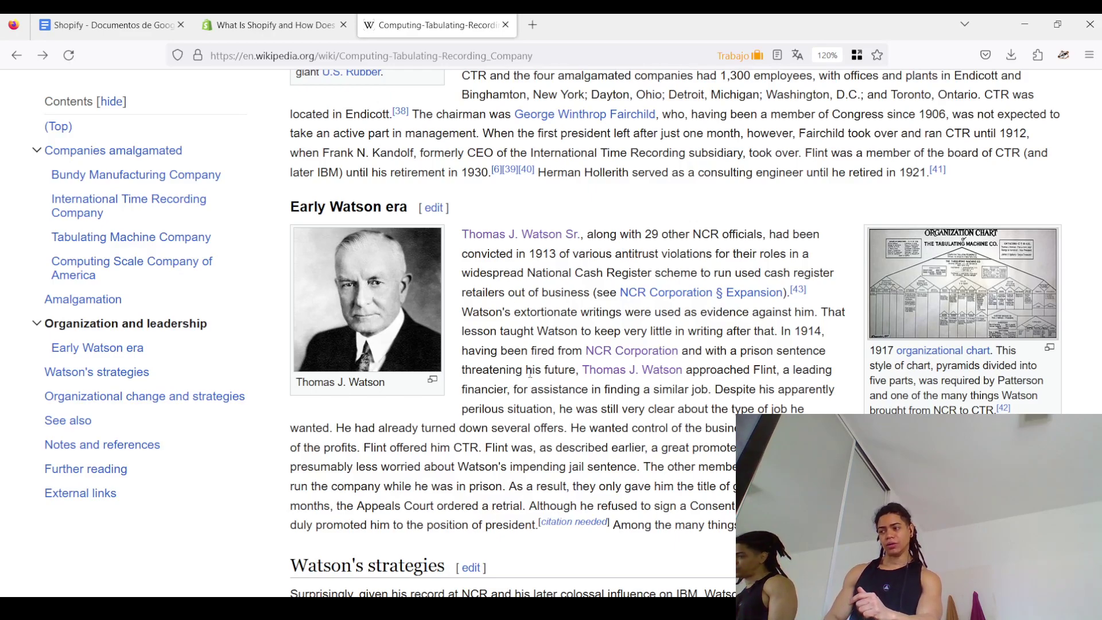
scroll(534, 373, down, 3)
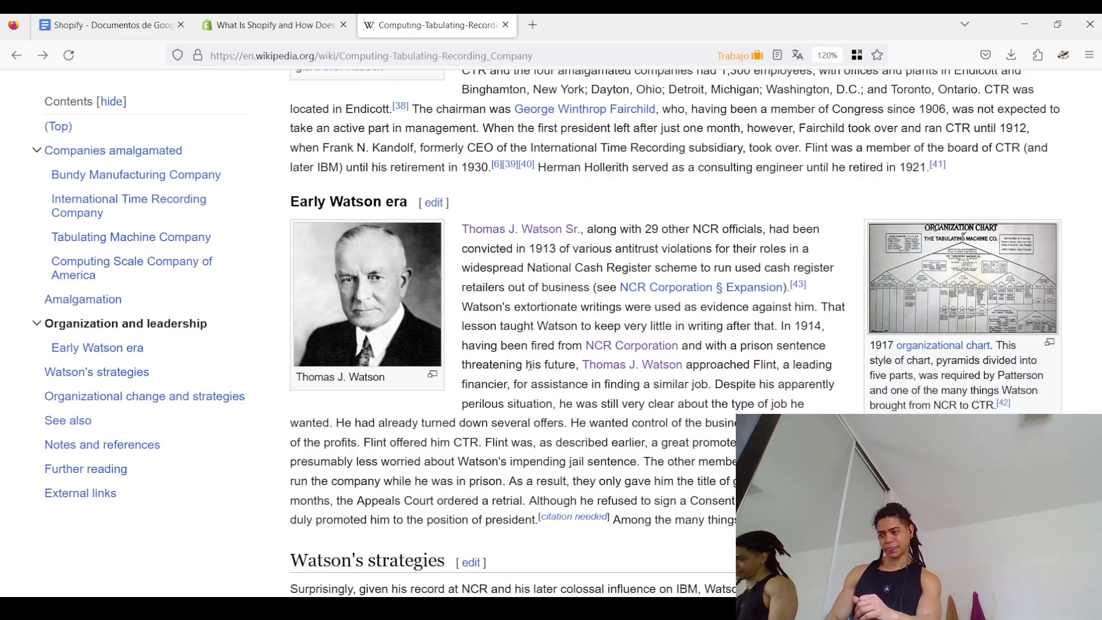
scroll(534, 365, down, 10)
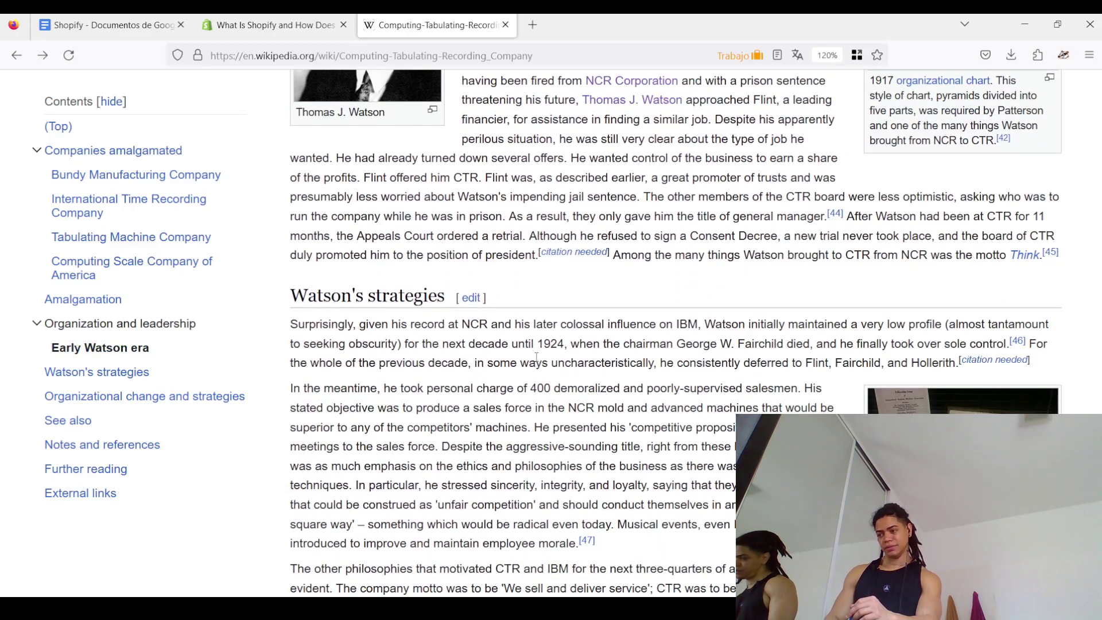
scroll(535, 360, down, 3)
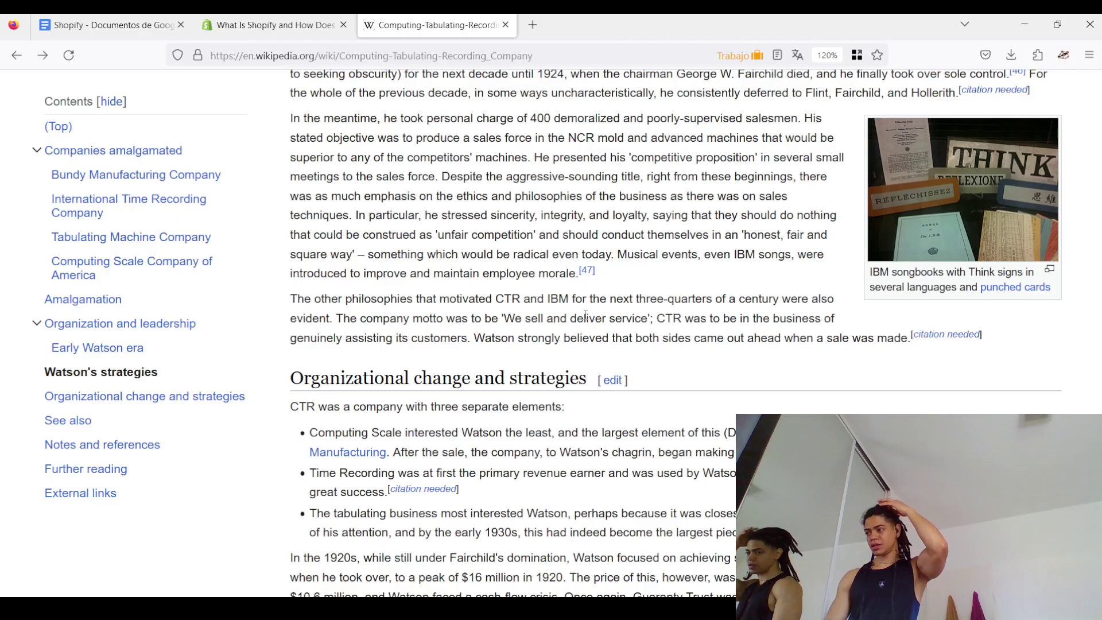
scroll(585, 316, down, 8)
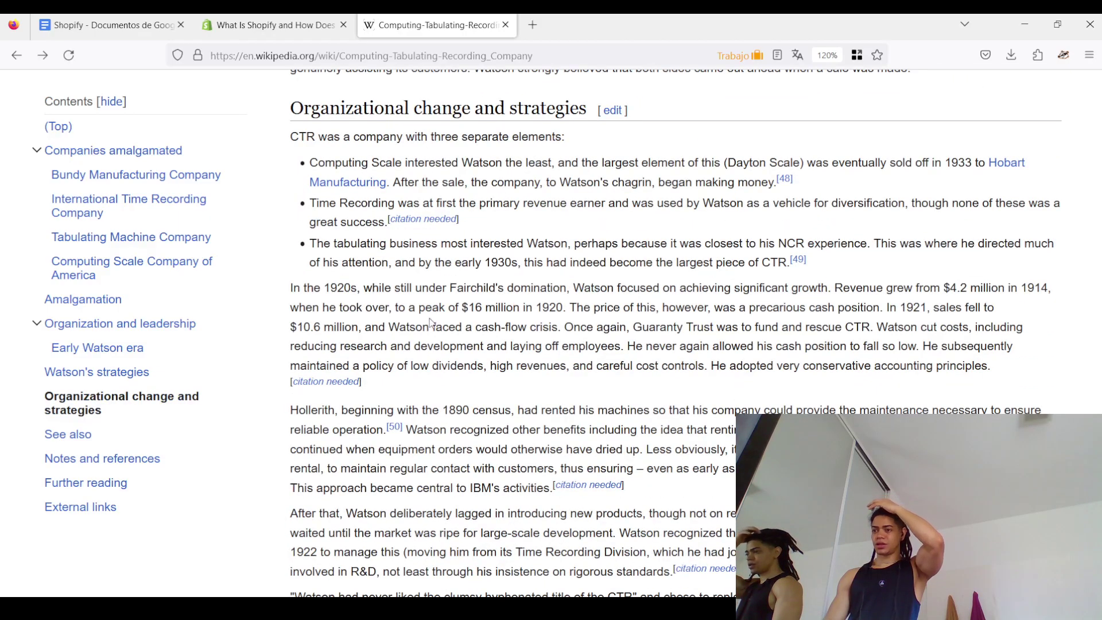
scroll(449, 356, up, 20)
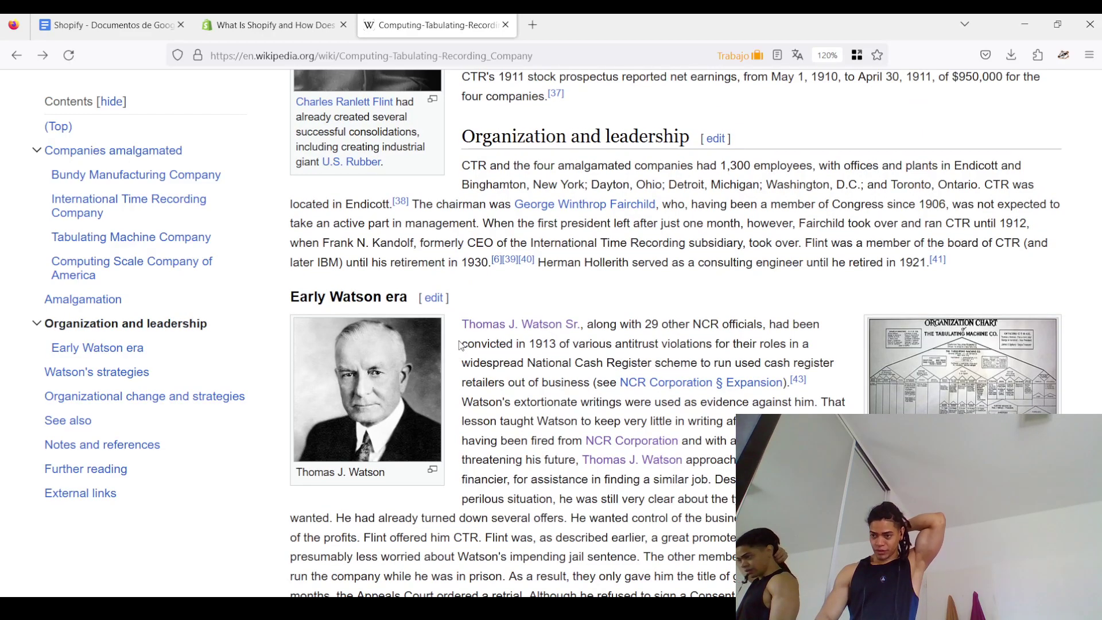
mouse_move(471, 333)
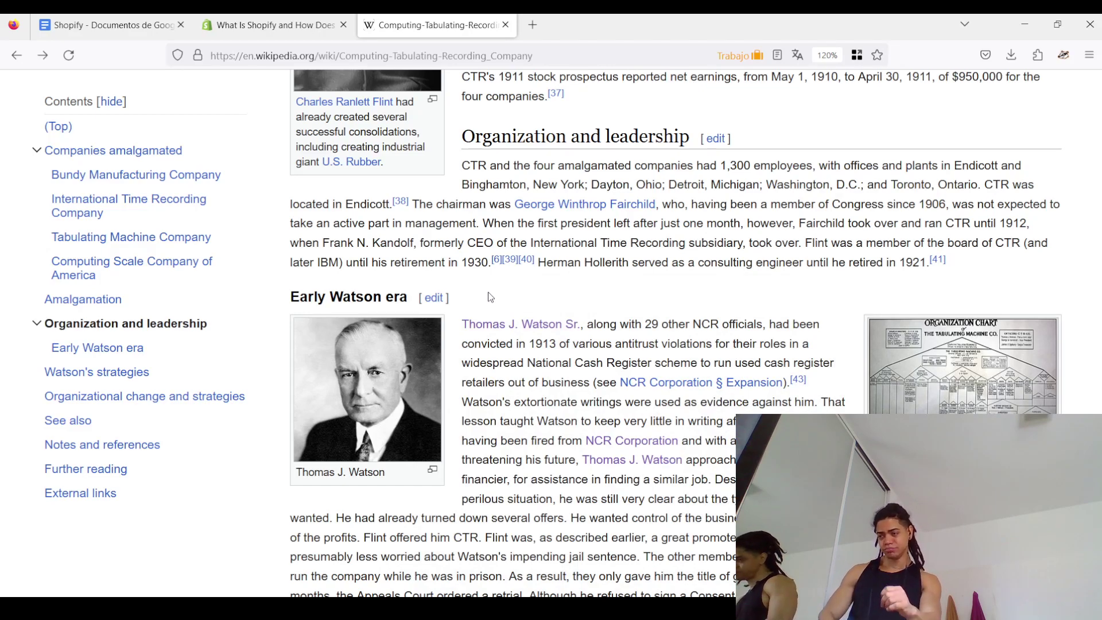
scroll(490, 297, up, 5)
scroll(494, 275, up, 1)
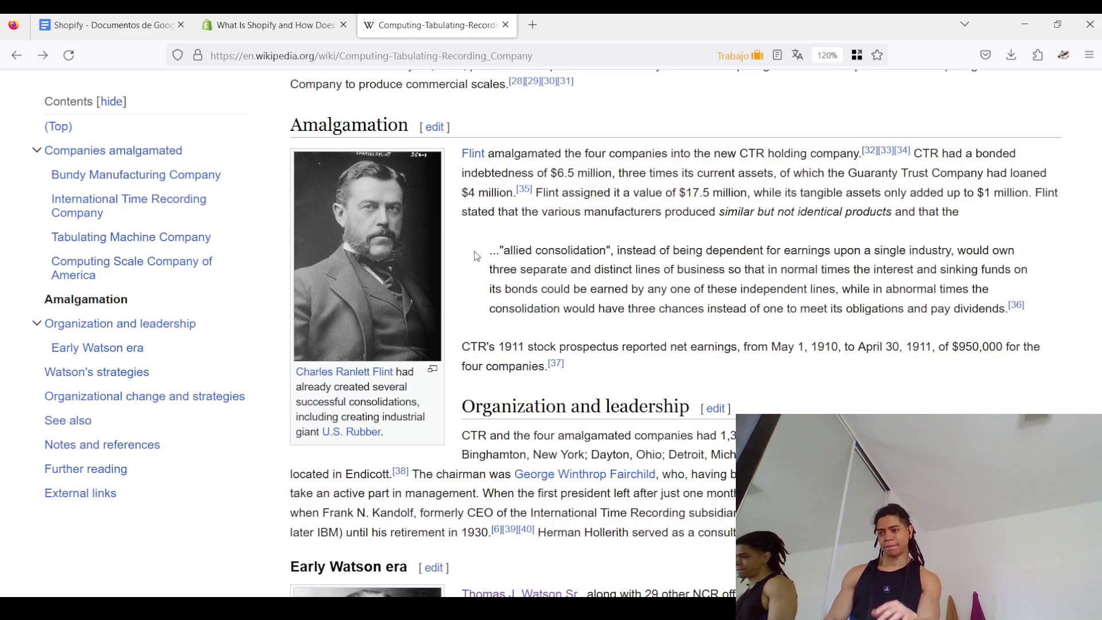
Go back from Wikipedia to the Google results for 'computing tabulating recording company'
key(alt+Left)
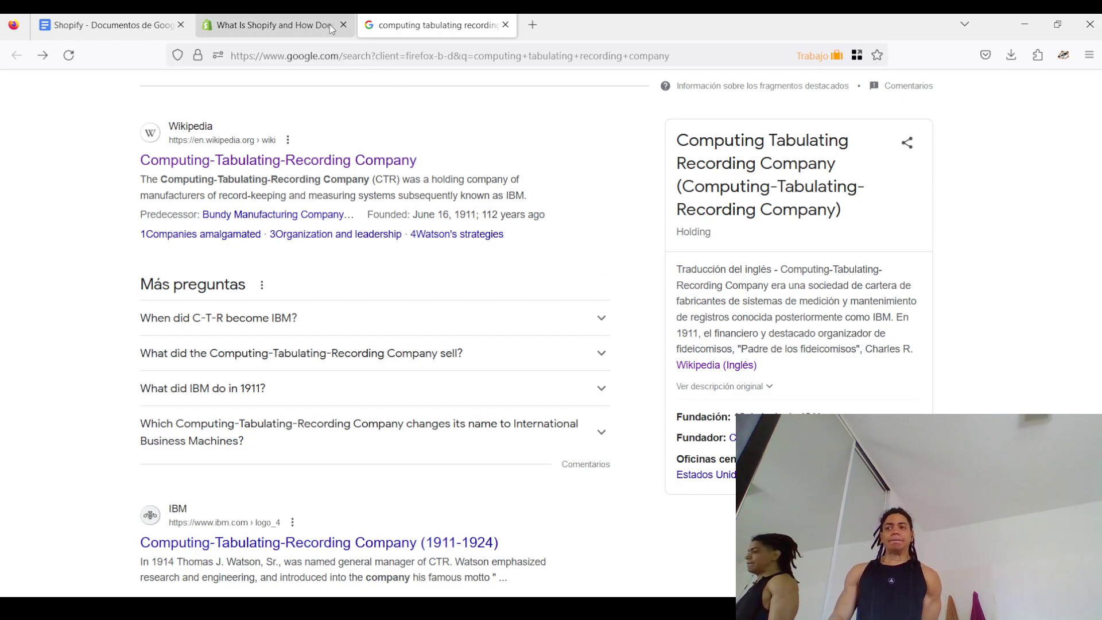
Switch to the Shopify notes and scroll past History of POS to the Shopify POS section
click(173, 33)
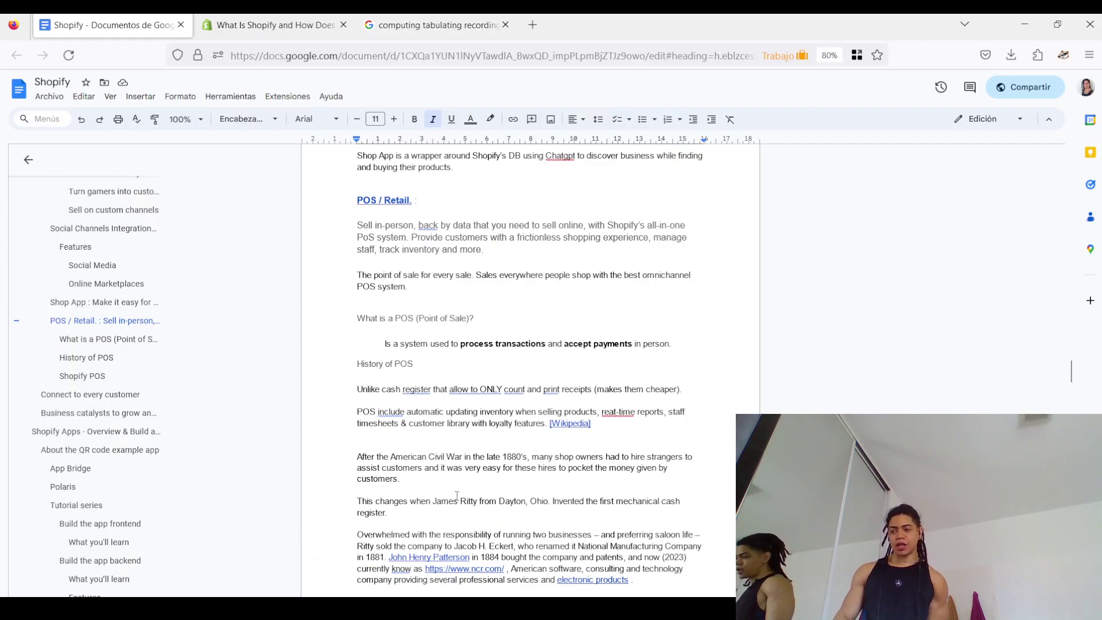
scroll(490, 469, down, 1)
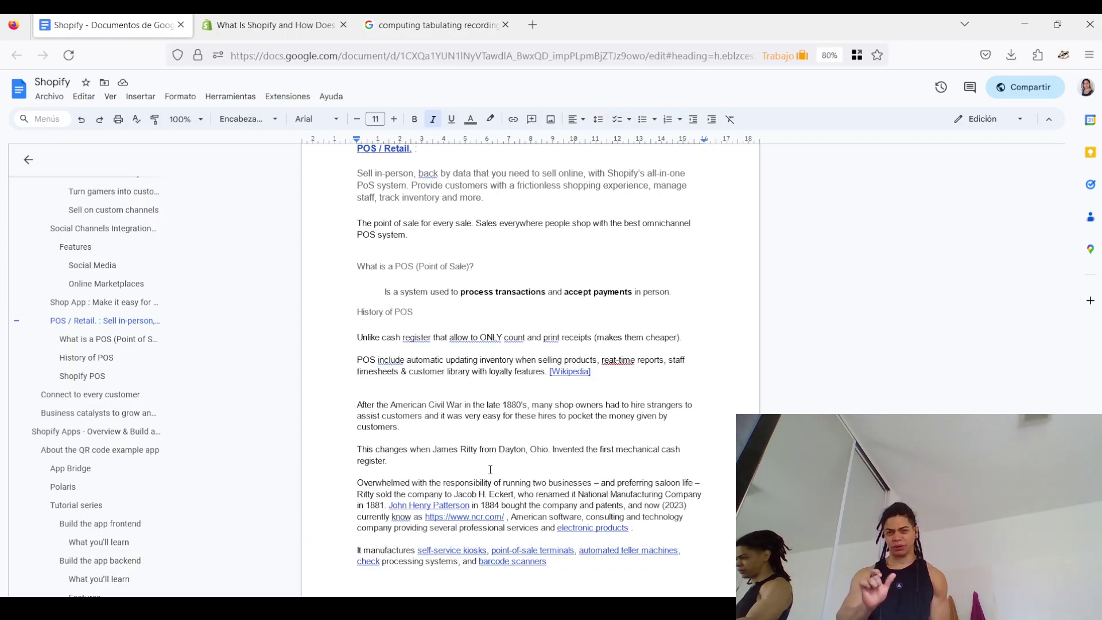
scroll(442, 429, down, 1)
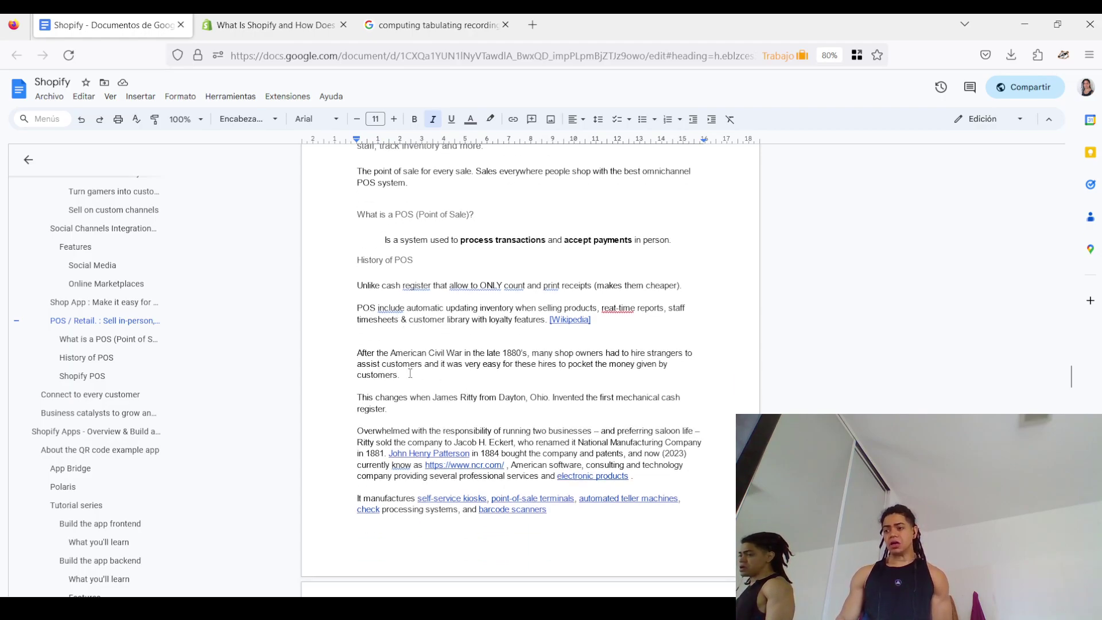
scroll(411, 343, down, 1)
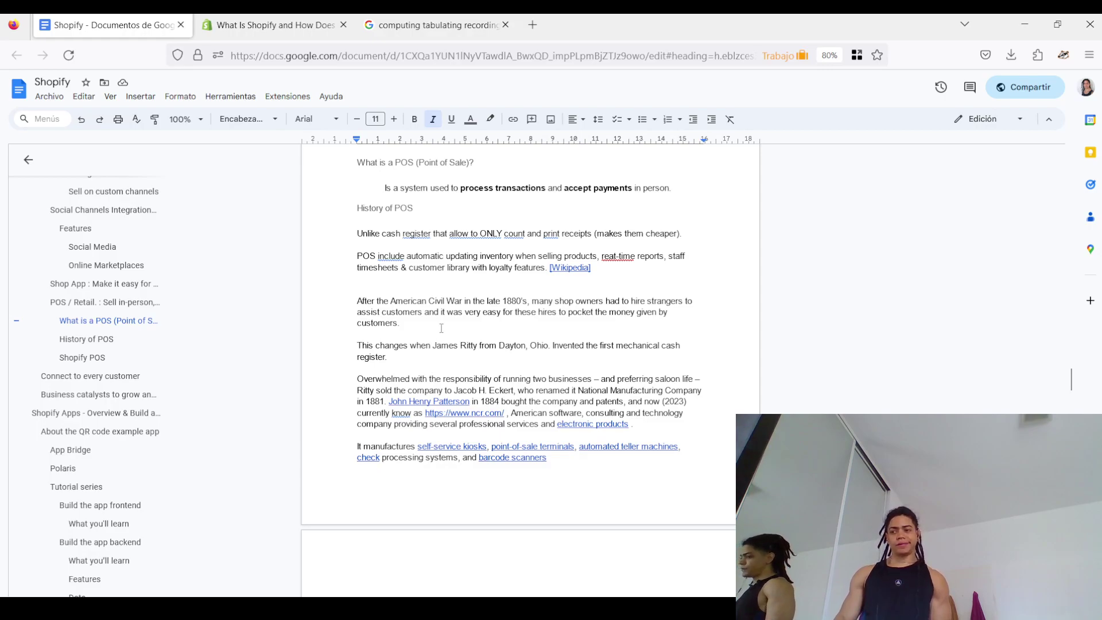
scroll(441, 328, down, 10)
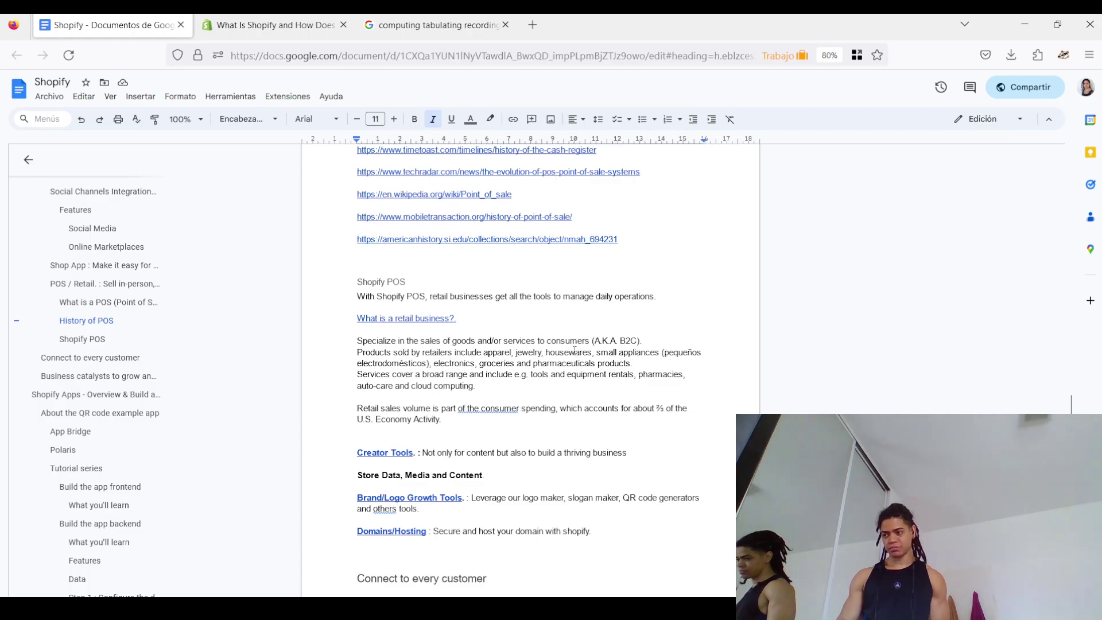
Select and deselect passages of the retail-business notes to review them
drag(590, 340, 355, 341)
click(449, 361)
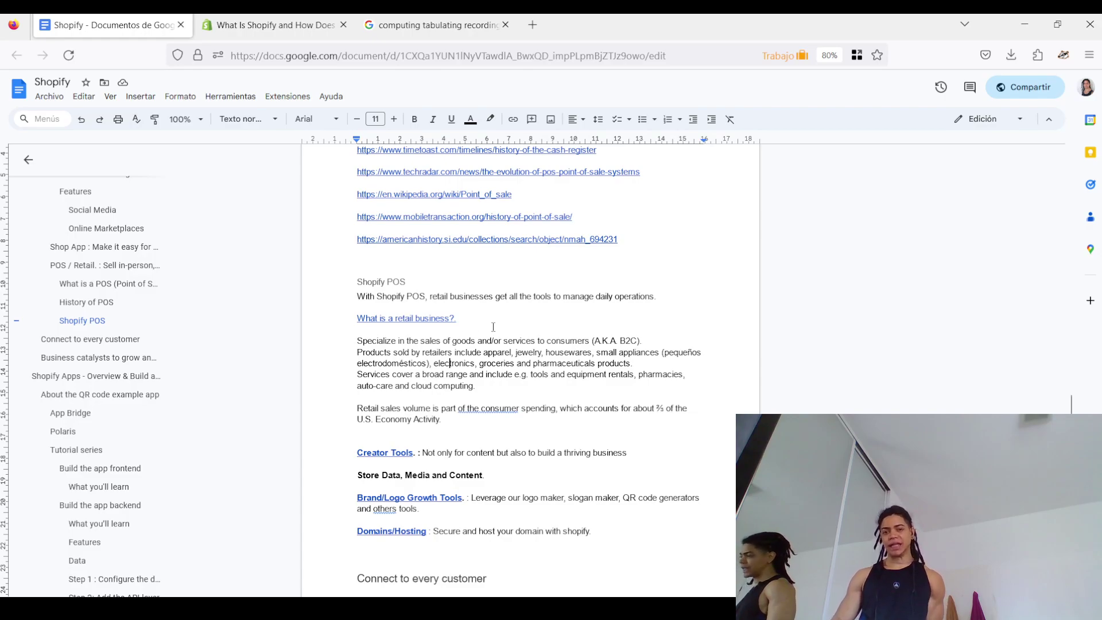
mouse_move(457, 347)
mouse_down()
mouse_move(367, 351)
mouse_move(458, 351)
mouse_up()
click(358, 353)
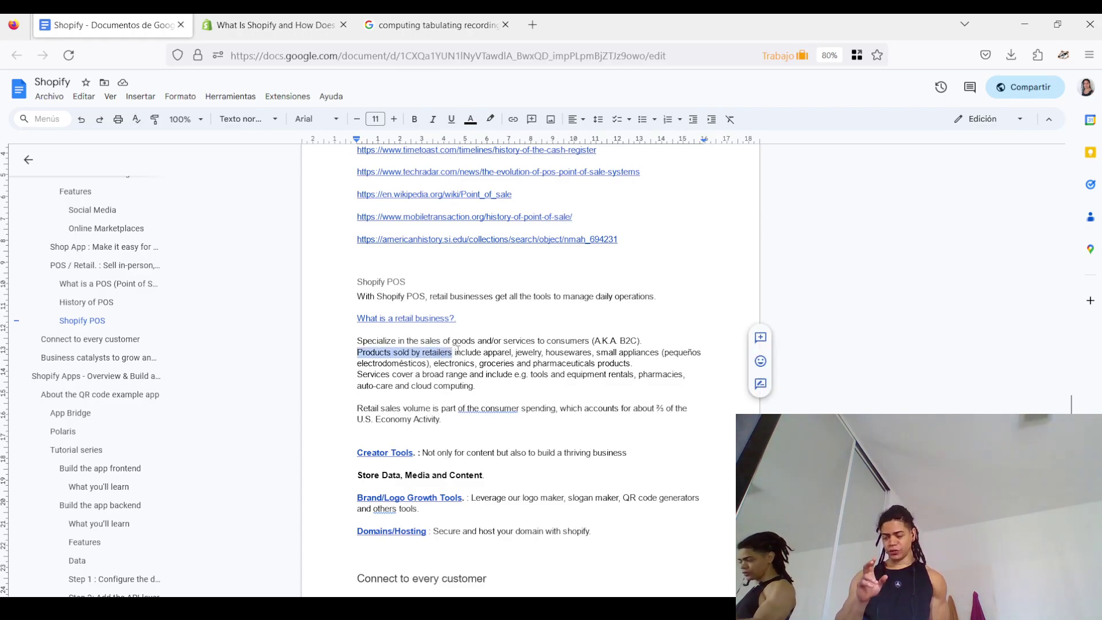
drag(475, 386, 382, 338)
click(462, 364)
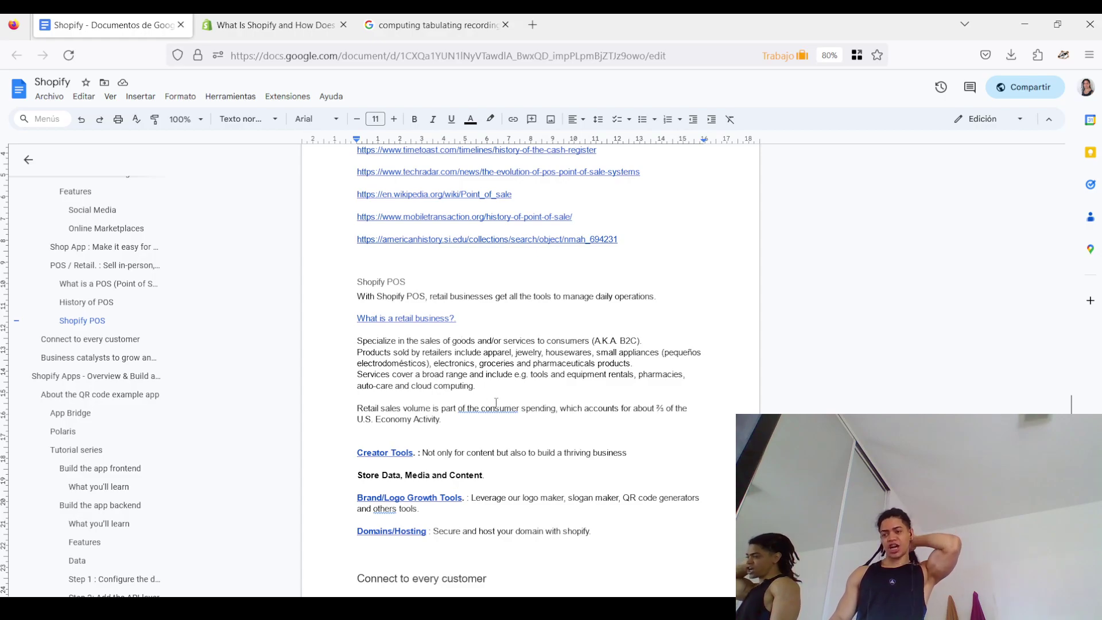
Delete the empty line after 'U.S. Economy Activity.'
drag(443, 419, 456, 418)
click(456, 418)
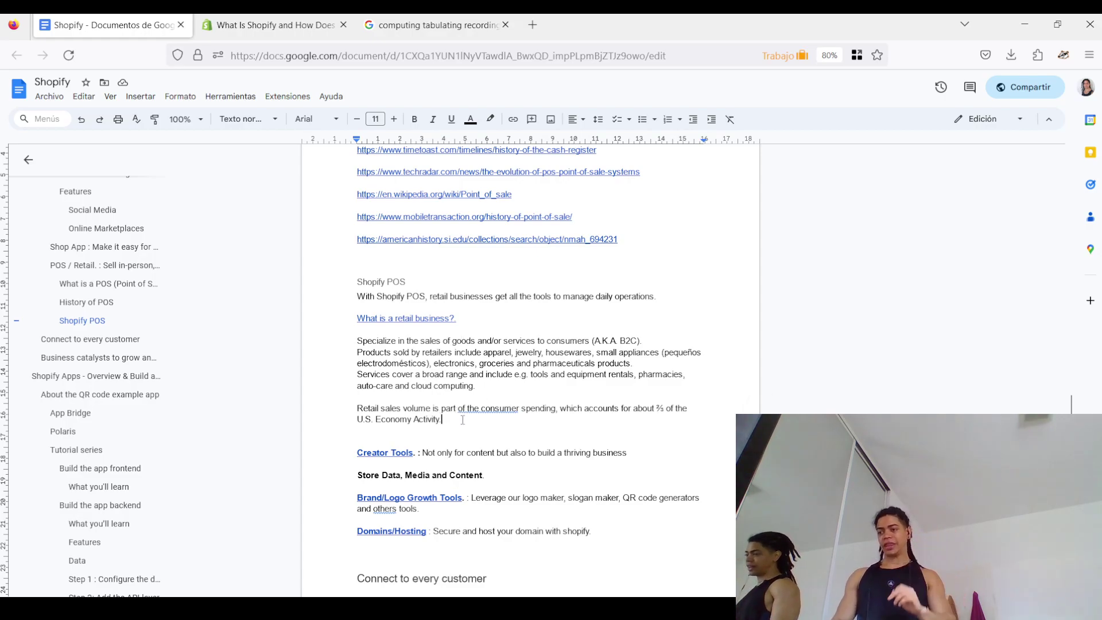
drag(462, 419, 353, 398)
drag(466, 419, 343, 344)
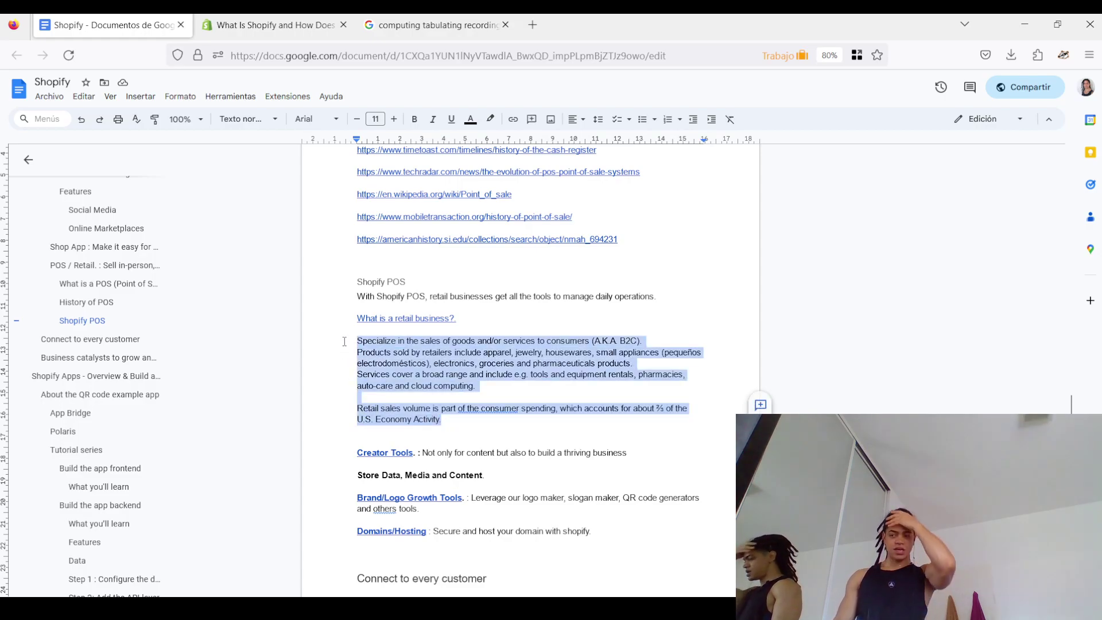
click(453, 424)
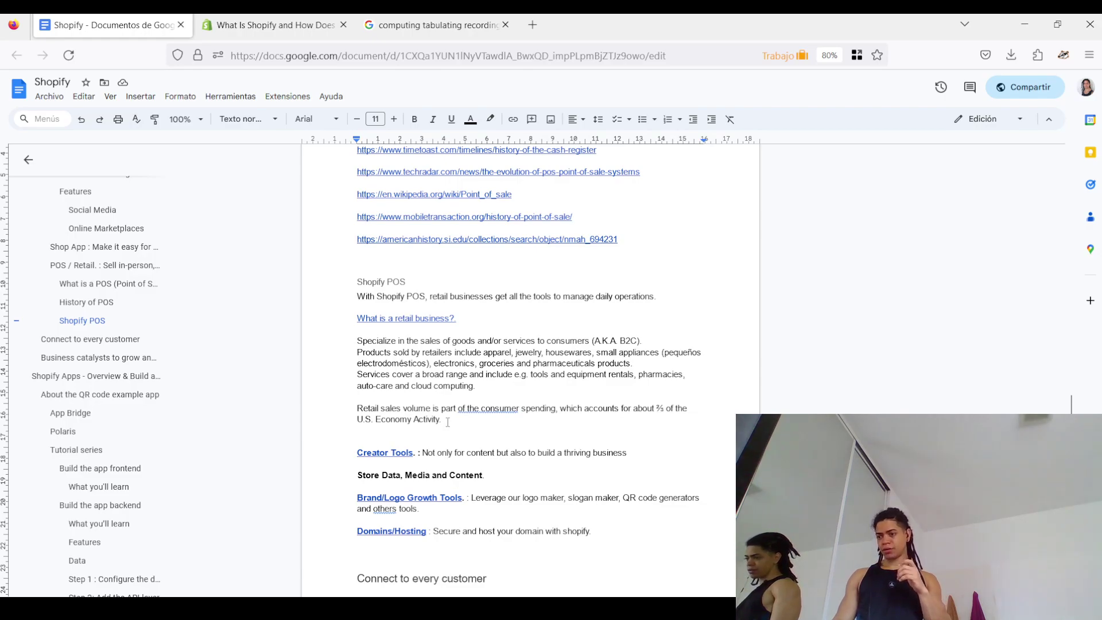
key(Delete)
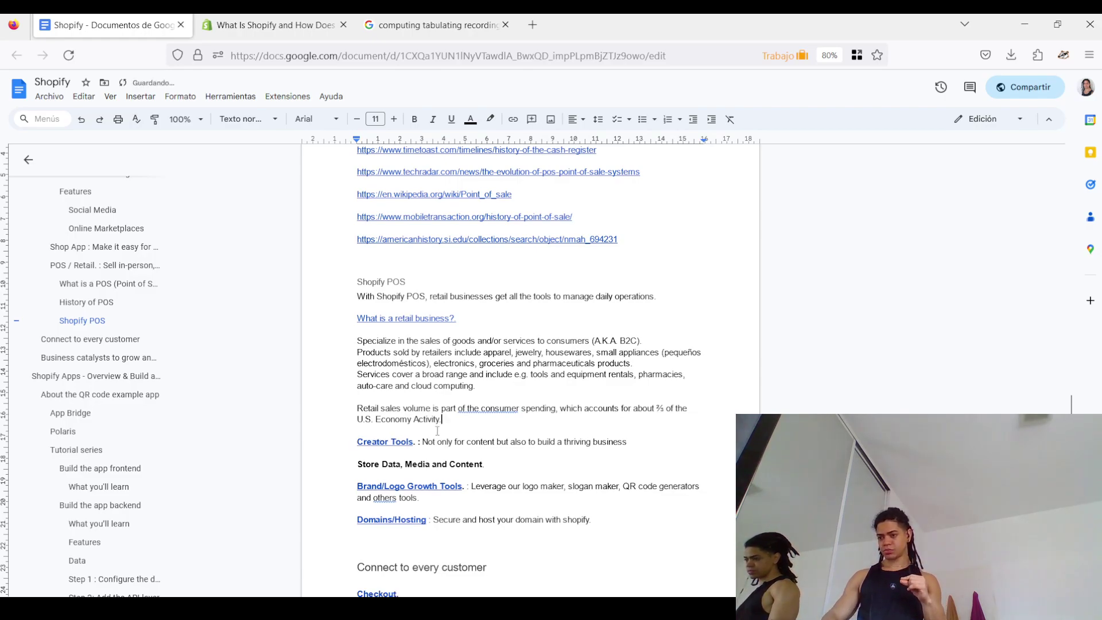
Check spelling suggestions for 'Economy' and select the whole Shopify POS section text
right_click(409, 419)
key(Escape)
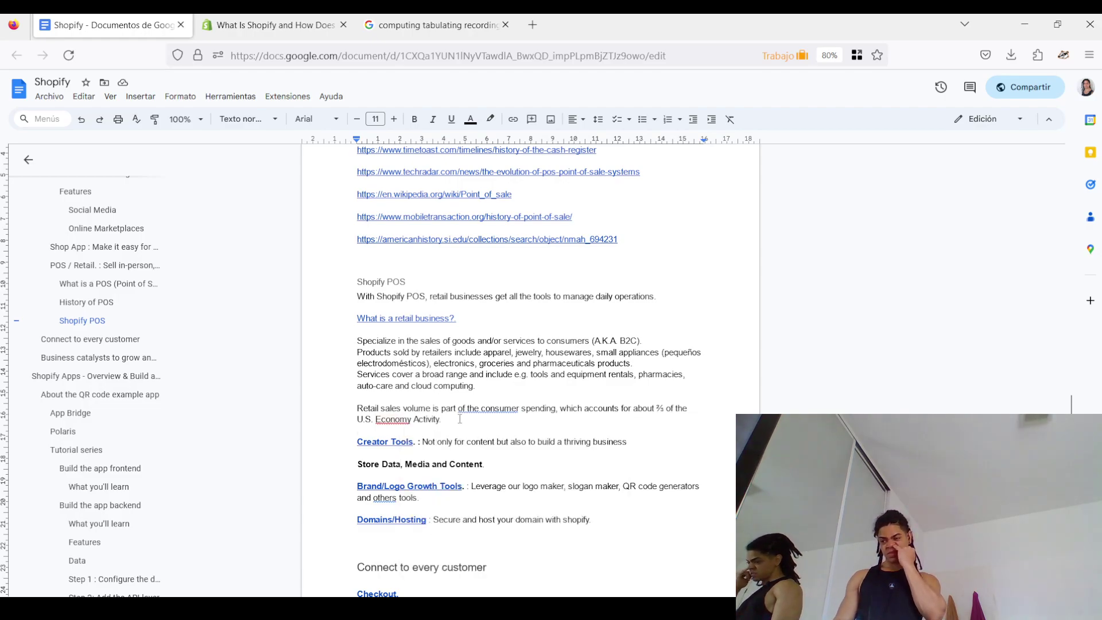
drag(461, 417, 353, 300)
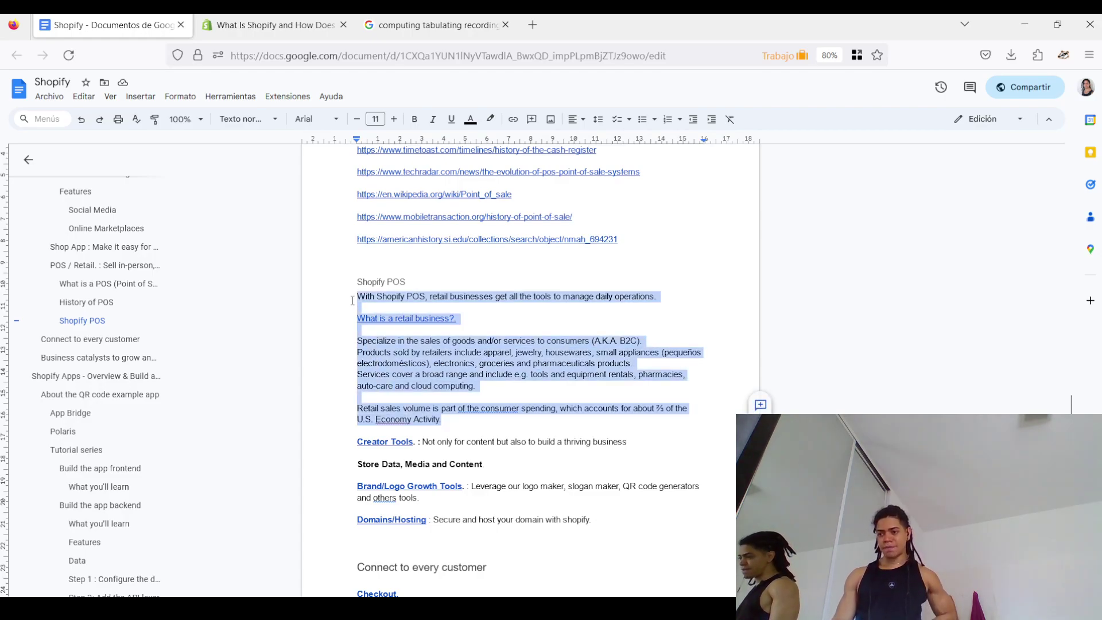
Insert a comma after 'With Shopify POS' in the notes
click(472, 383)
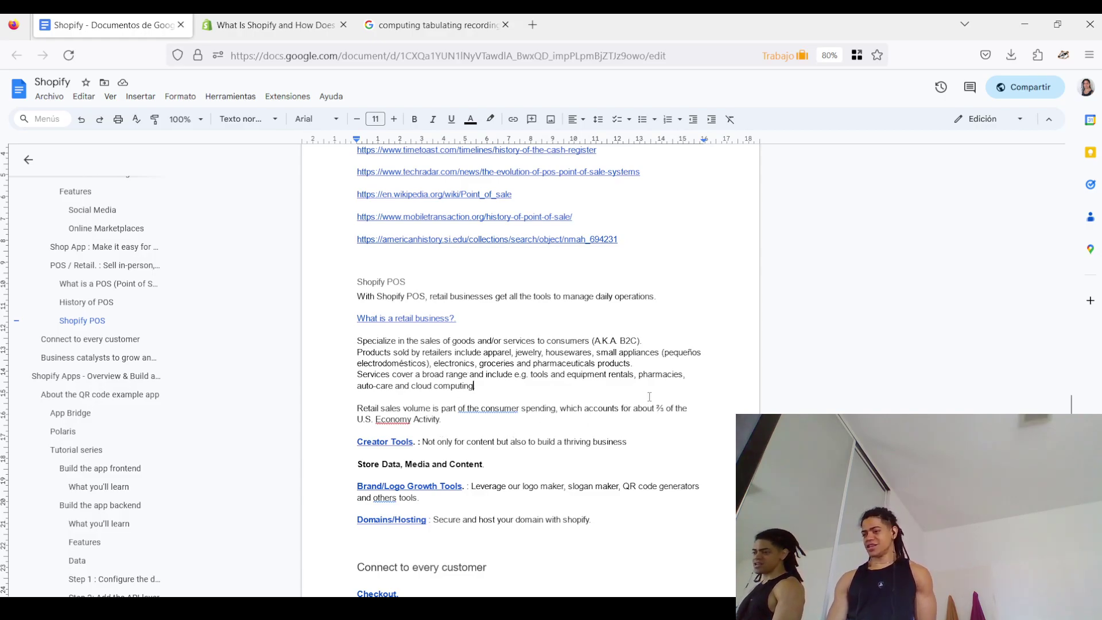
click(443, 420)
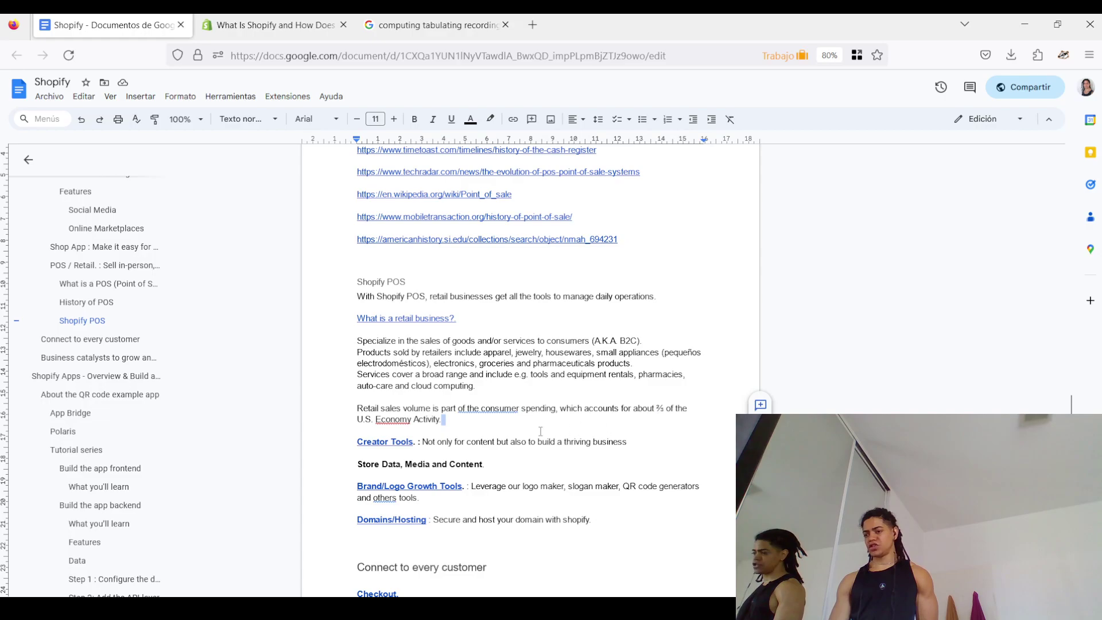
click(474, 422)
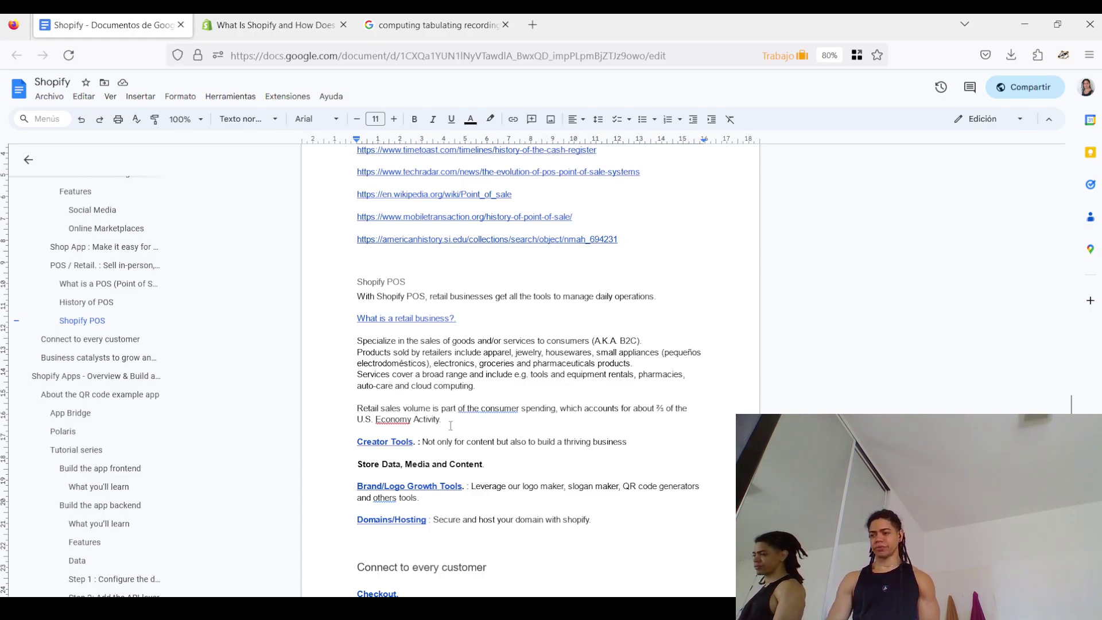
scroll(449, 425, down, 2)
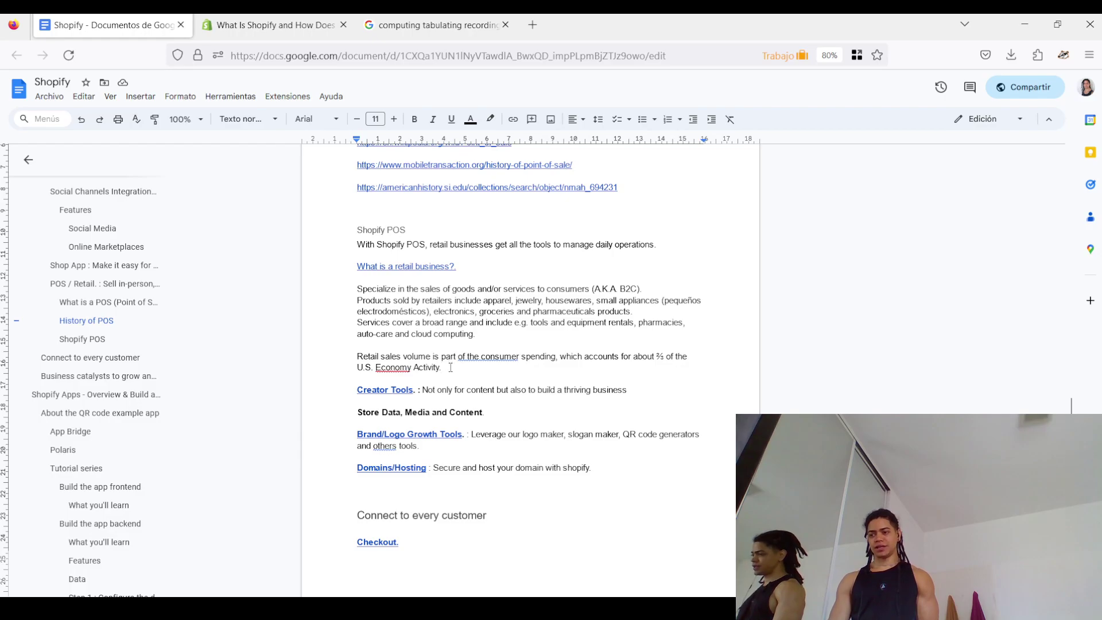
drag(449, 370, 326, 276)
click(425, 244)
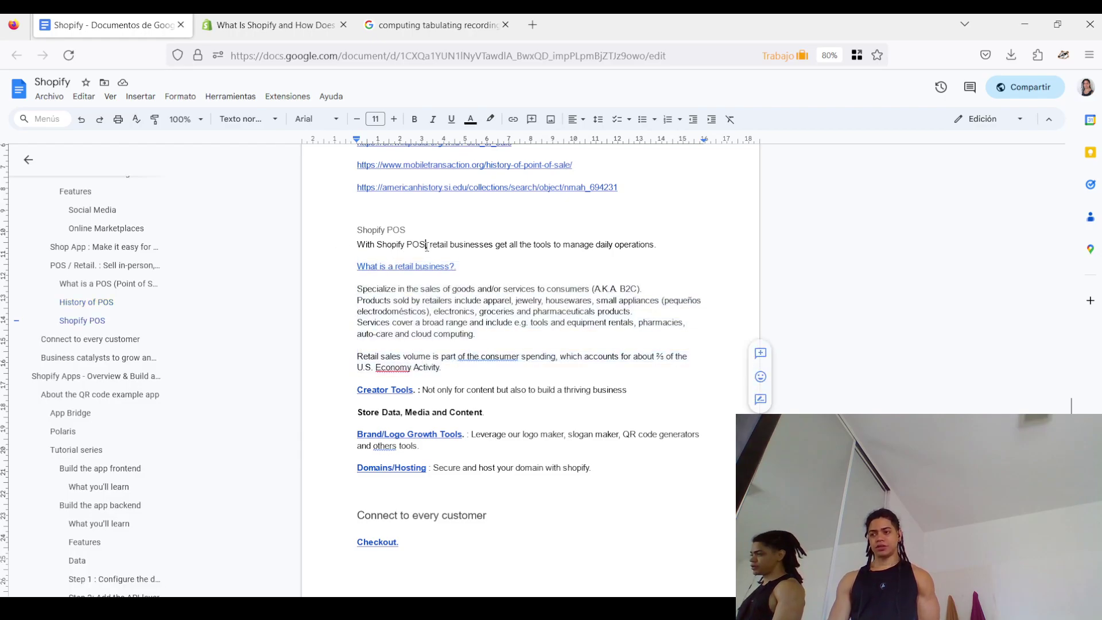
text(,)
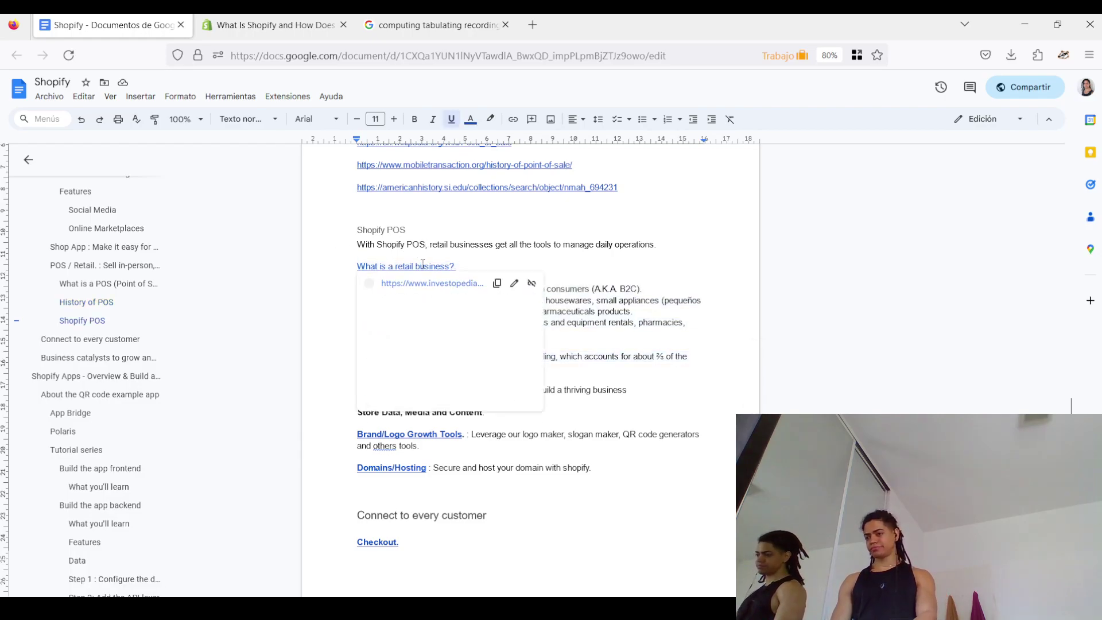
Open the 'What is a retail business?' link's article in a new tab
scroll(442, 247, up, 2)
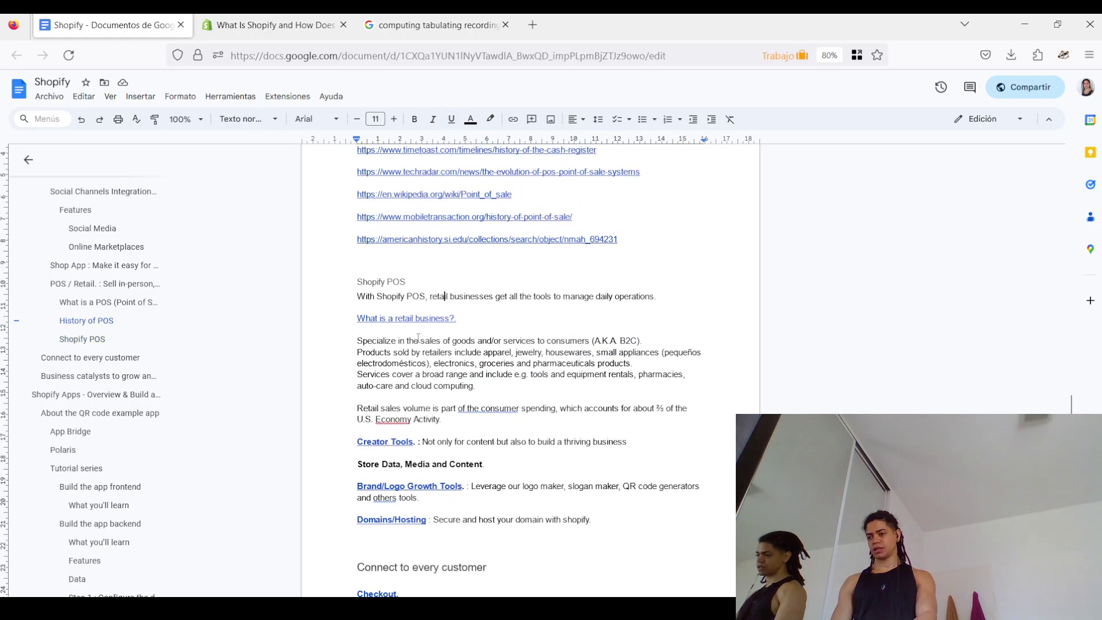
click(432, 319)
click(432, 335)
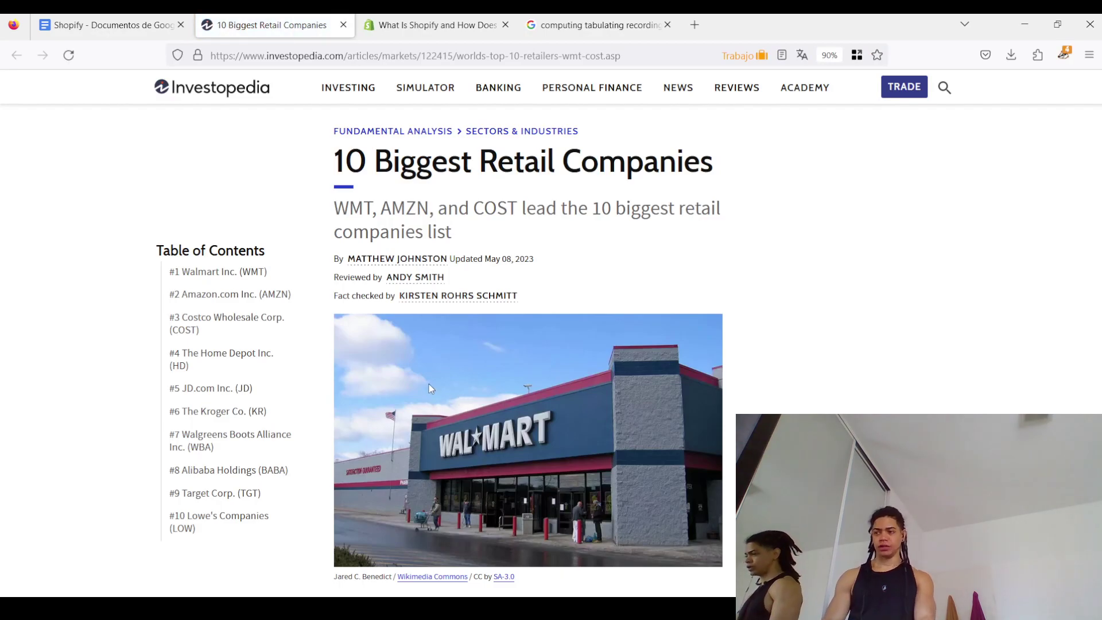
Scroll to Key Takeaways and try selecting the brick-and-mortar and Walmart takeaways
scroll(446, 385, down, 10)
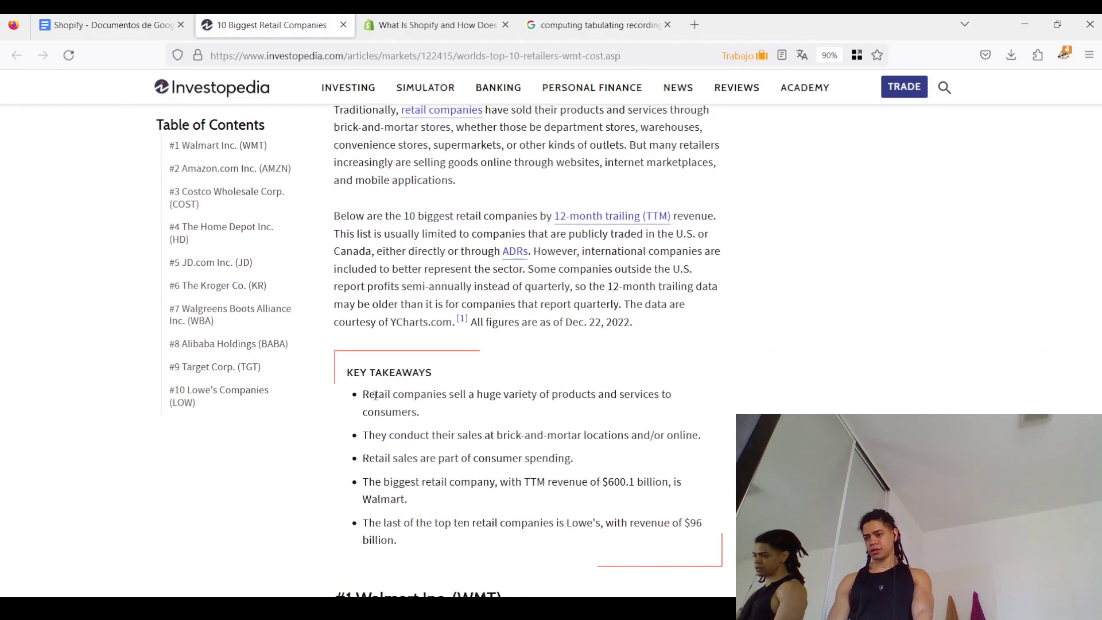
scroll(423, 352, down, 1)
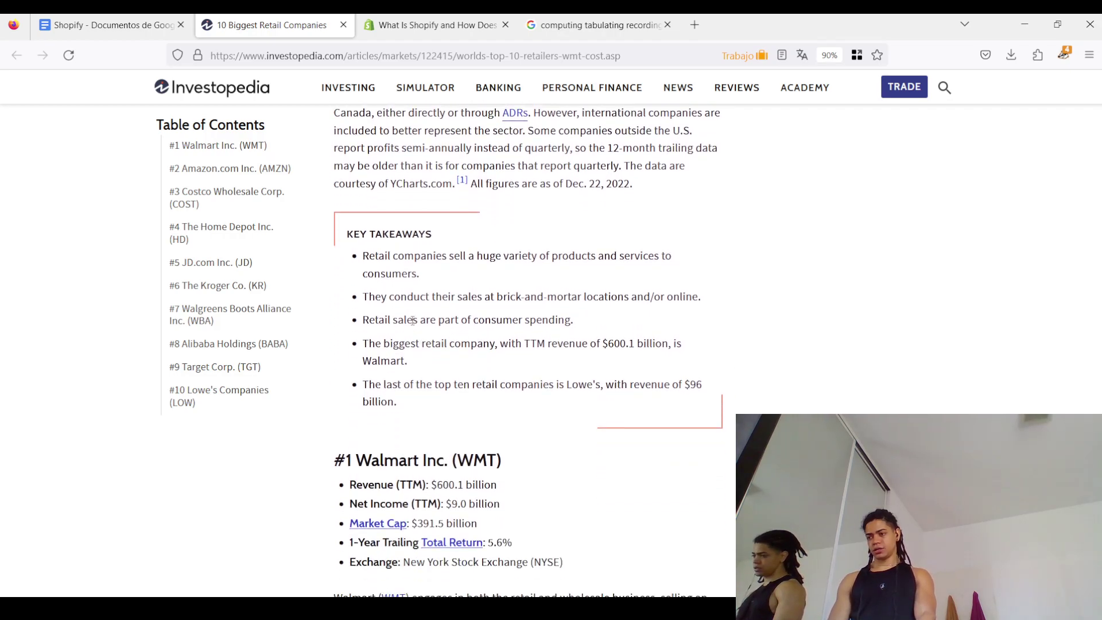
drag(371, 298, 595, 298)
click(596, 298)
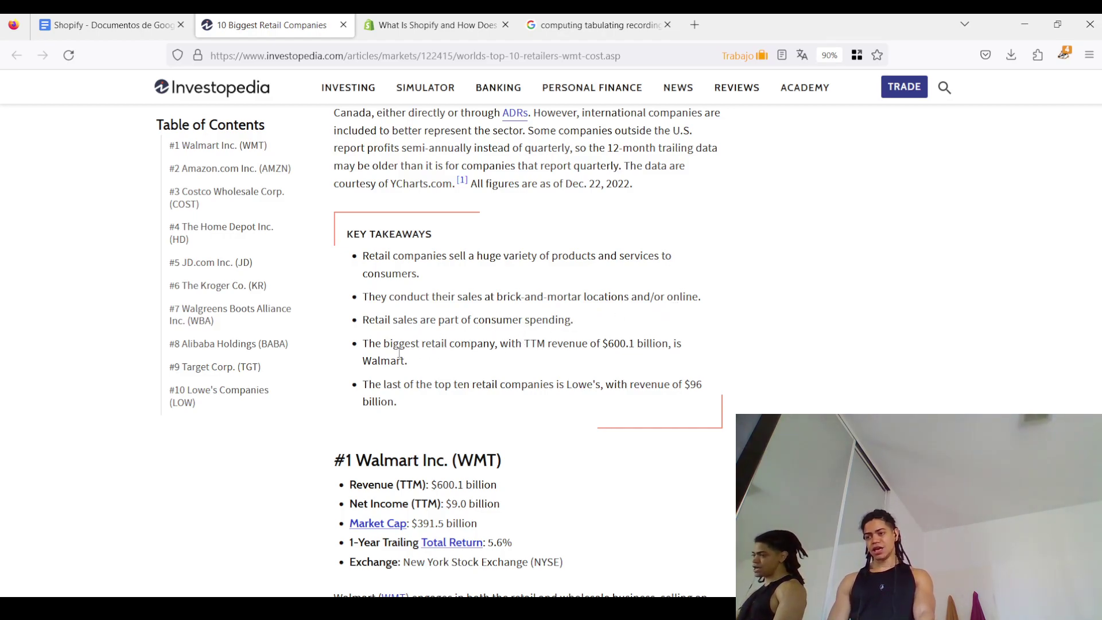
double_click(366, 344)
drag(405, 344, 405, 370)
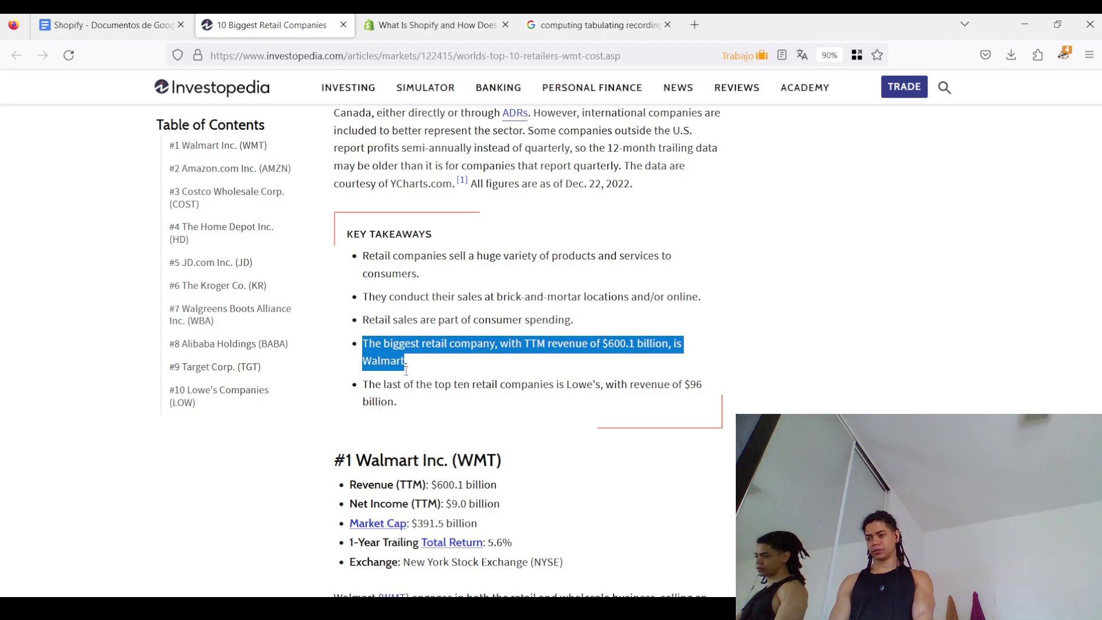
double_click(692, 383)
click(428, 395)
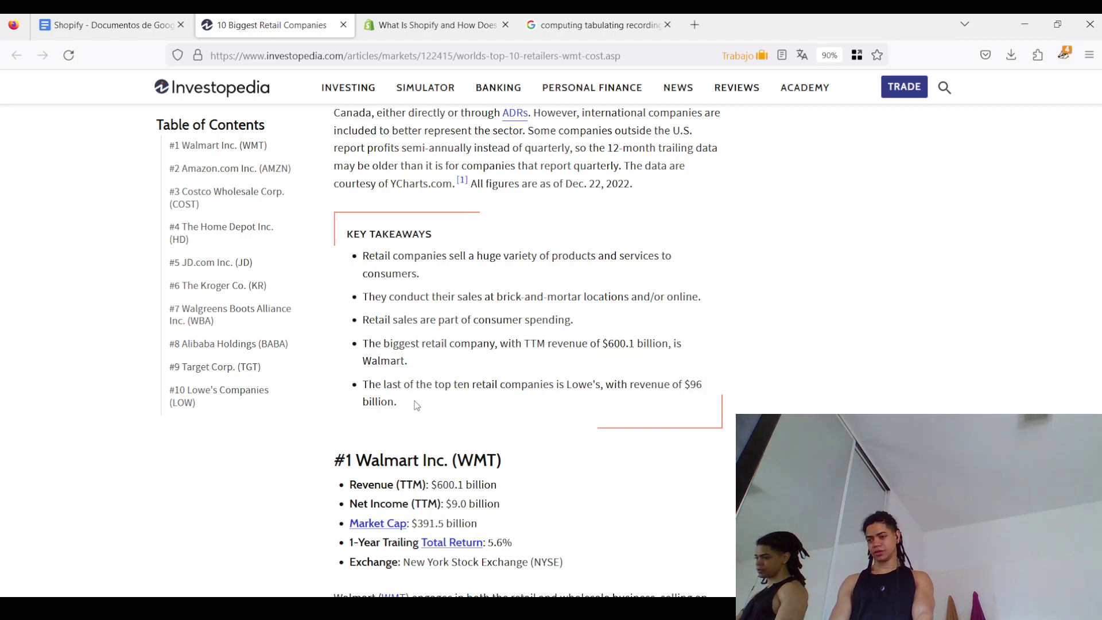
Select the Walmart and Lowe's key takeaways
scroll(414, 395, down, 2)
scroll(413, 396, down, 4)
scroll(407, 390, up, 7)
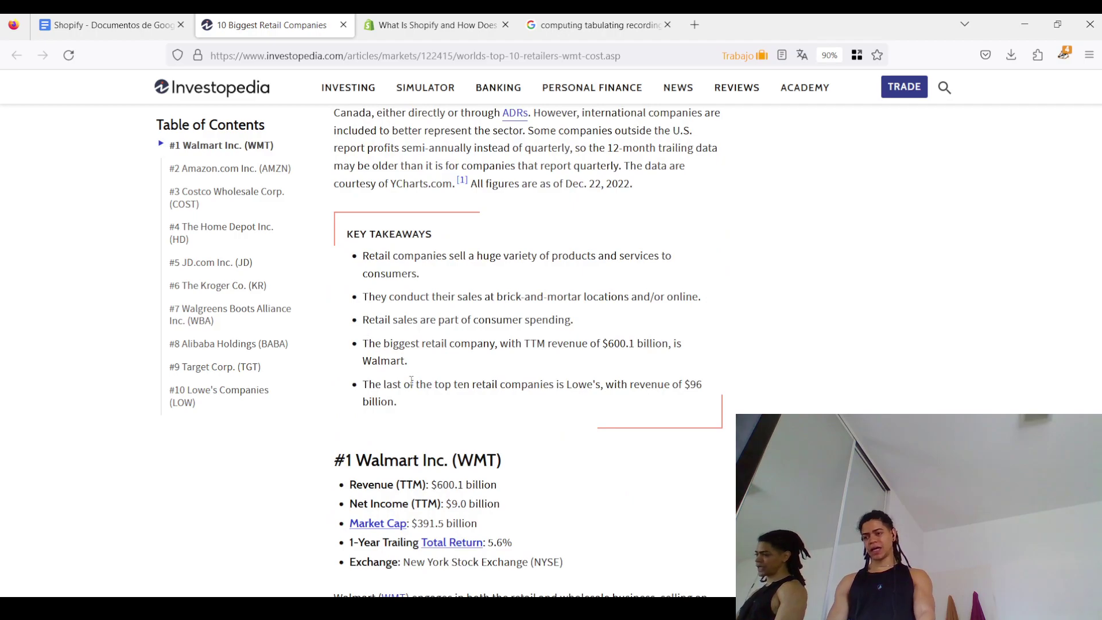
drag(405, 406, 364, 344)
key(ctrl+c)
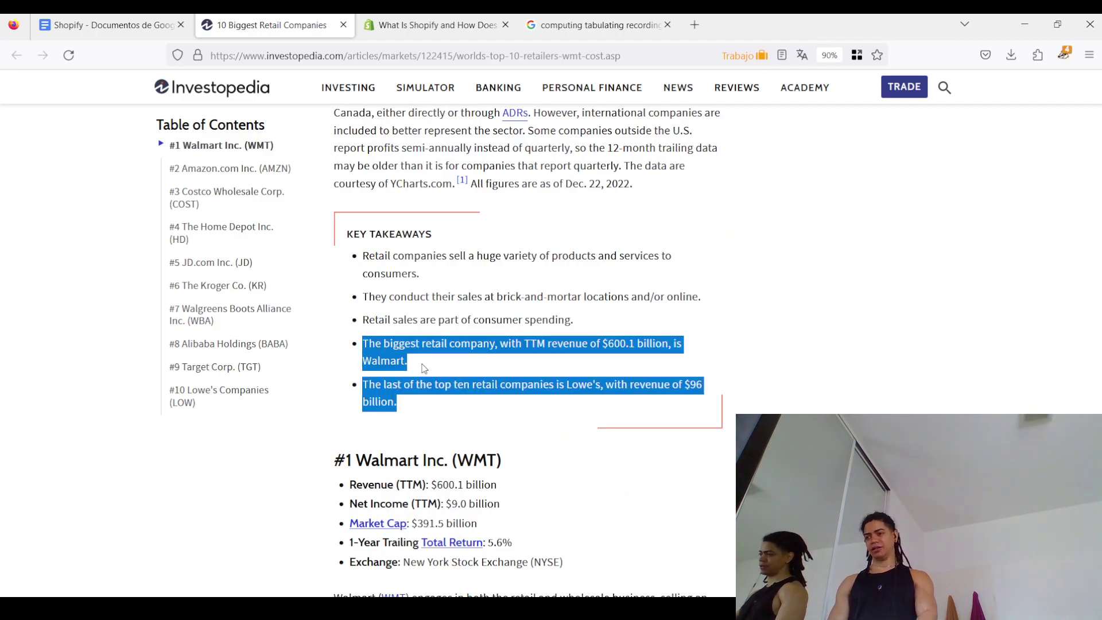
click(421, 365)
In the notes, add a new line after 'Economy Activity.', then paste and undo the takeaways
mouse_move(482, 83)
click(143, 25)
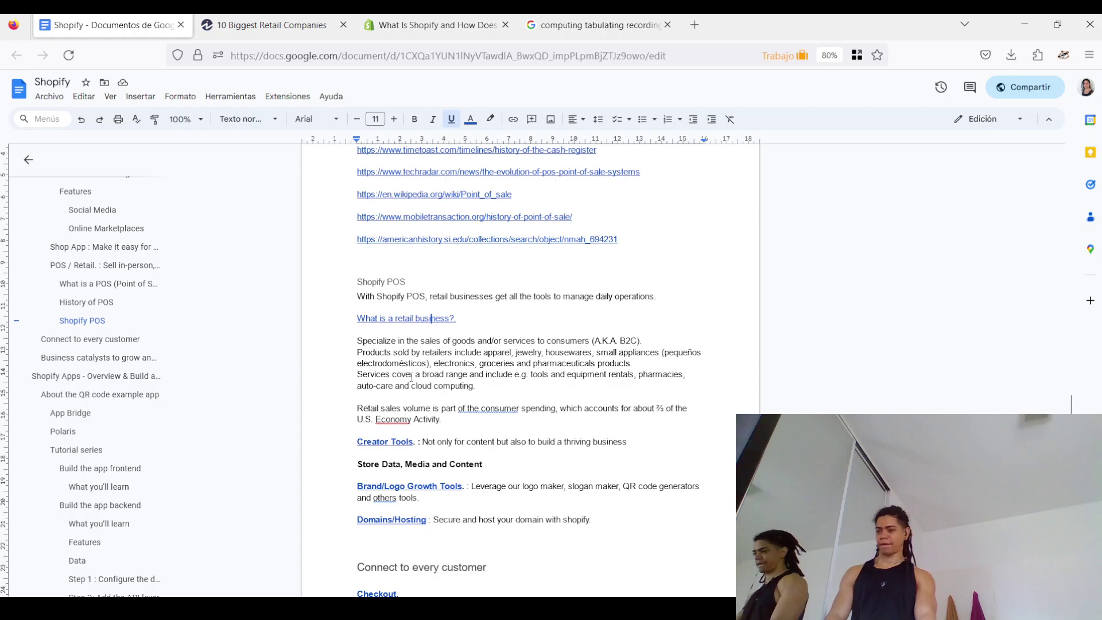
click(471, 419)
key(Return)
key(Return)
key(ctrl+v)
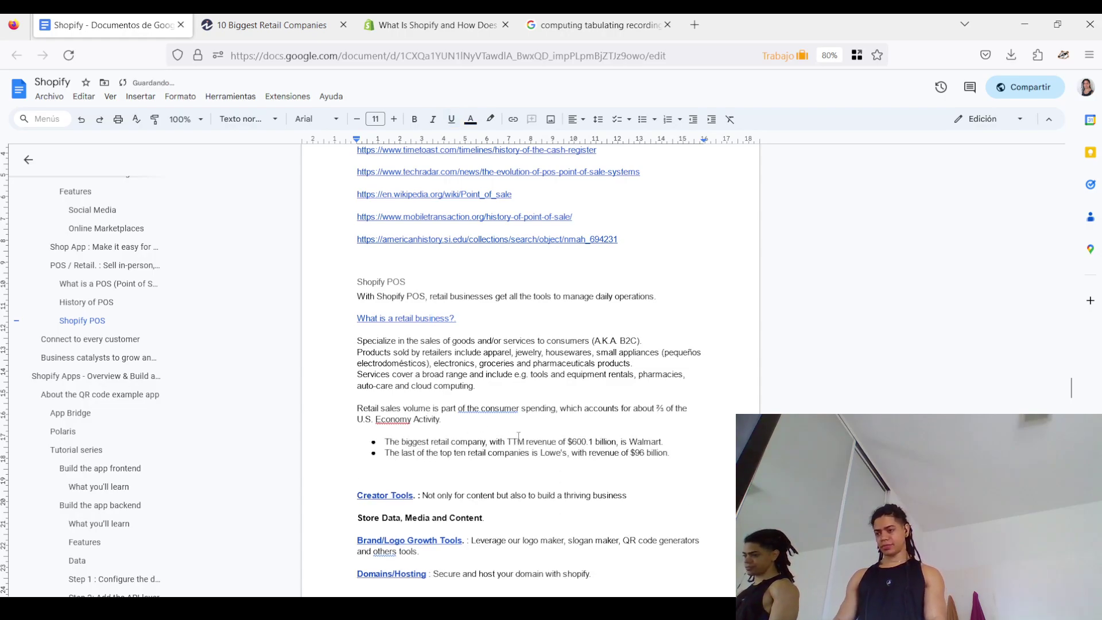
key(ctrl+z)
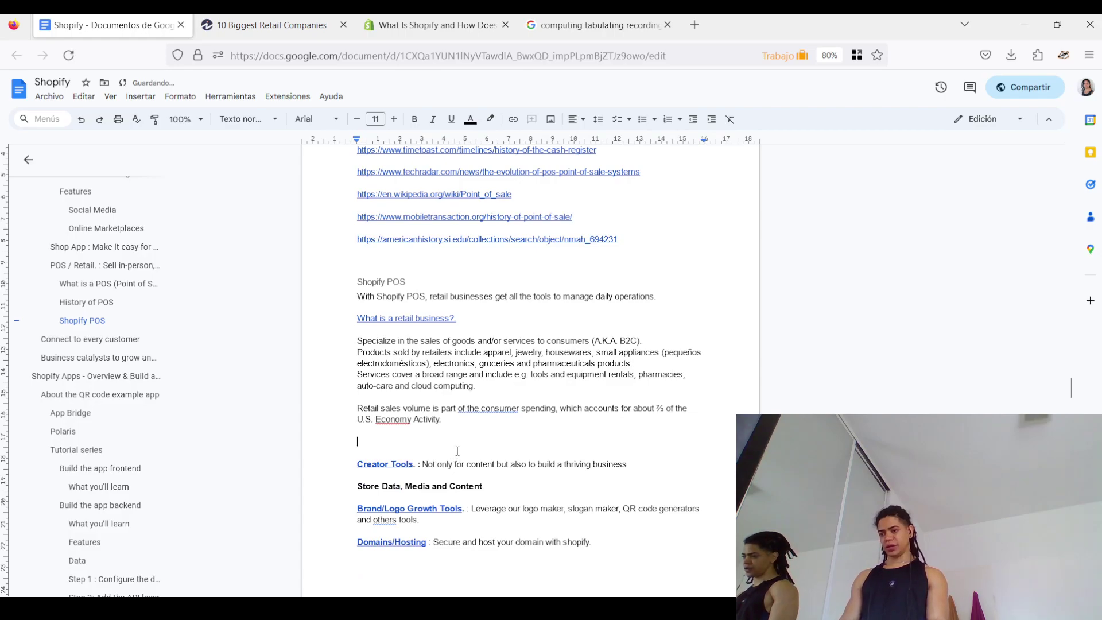
key(ctrl+v)
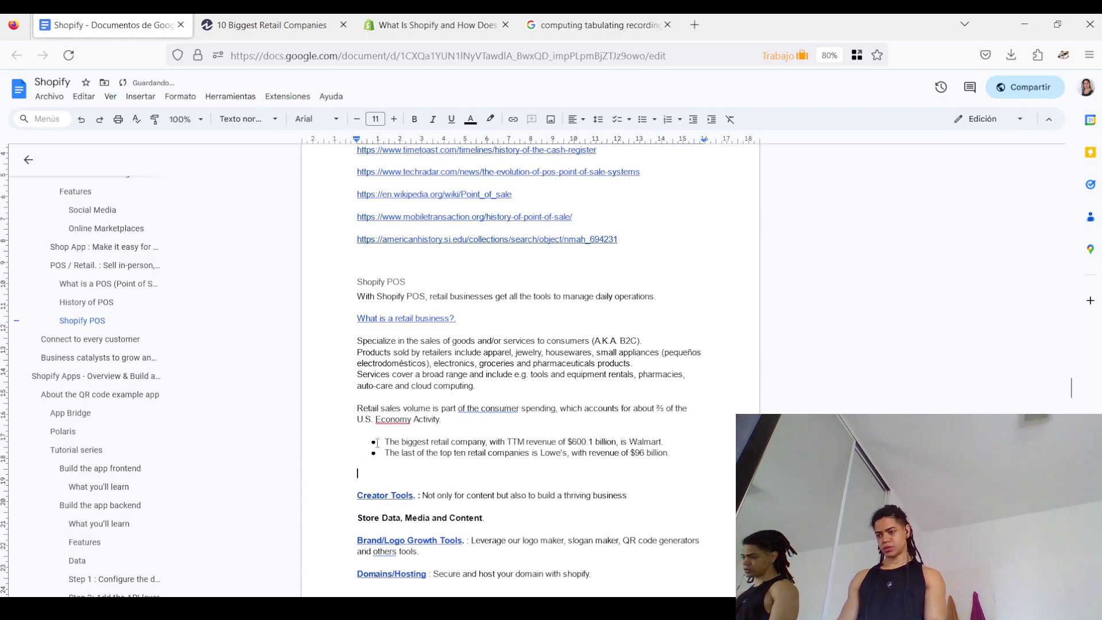
key(ctrl+z)
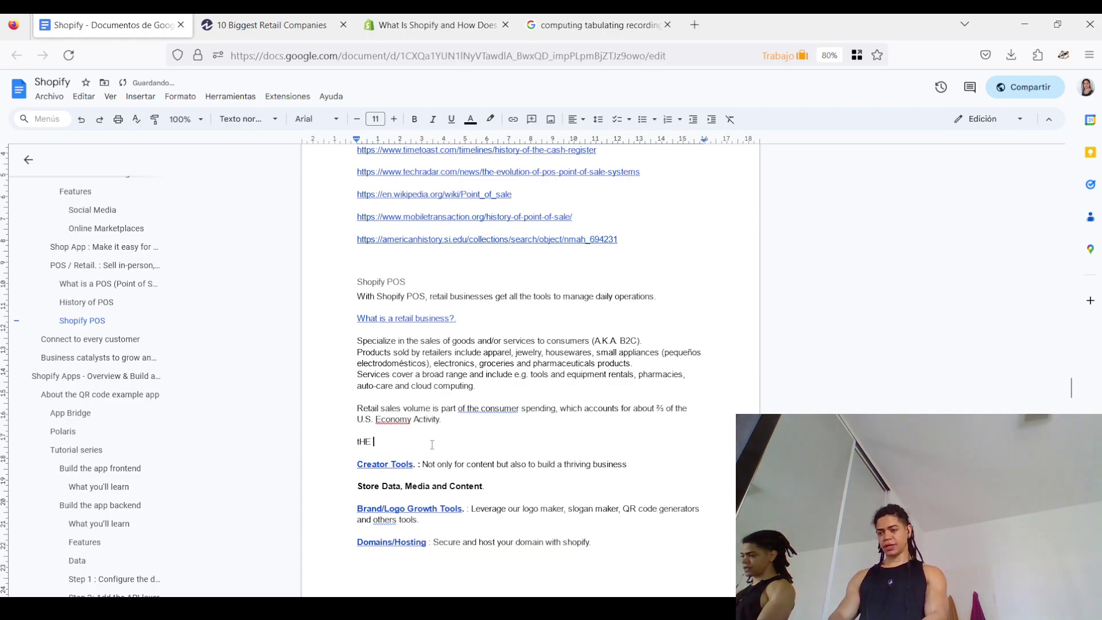
Type 'They made their sales at brick-mortar locations', checking the article's wording between phrases
key(ctrl+Tab)
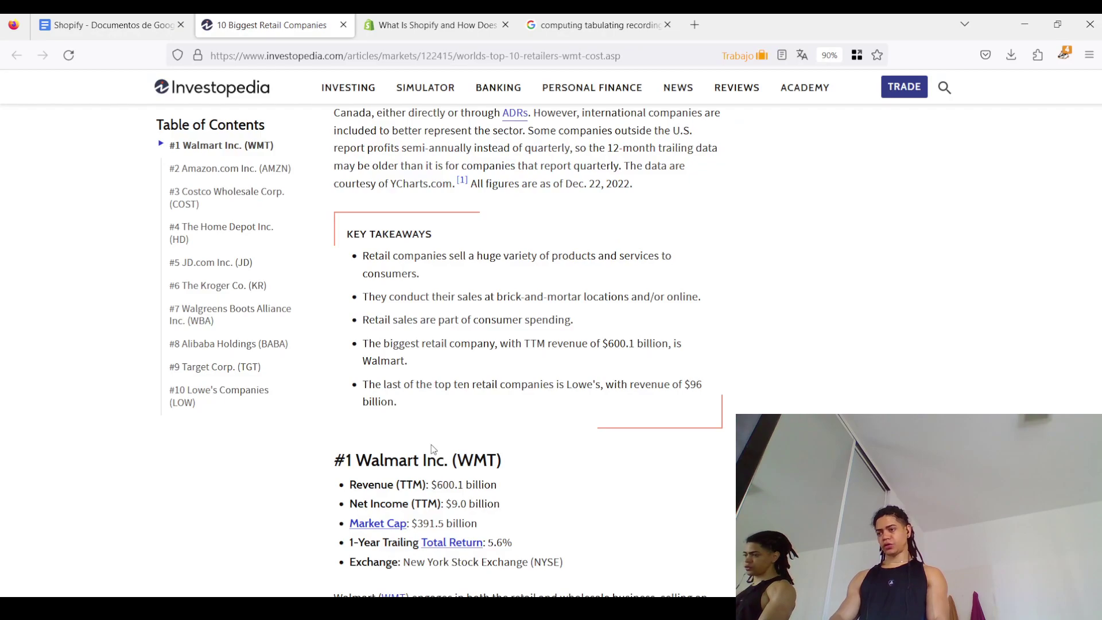
key(ctrl+shift+Tab)
text(tH)
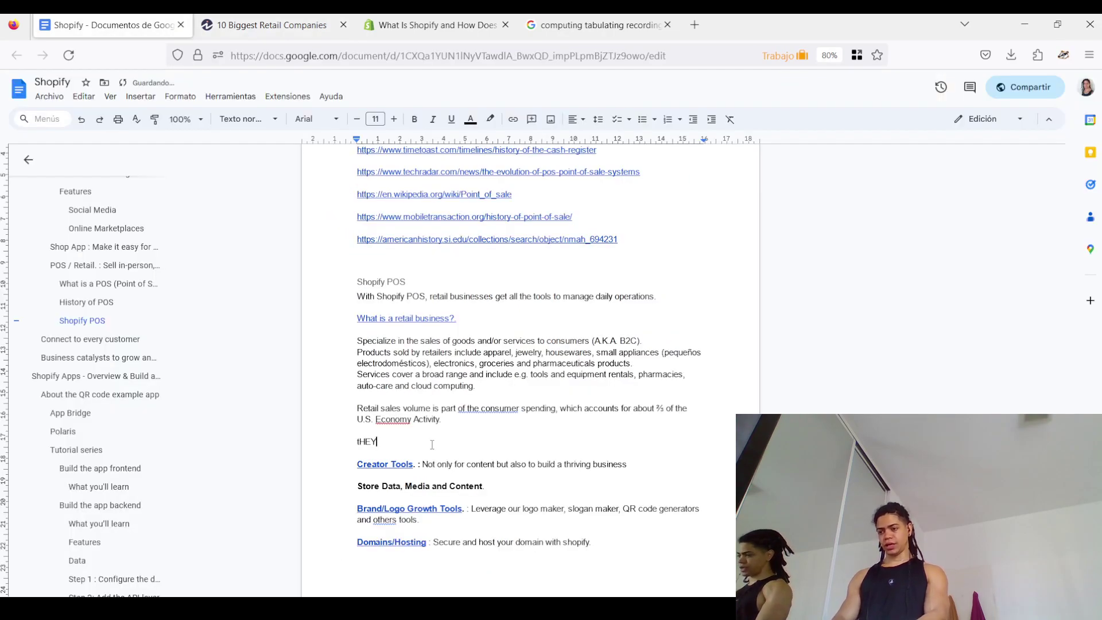
key(BackSpace)
key(BackSpace)
text(They conud)
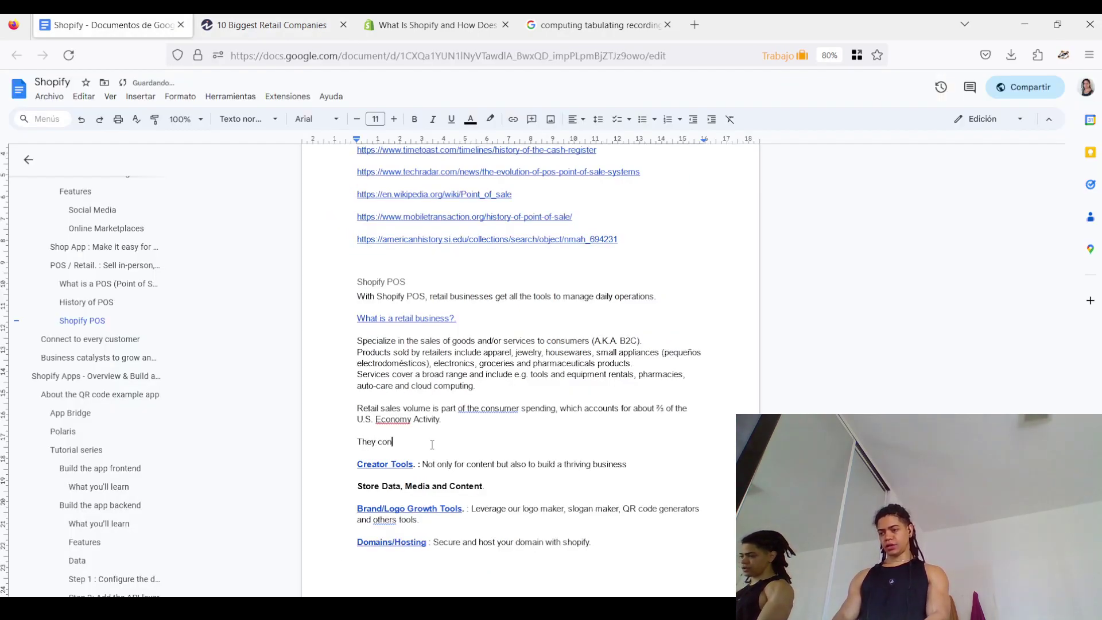
key(BackSpace)
key(BackSpace)
key(BackSpace)
key(BackSpace)
key(BackSpace)
text(made their d)
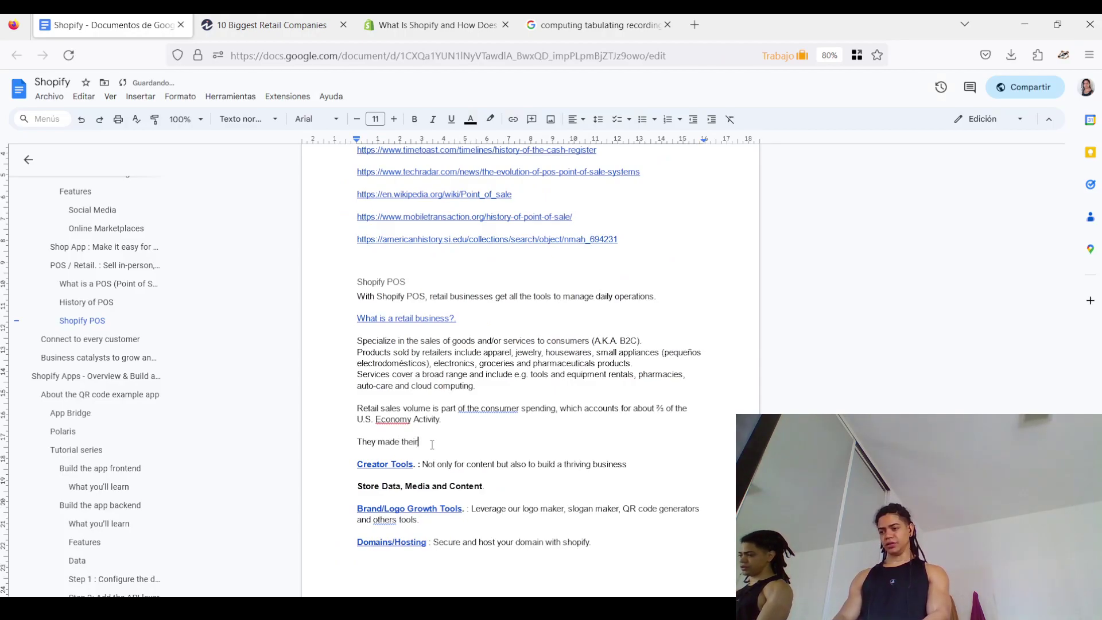
key(BackSpace)
text(sales)
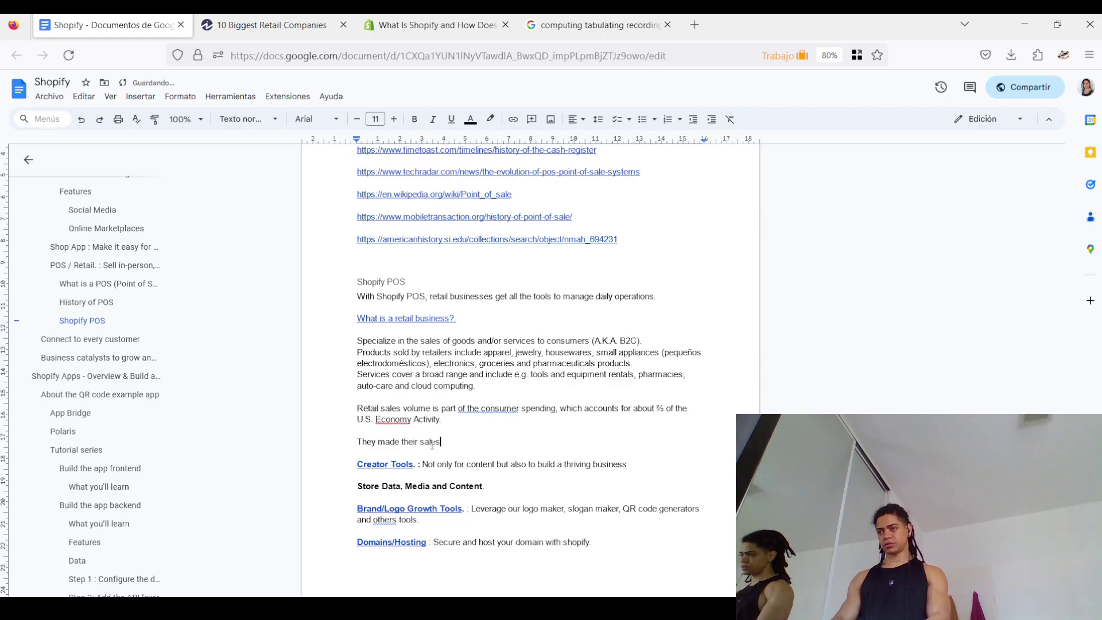
key(ctrl+Tab)
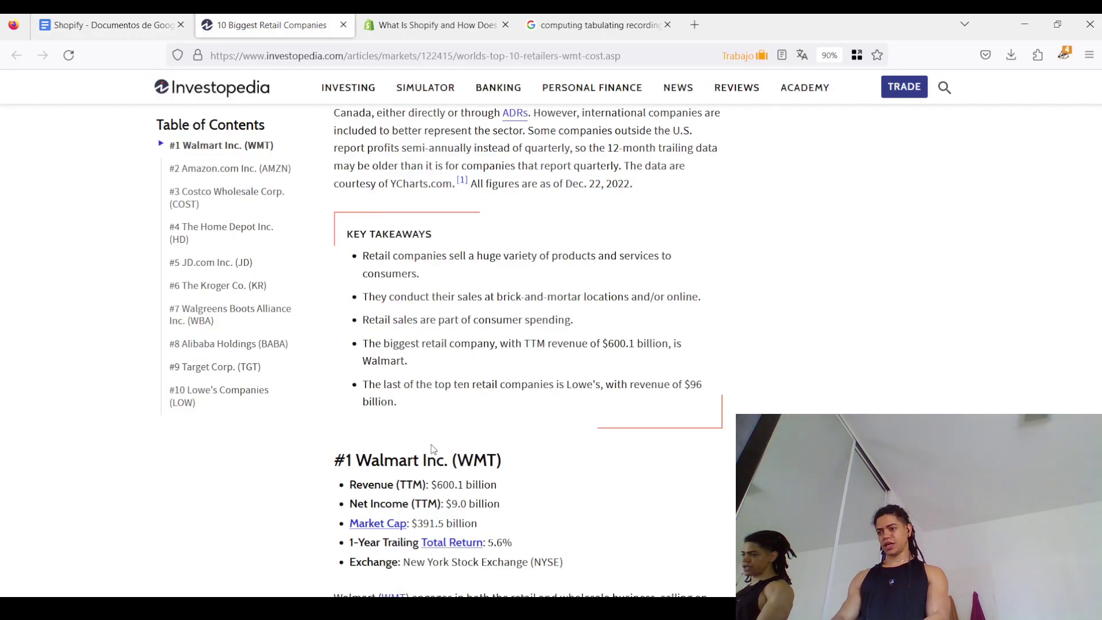
key(ctrl+shift+Tab)
text(at )
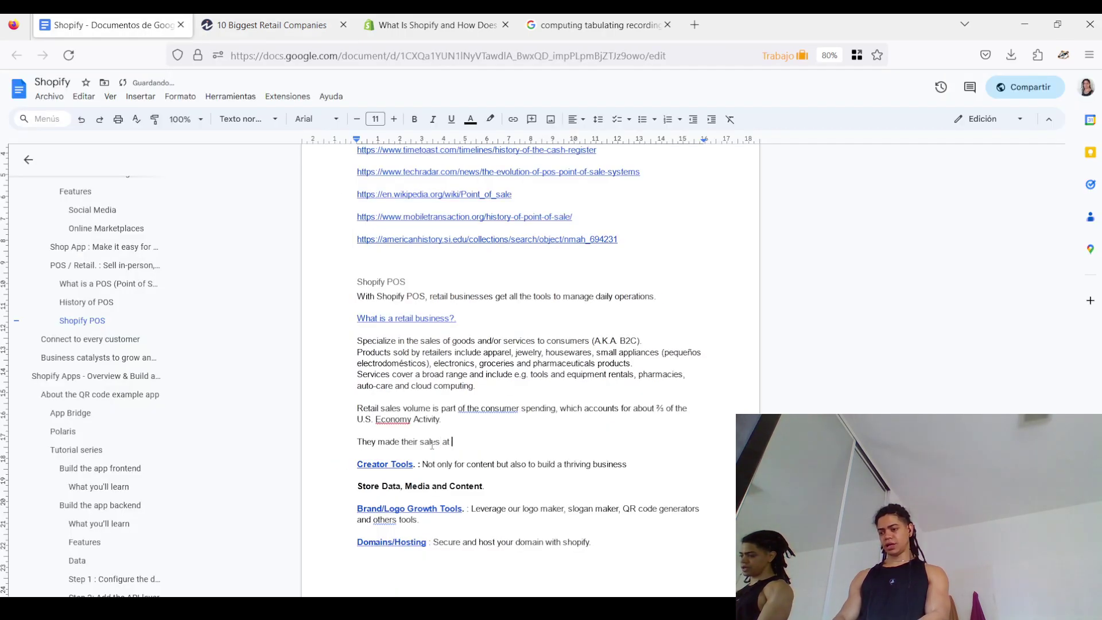
text(brick-)
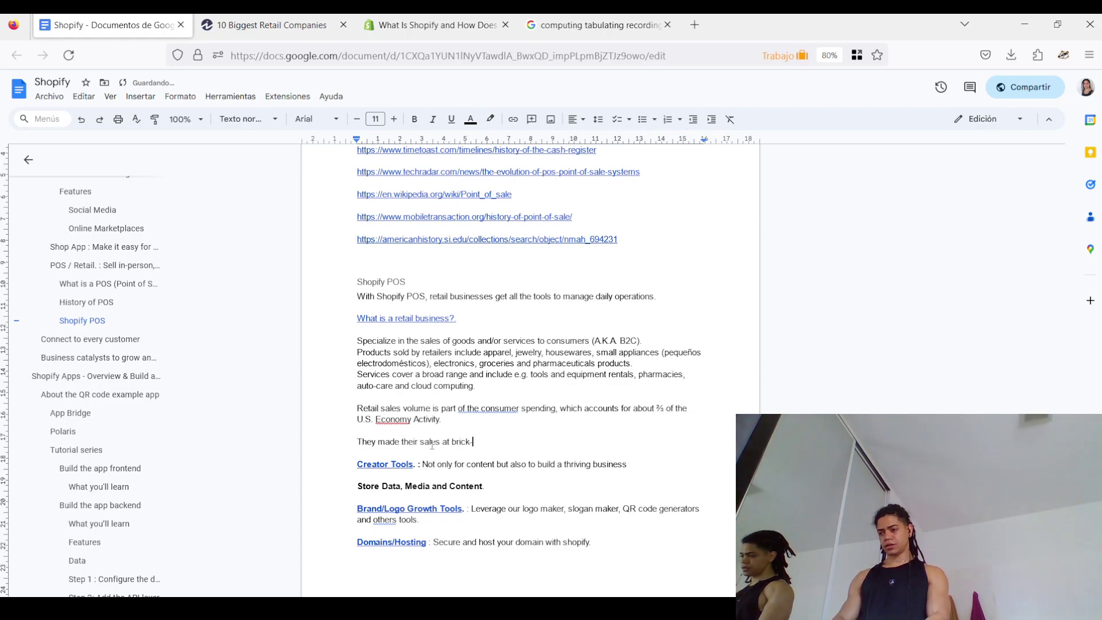
text(mortar locations)
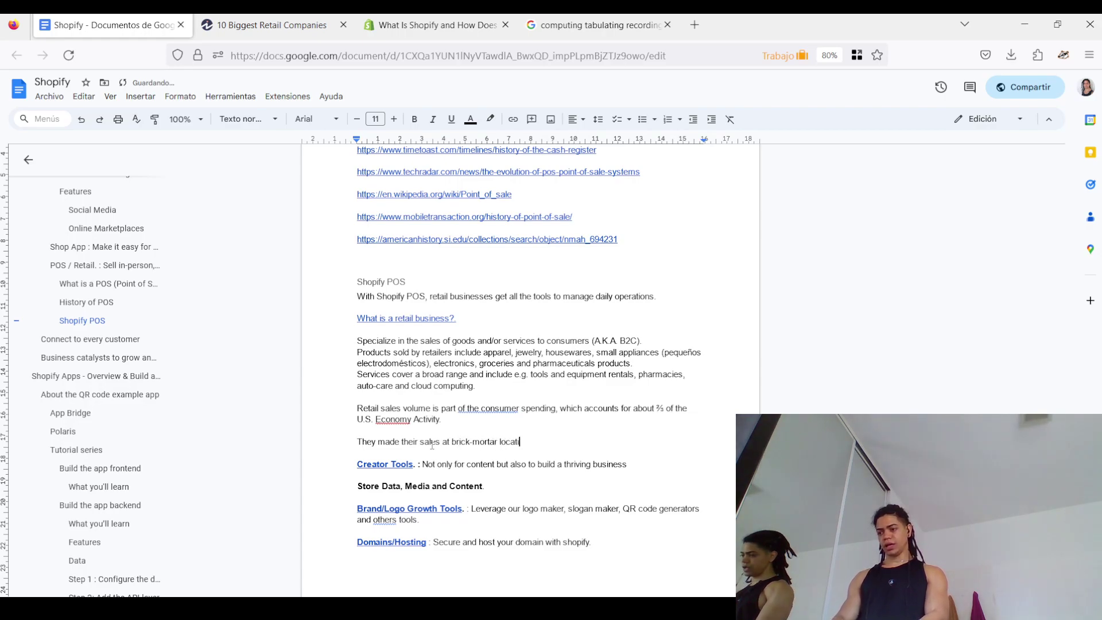
Finish the sentence with 'and/or online.', rechecking the article's takeaways
key(ctrl+Tab)
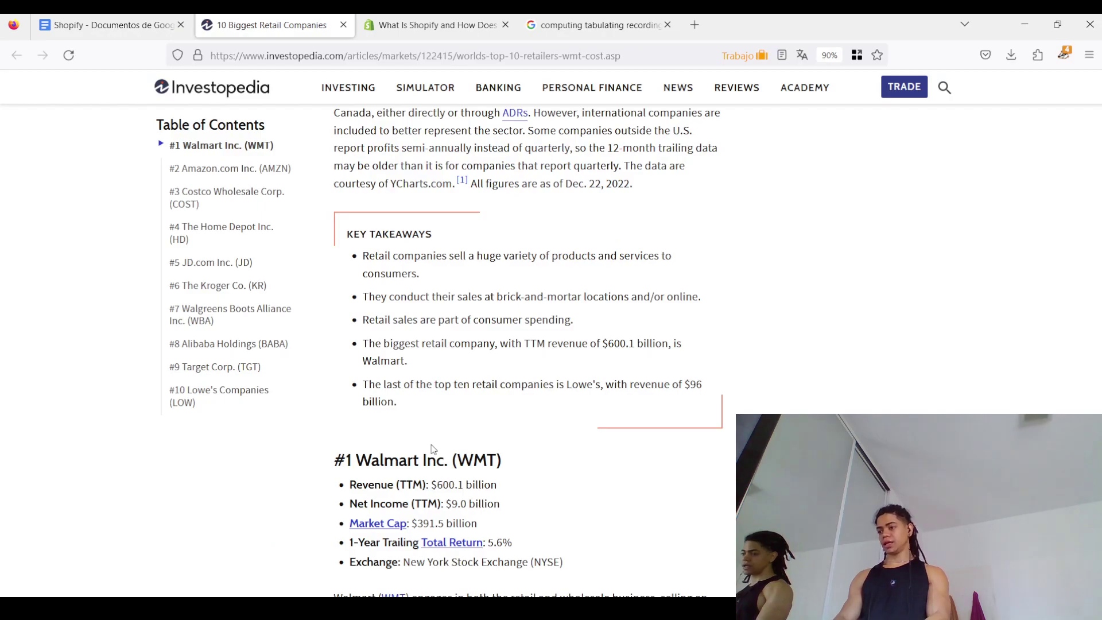
key(ctrl+shift+Tab)
text(and-)
key(BackSpace)
text(?)
key(BackSpace)
text(/or online)
key(ctrl+Tab)
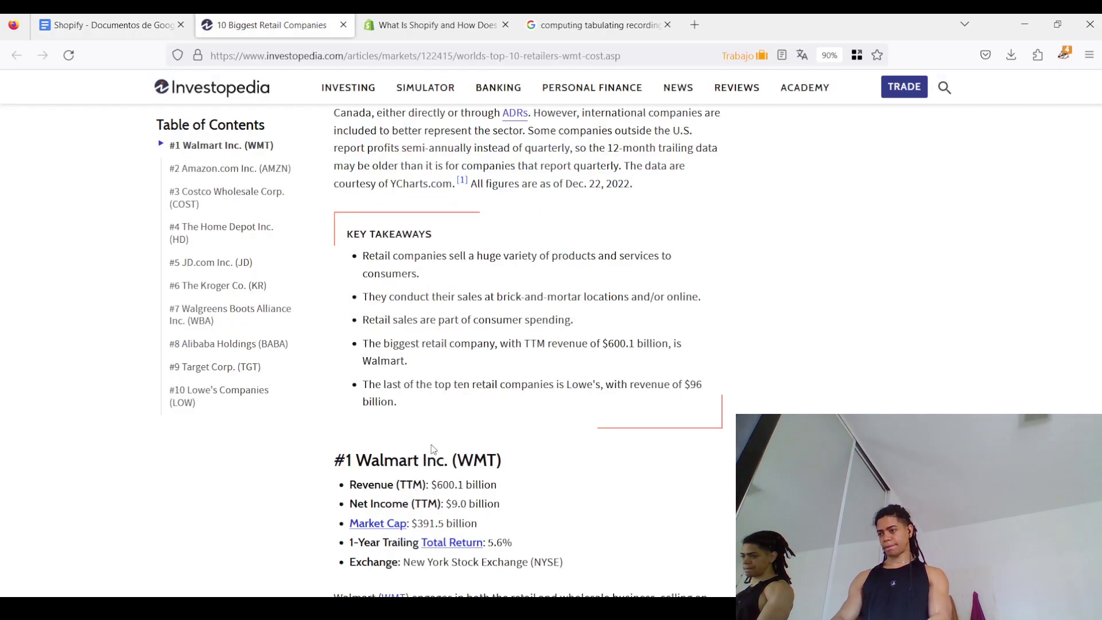
key(ctrl+shift+Tab)
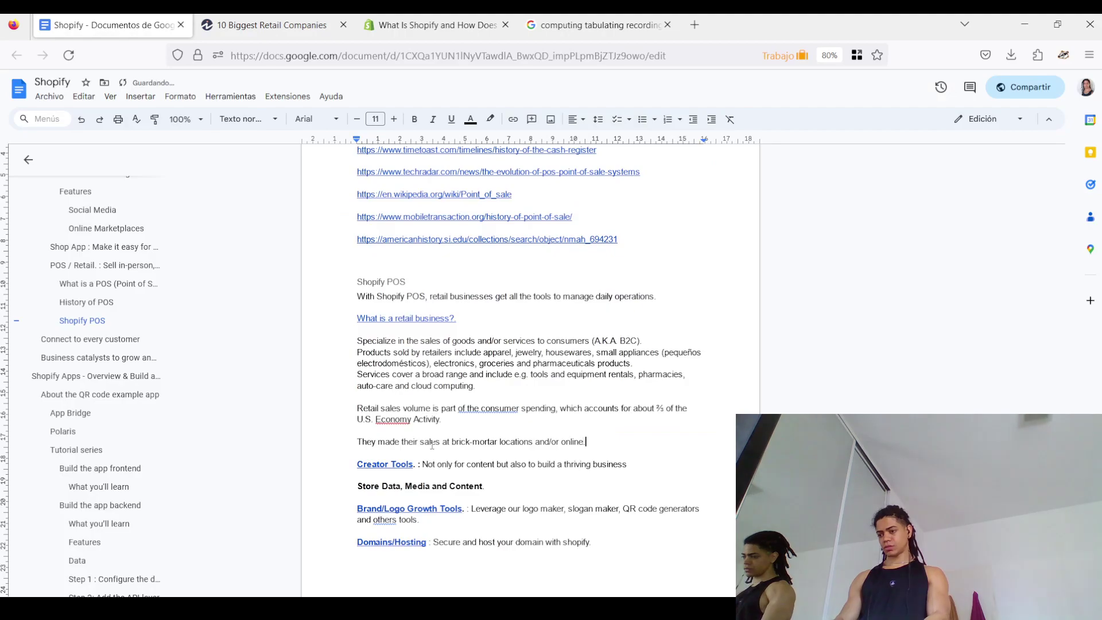
text(.)
key(ctrl+Tab)
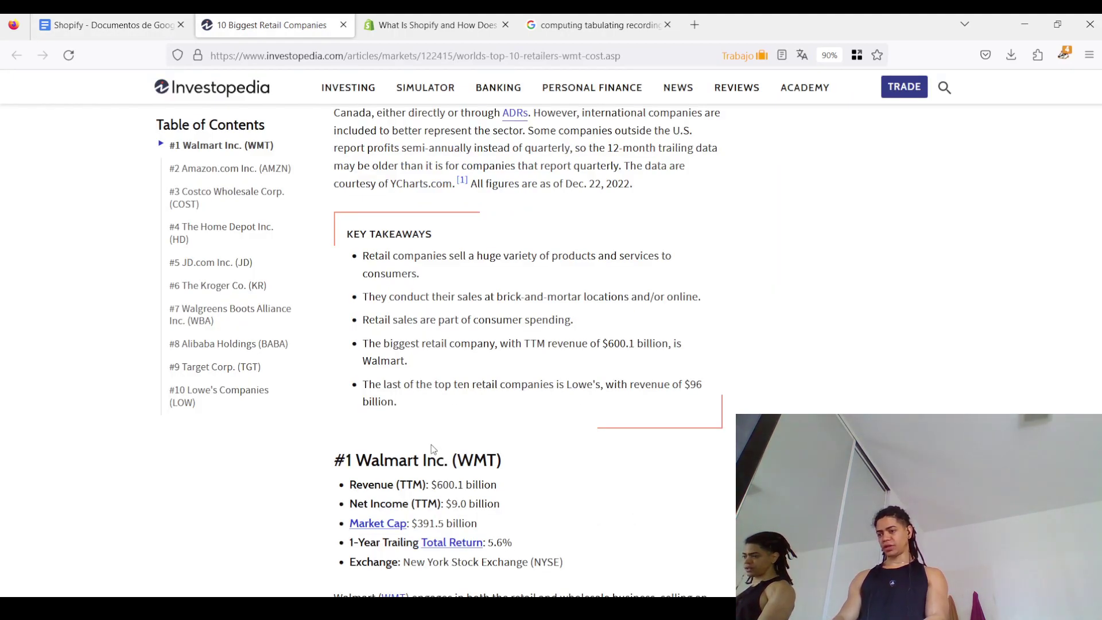
Write the new notes line "The biggest retail company, with TTM", checking the Investopedia article between phrases
key(ctrl+shift+Tab)
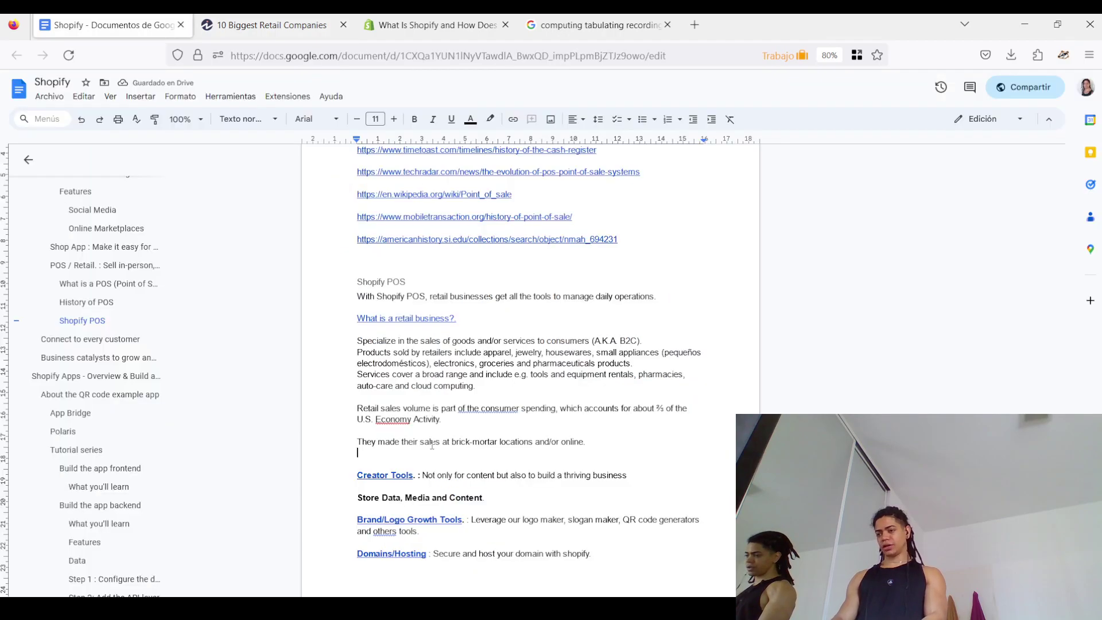
key(Return)
text(The bi)
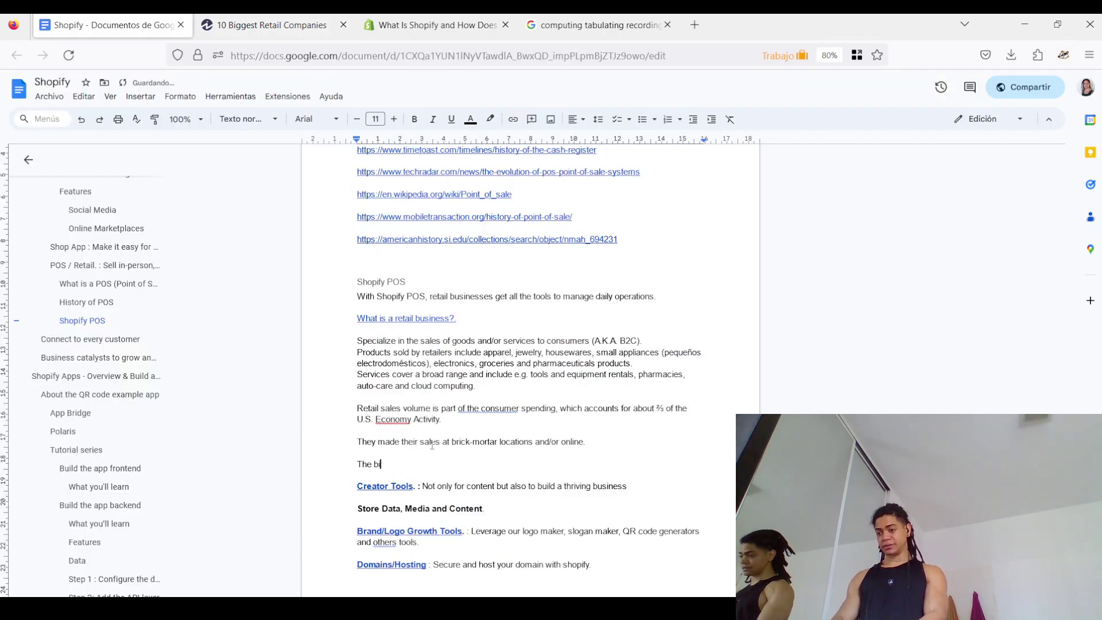
text(ggest)
key(ctrl+Tab)
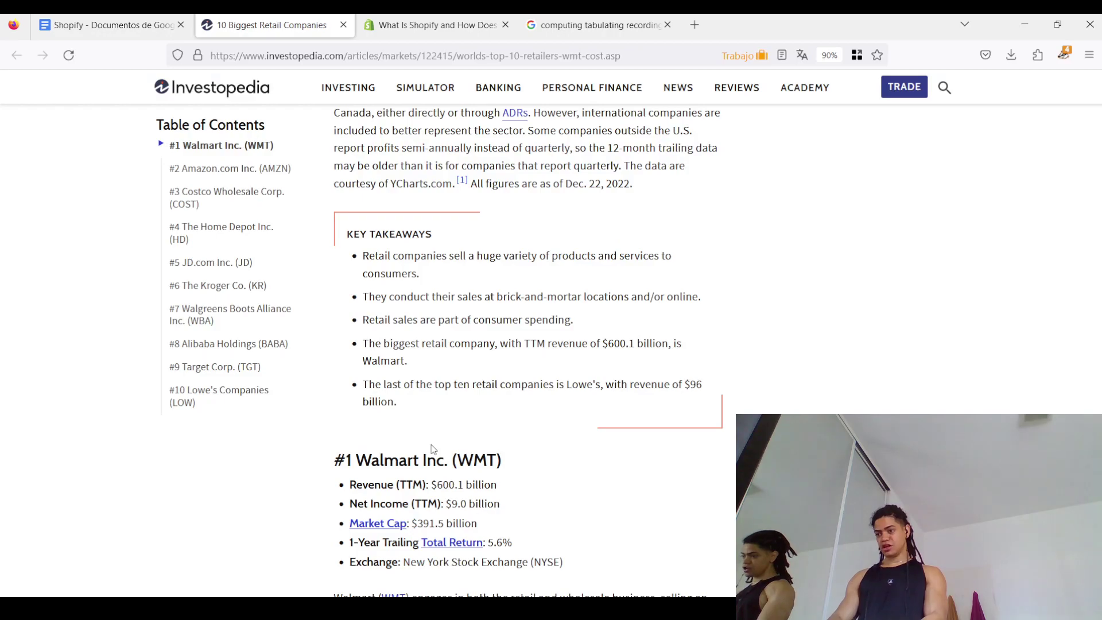
key(ctrl+shift+Tab)
text(ret)
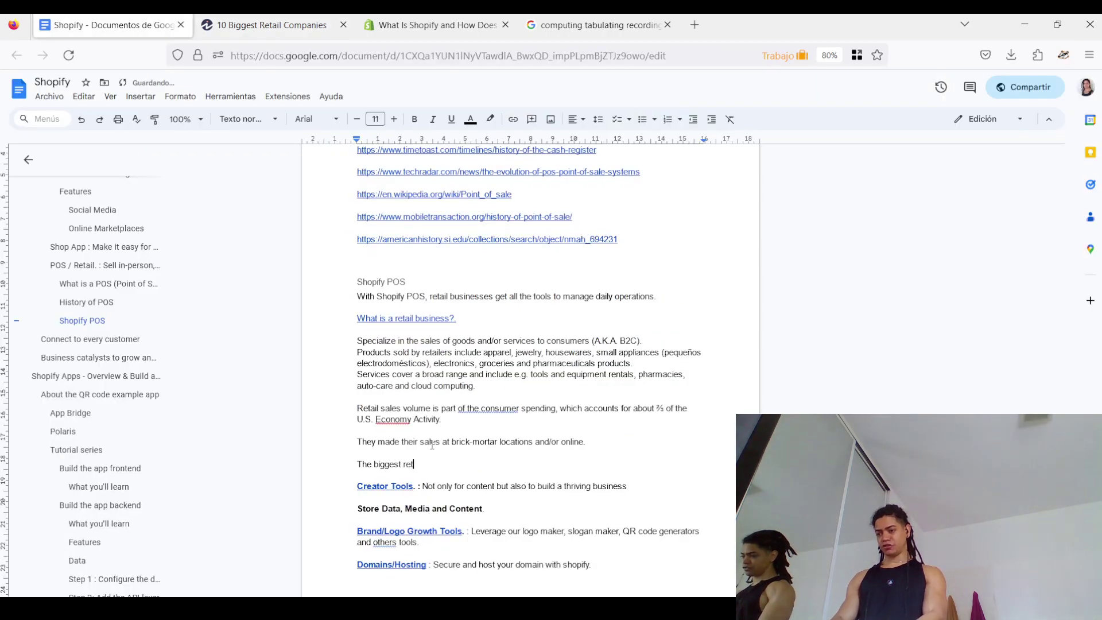
text(ail company)
key(ctrl+Tab)
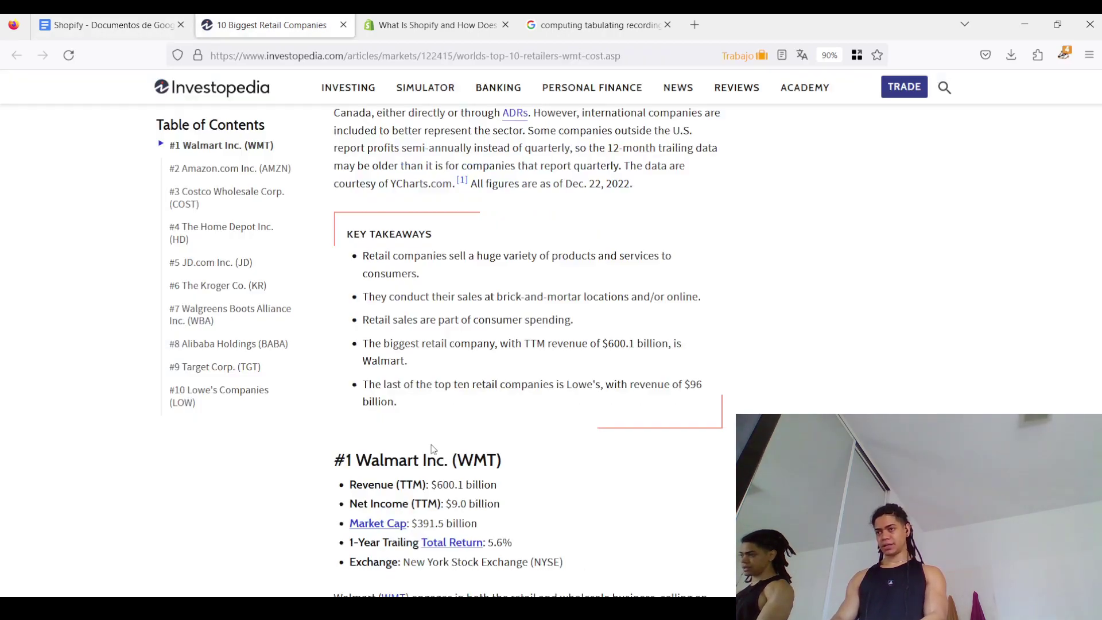
key(ctrl+shift+Tab)
text(, )
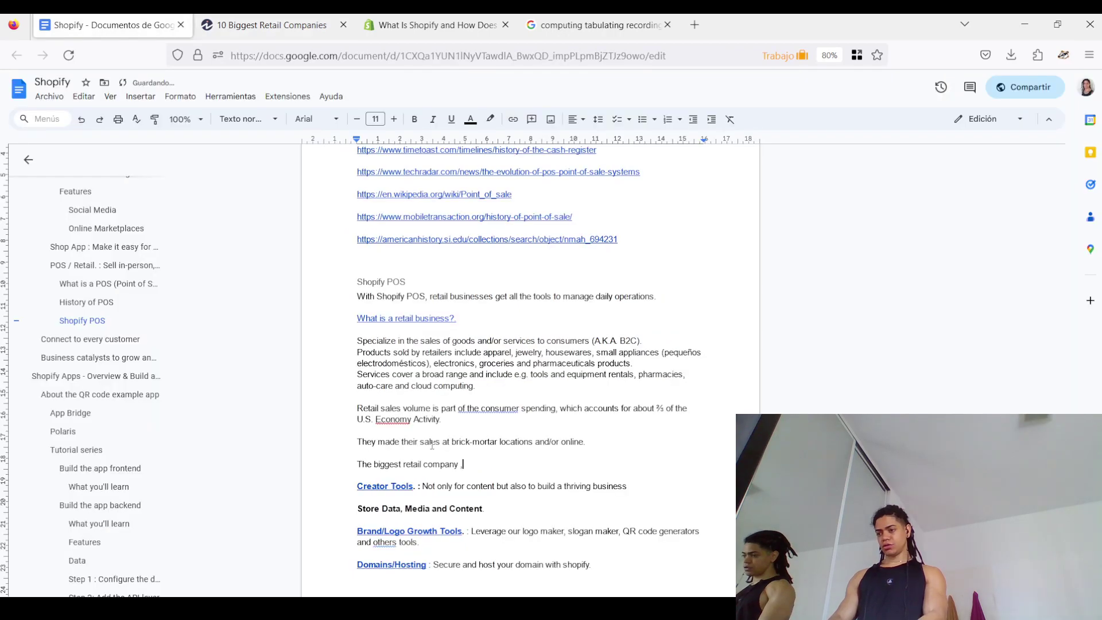
text(with TTM)
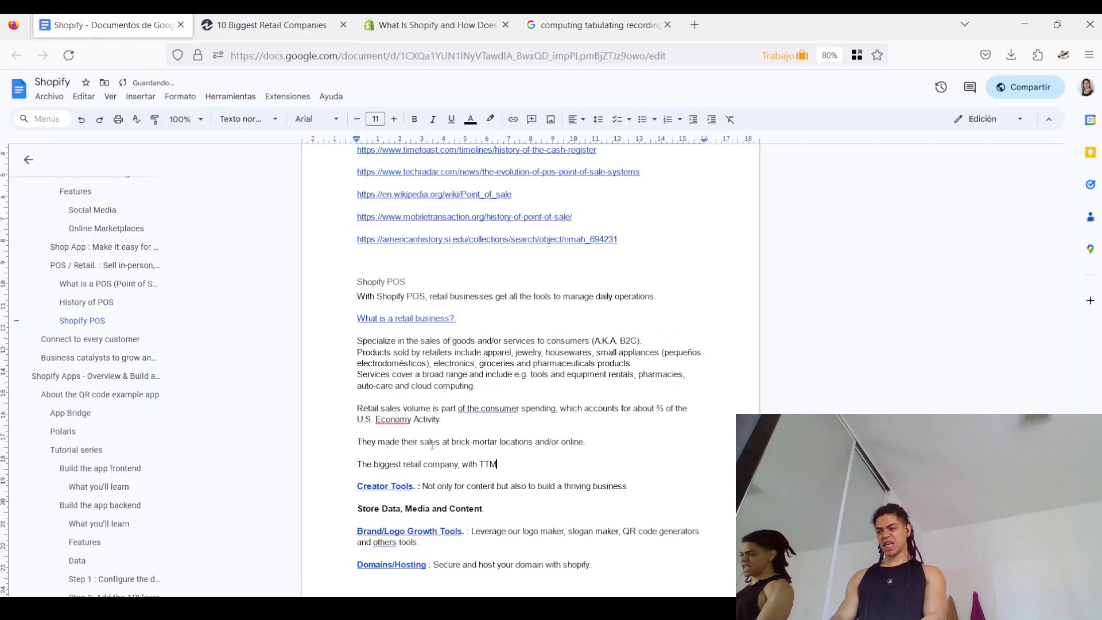
key(ctrl+Tab)
Scroll the Investopedia article to the paragraph explaining TTM
scroll(619, 426, up, 8)
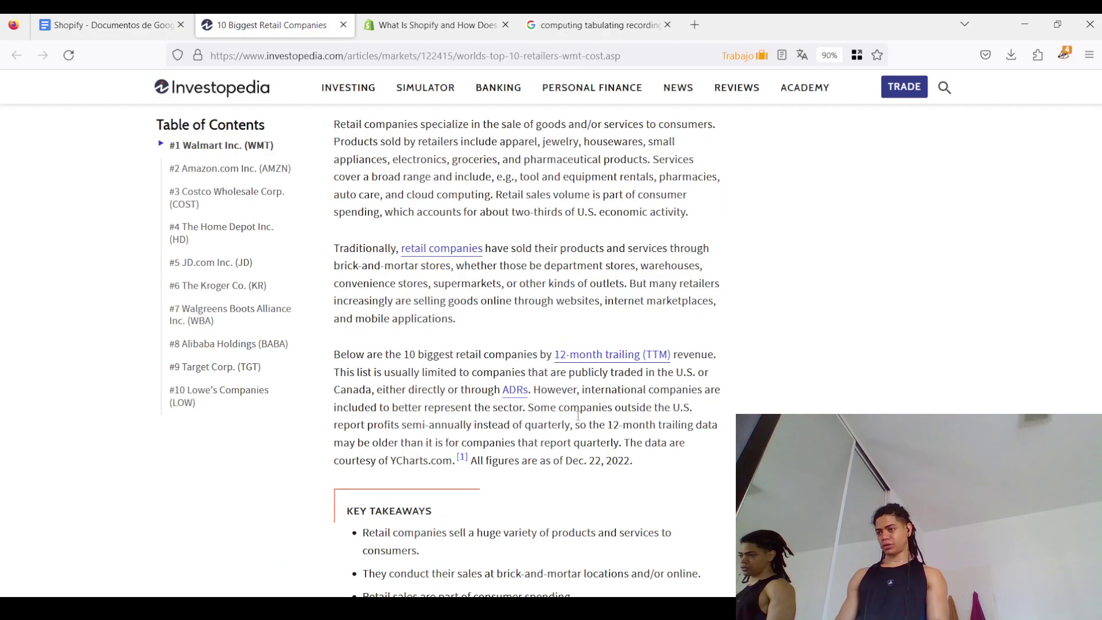
scroll(580, 448, down, 2)
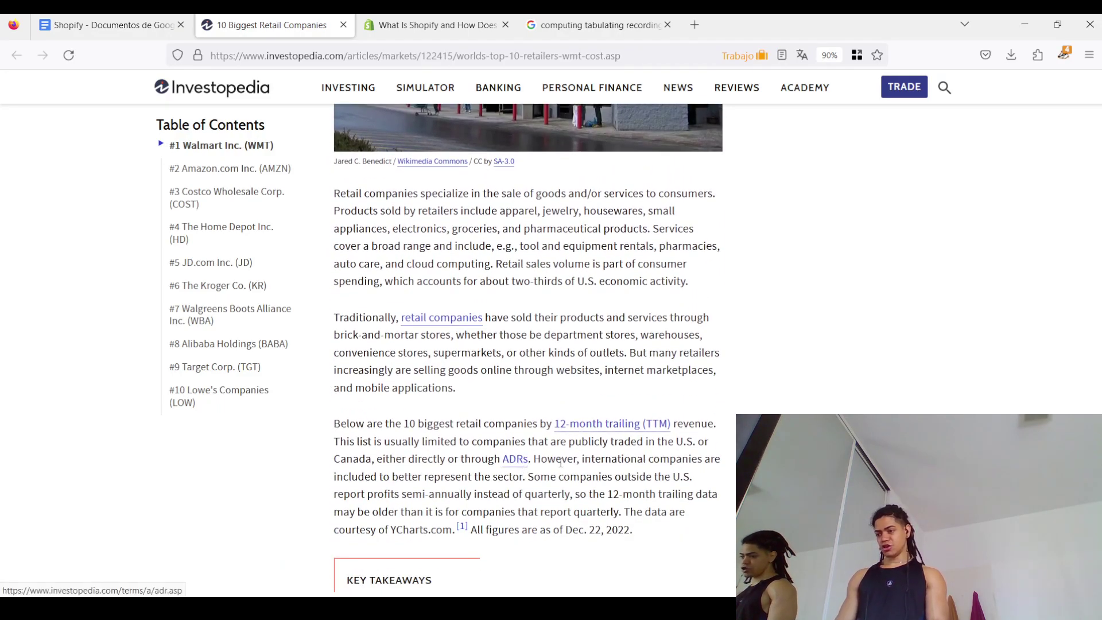
scroll(576, 456, down, 3)
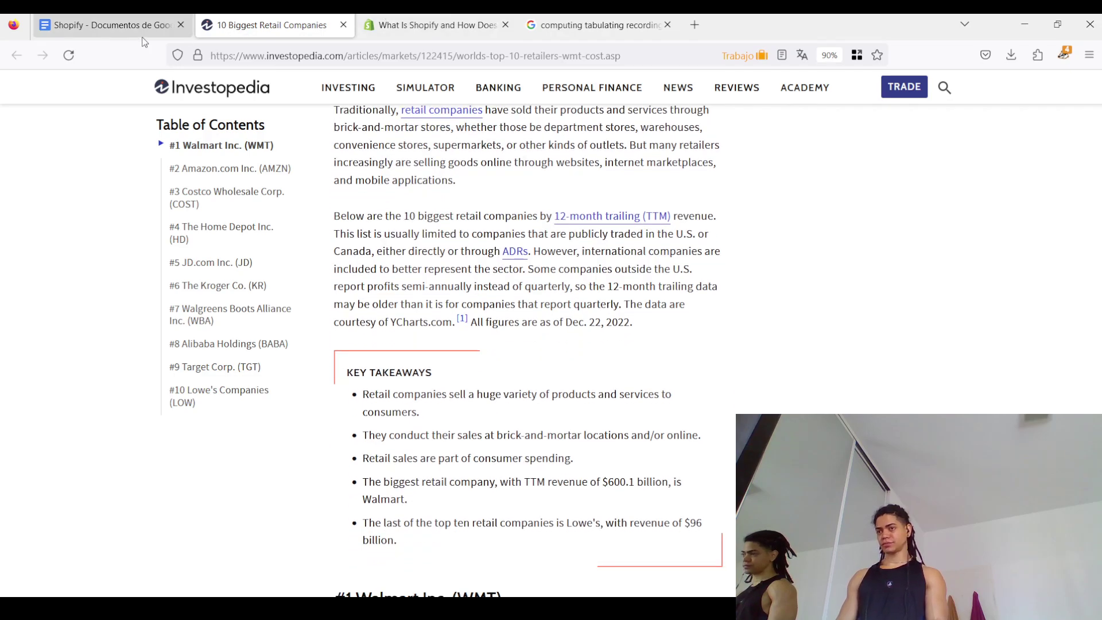
Back in the Shopify notes, extend the TTM line with "(12 Month"
click(109, 24)
click(508, 468)
text(()
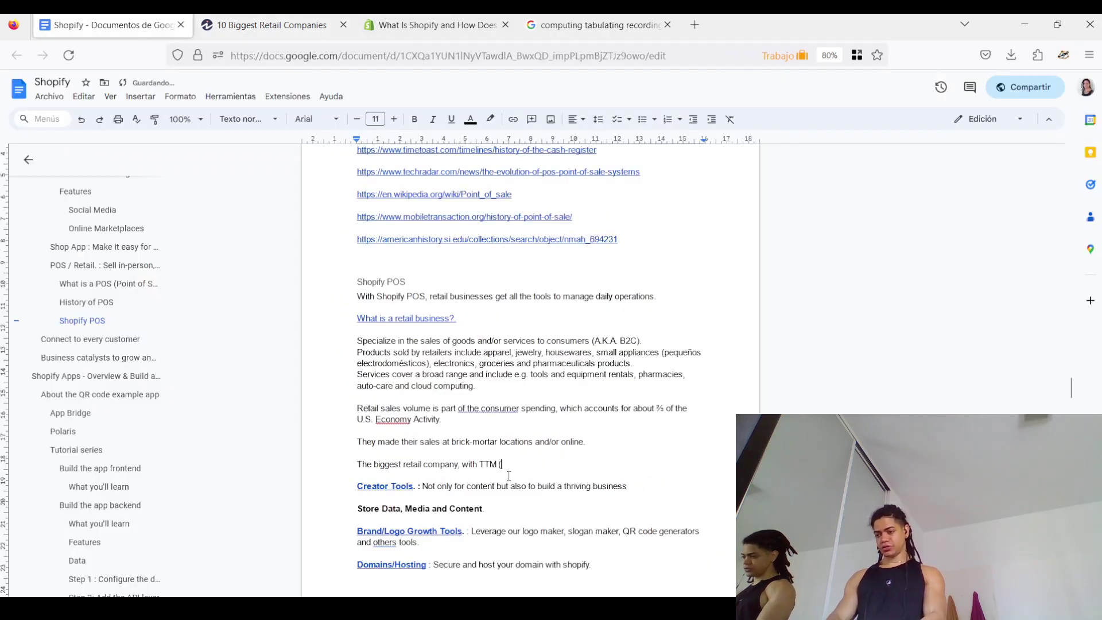
text(12 Month)
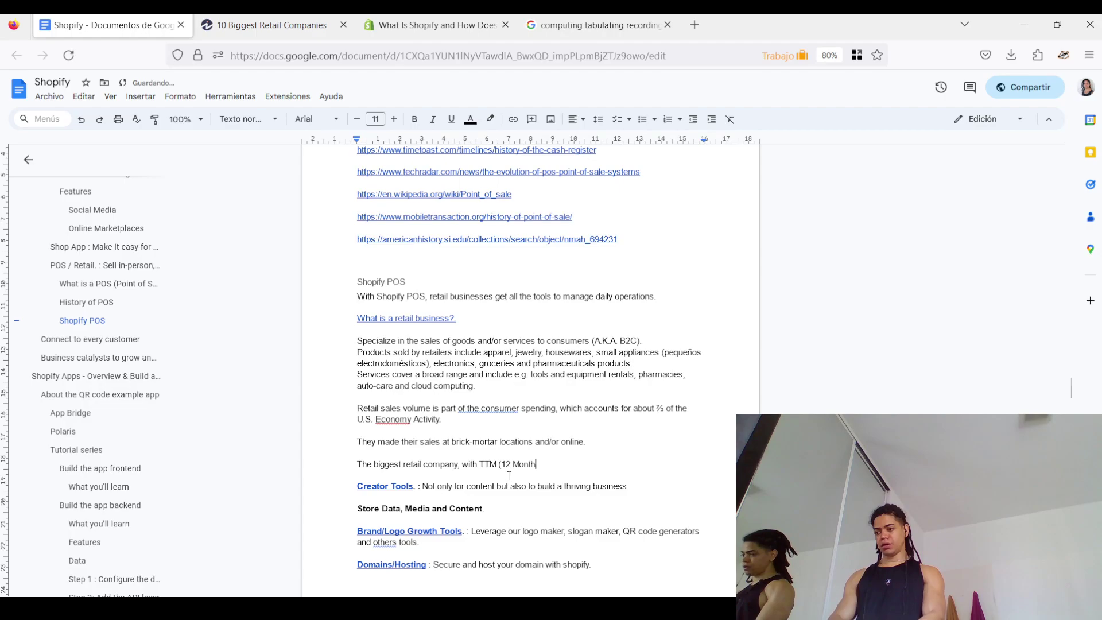
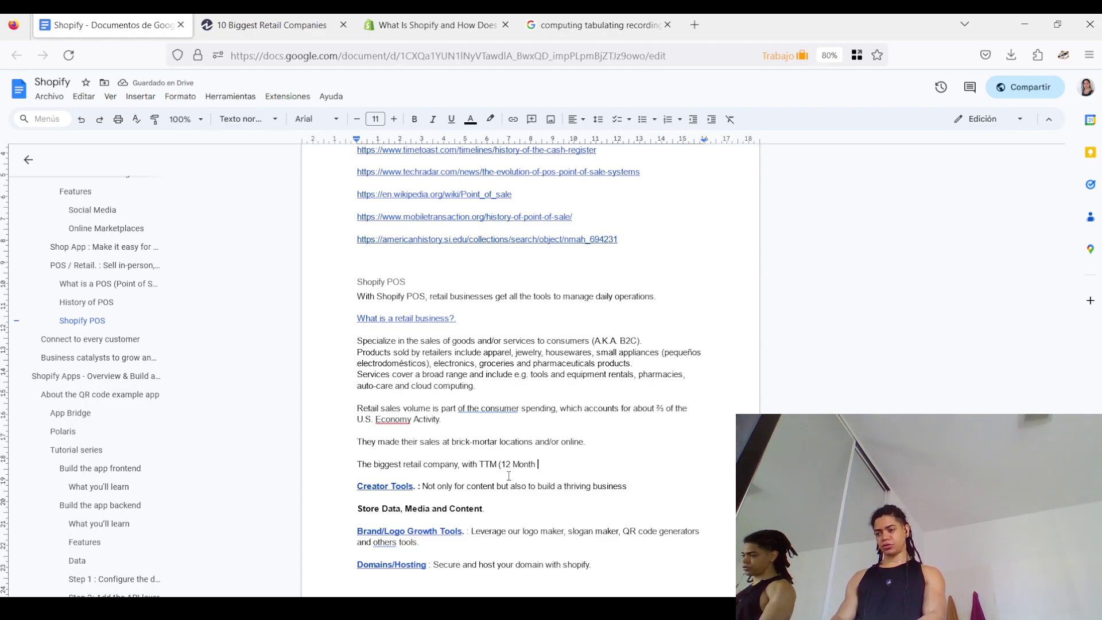
Trim the unfinished note back to 'TTM (12' and bring up the 10 Biggest Retail Companies article
key(BackSpace)
key(BackSpace)
key(BackSpace)
key(BackSpace)
key(BackSpace)
key(BackSpace)
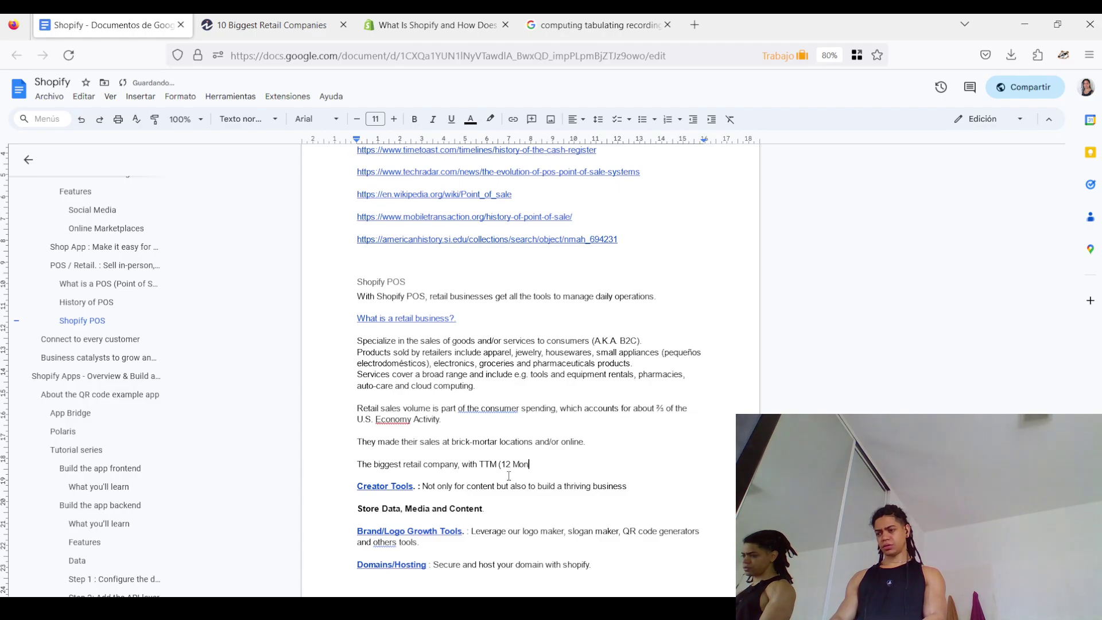
key(ctrl+Tab)
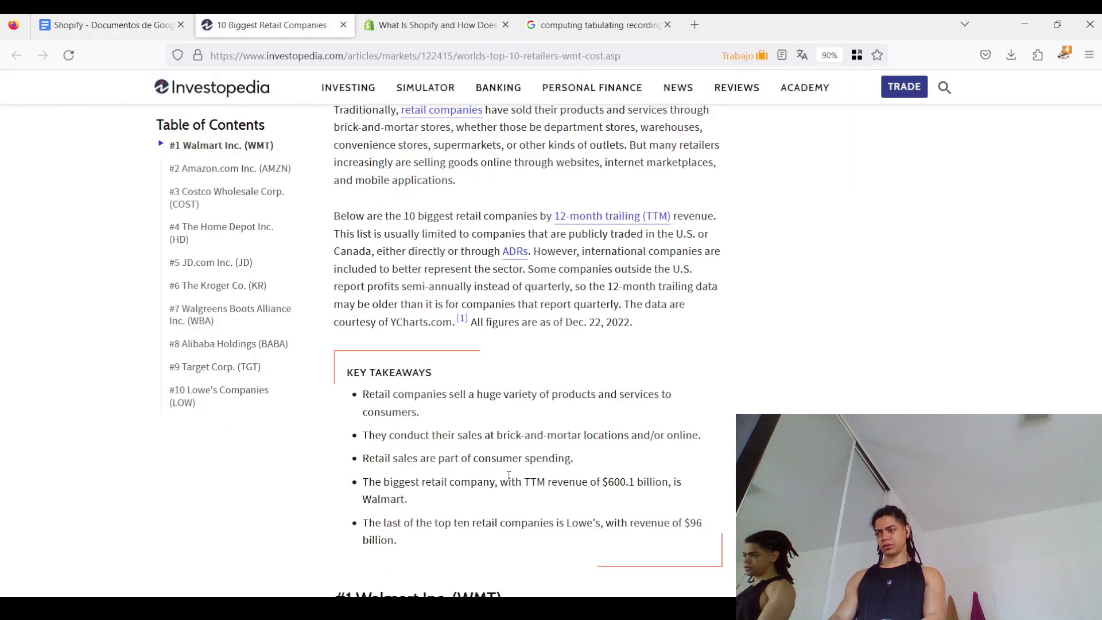
key(ctrl+shift+Tab)
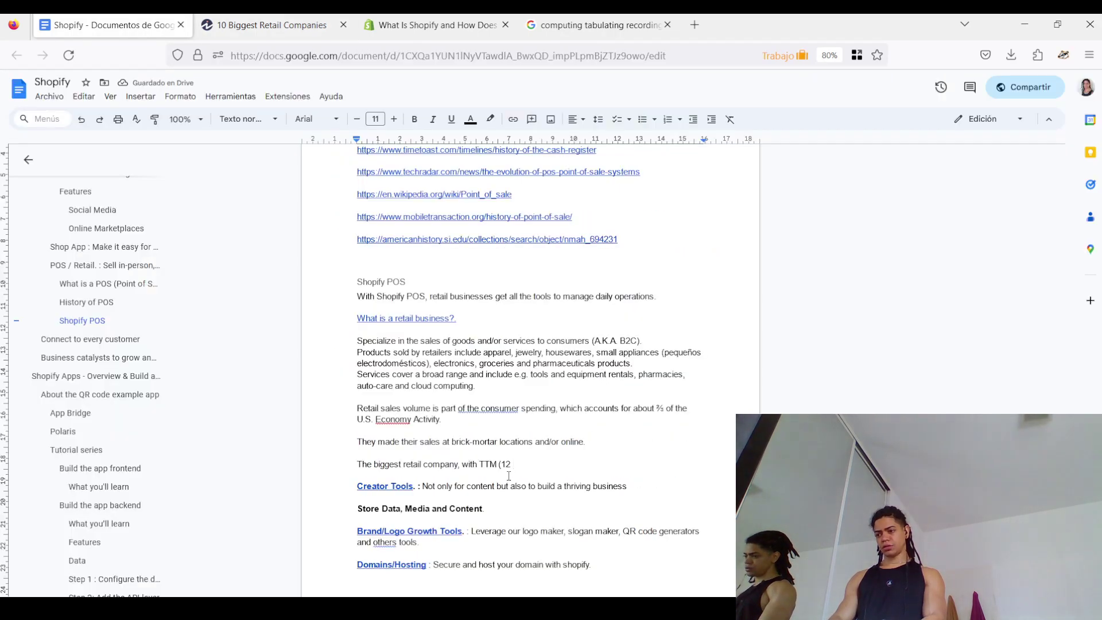
key(ctrl+Tab)
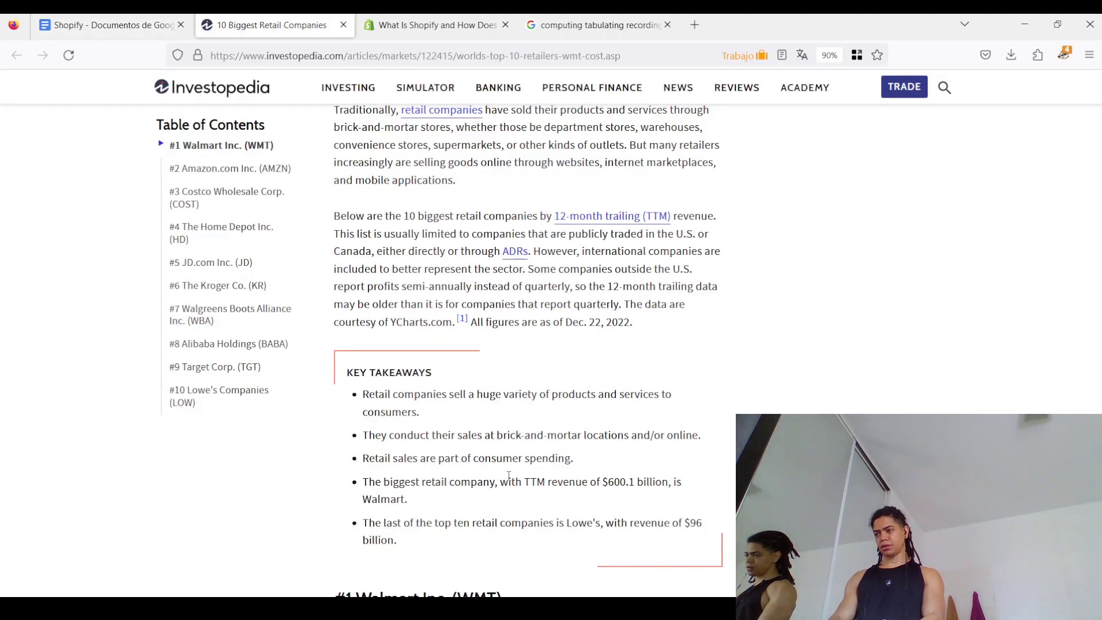
Read Investopedia's Trailing 12 Months (TTM) definition article
click(610, 221)
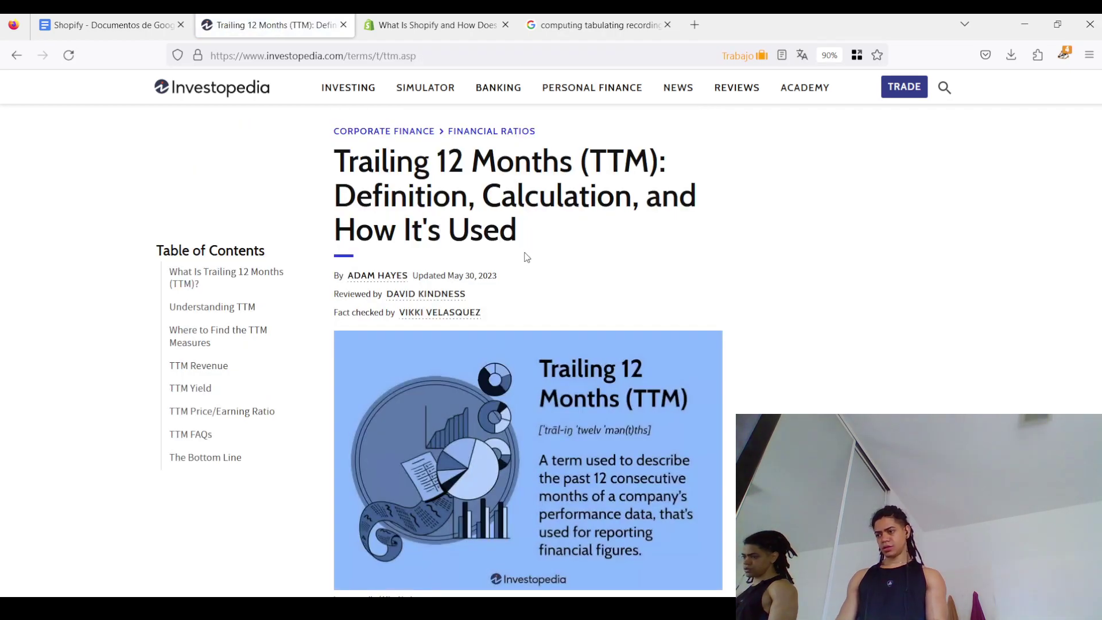
scroll(527, 257, down, 5)
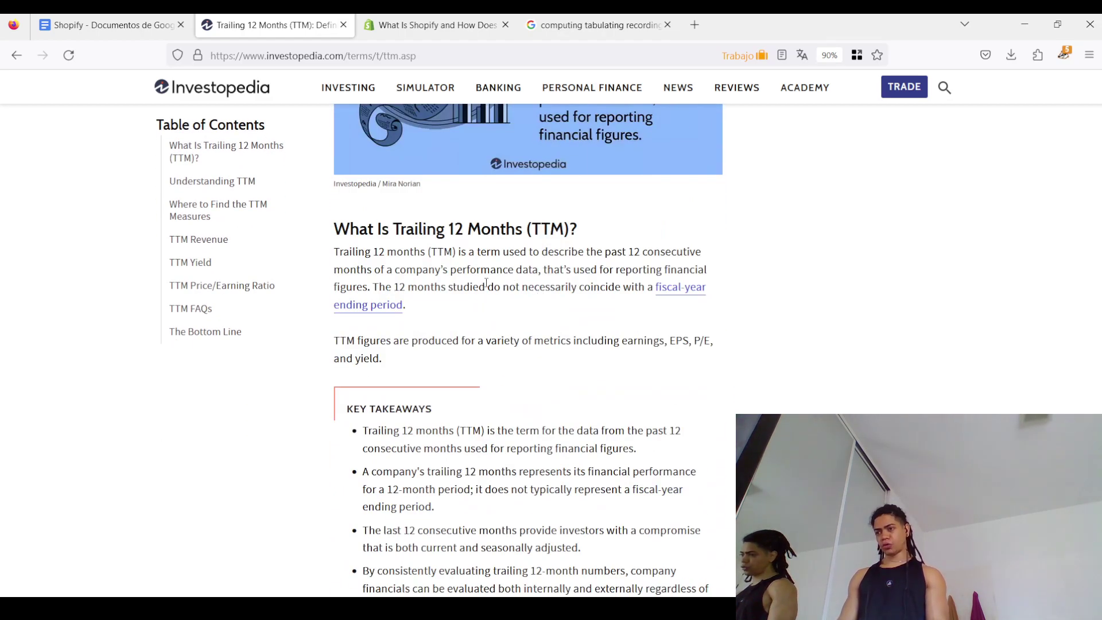
scroll(486, 282, up, 7)
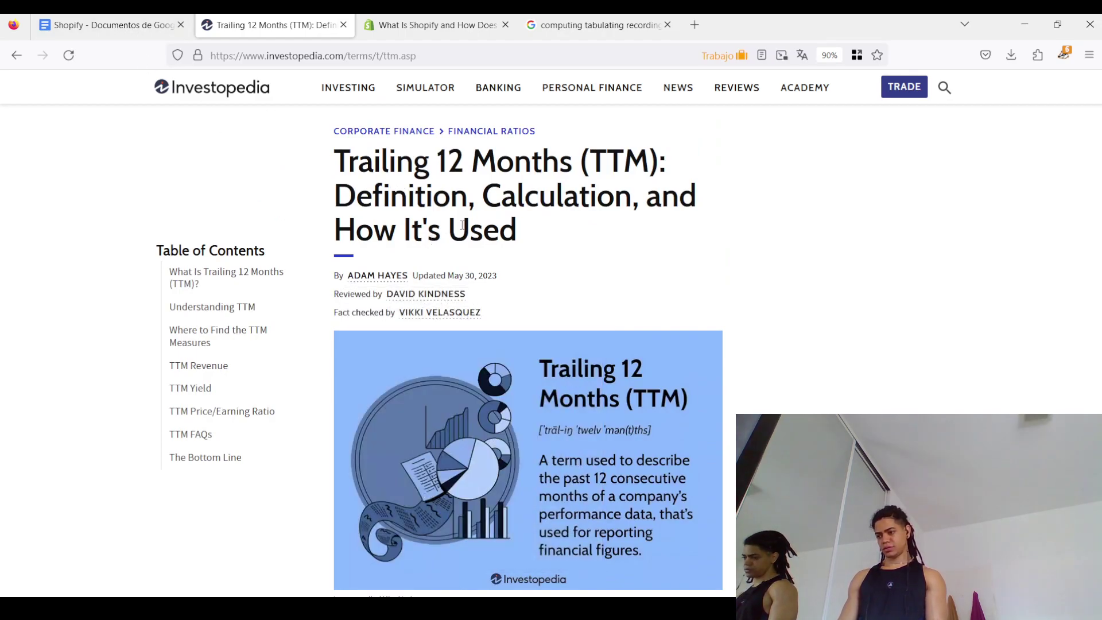
key(alt+Left)
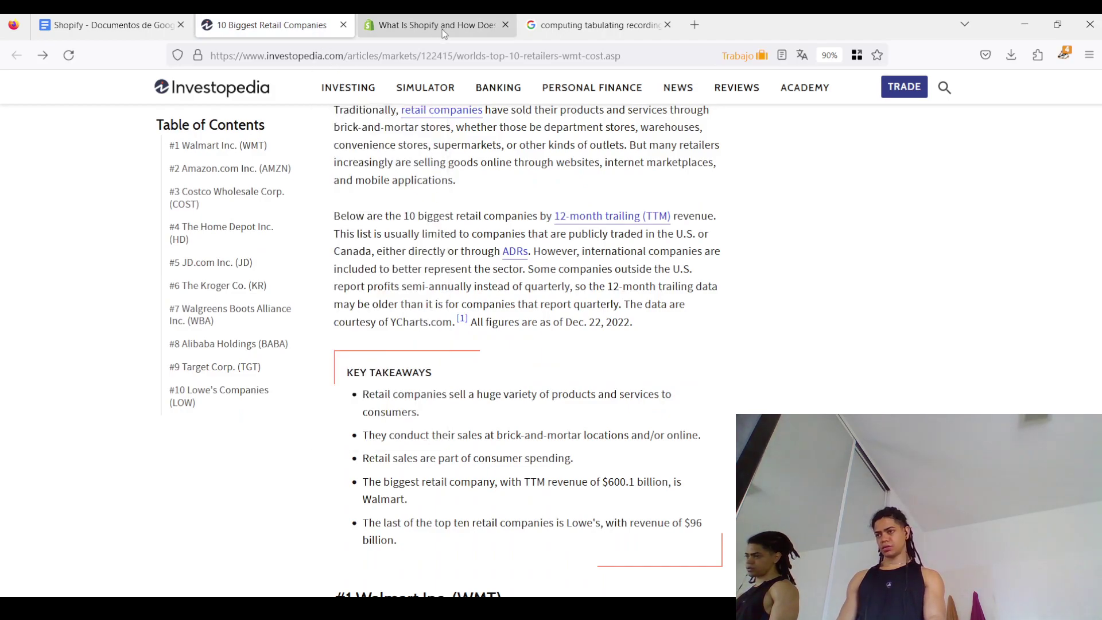
key(alt+Right)
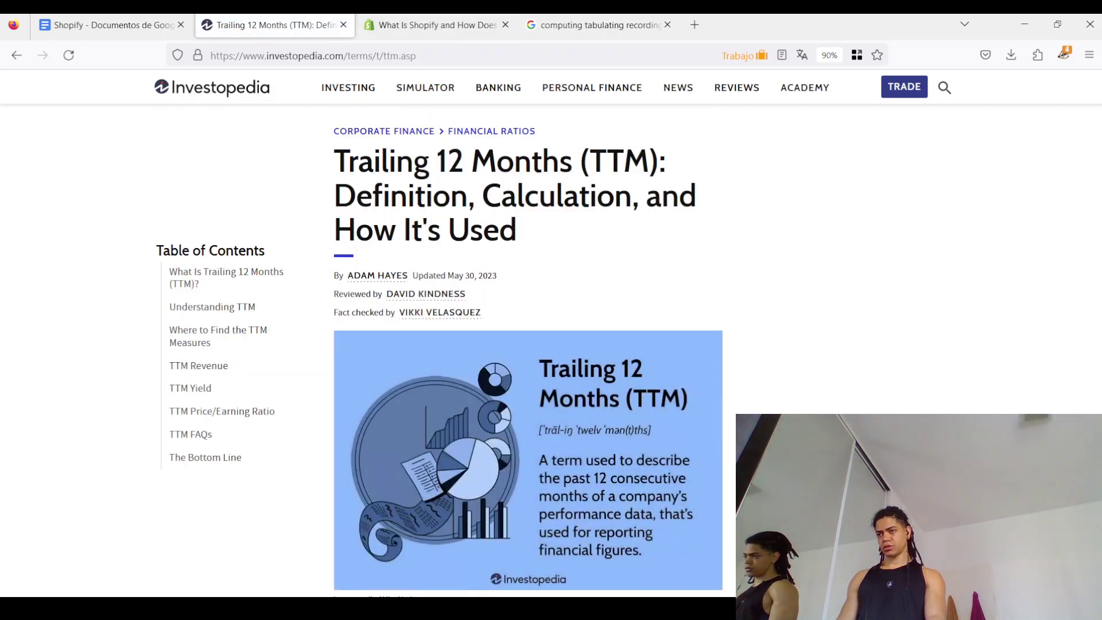
In the Shopify notes, replace '12' after 'TTM (' with 'Trailing Tw'
click(109, 25)
key(BackSpace)
key(BackSpace)
key(BackSpace)
text(Tr)
text(ailing Tw)
Complete the abbreviation as 'Trailing 12 Month) Revenue', then review the TTM and retail articles
key(BackSpace)
key(BackSpace)
text(12 Month)
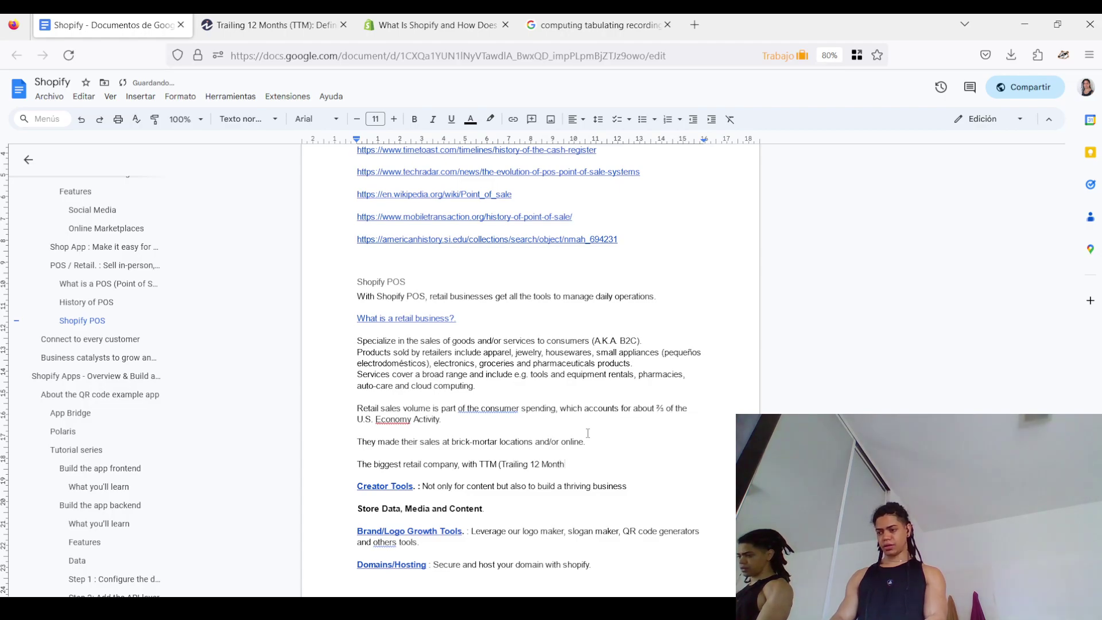
text() Reven)
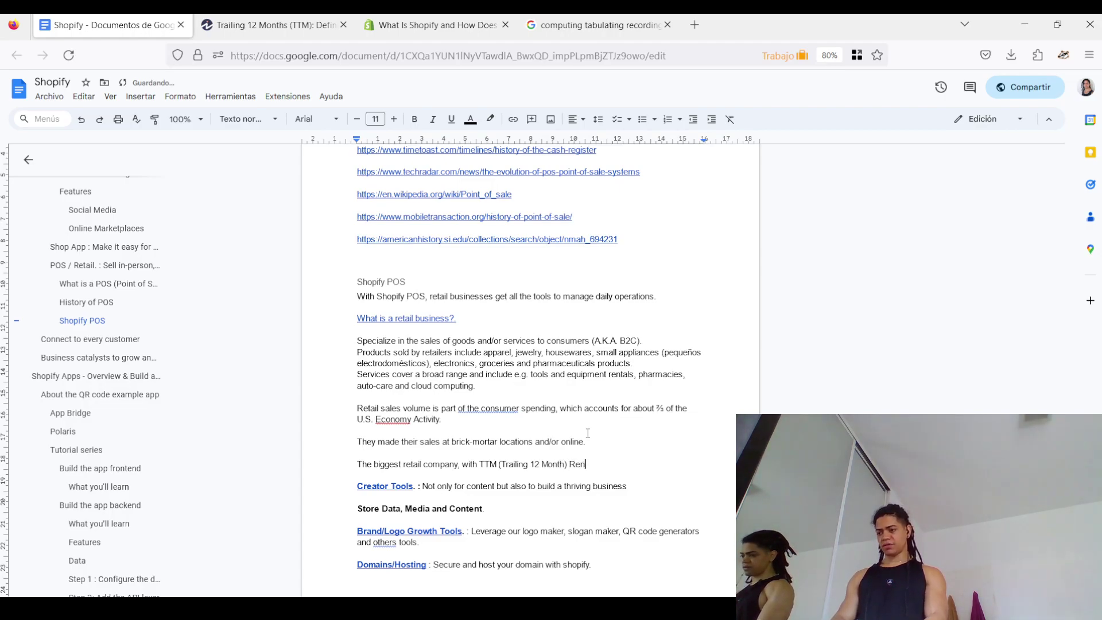
text(ue)
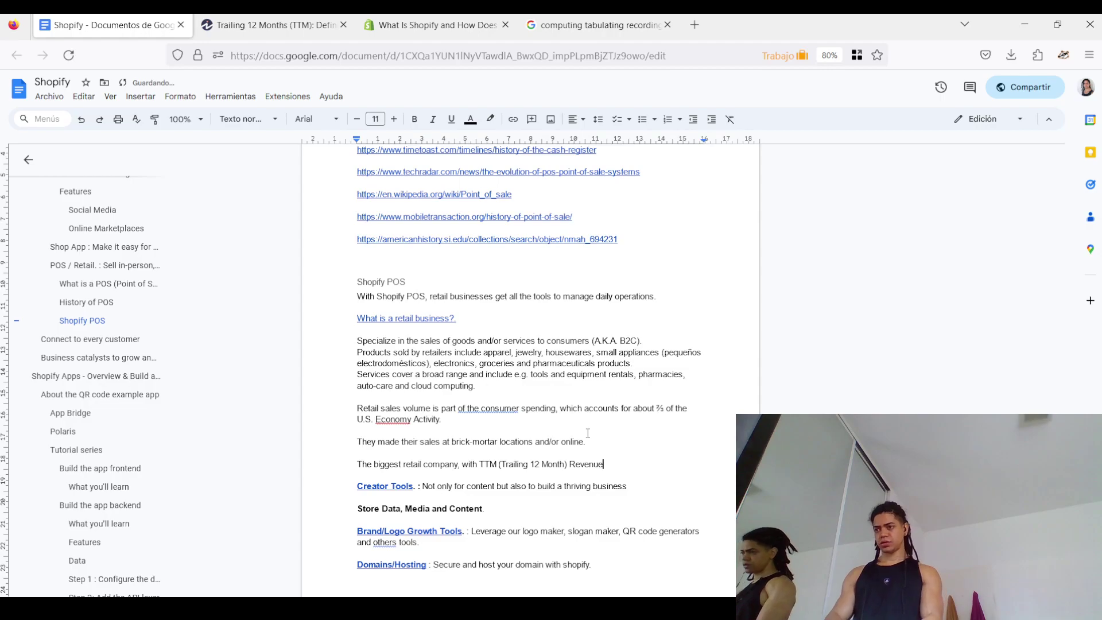
key(ctrl+Tab)
scroll(515, 390, down, 6)
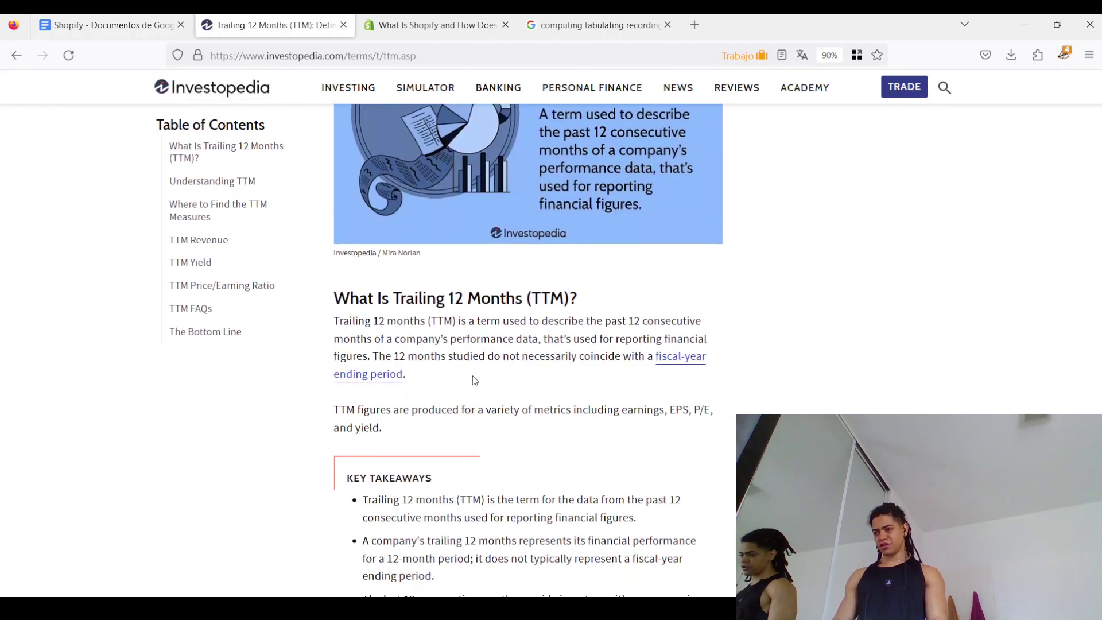
scroll(476, 378, up, 2)
scroll(488, 380, up, 2)
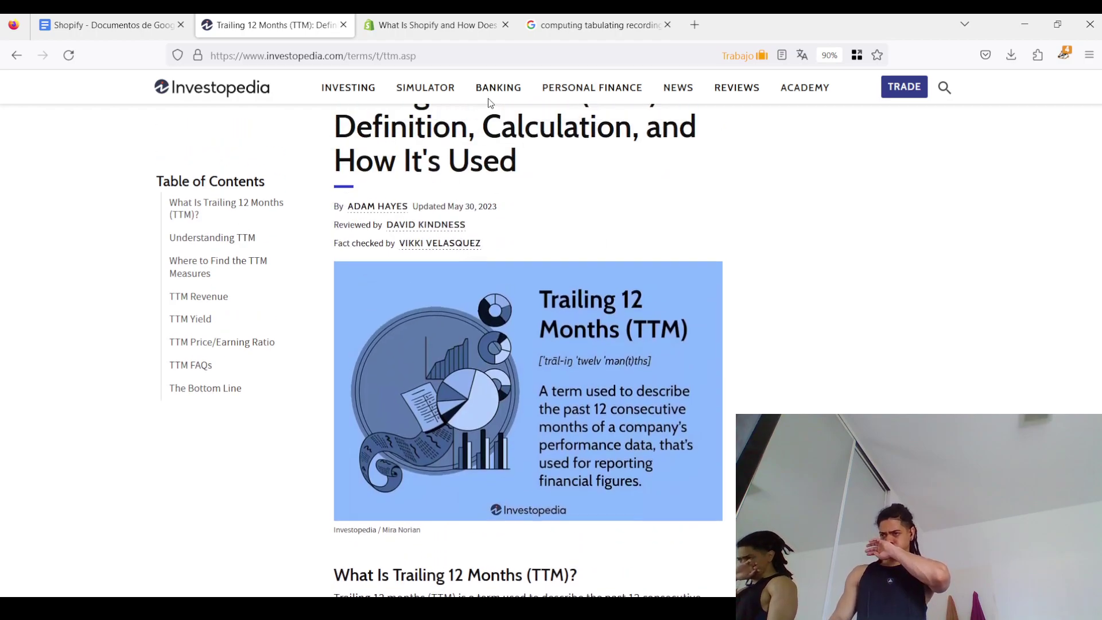
key(alt+Left)
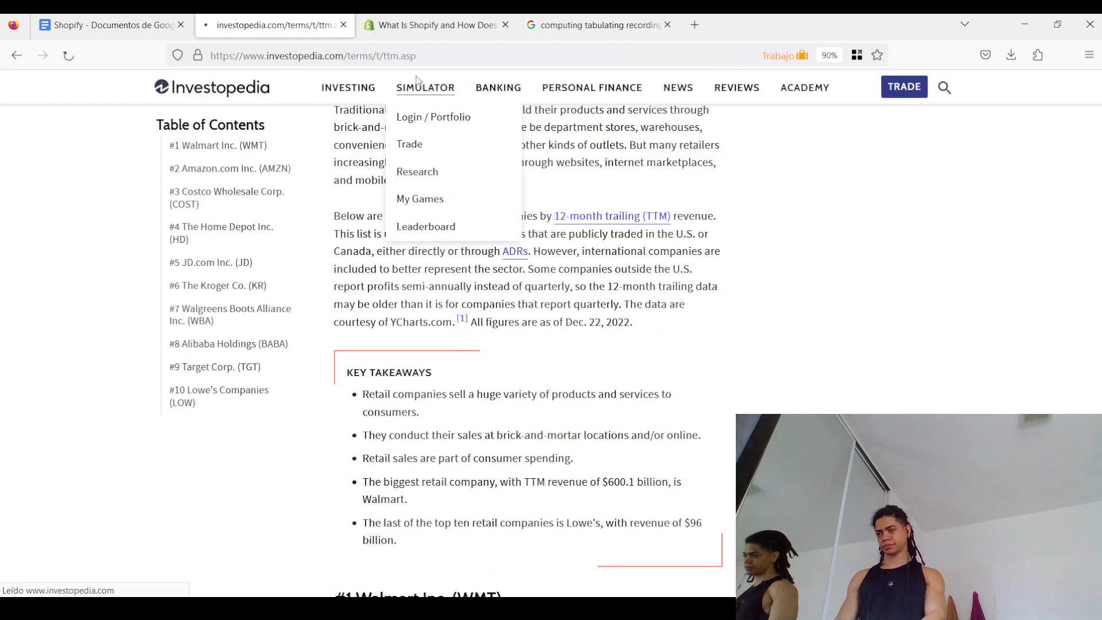
key(alt+Right)
key(ctrl+l)
key(alt+Left)
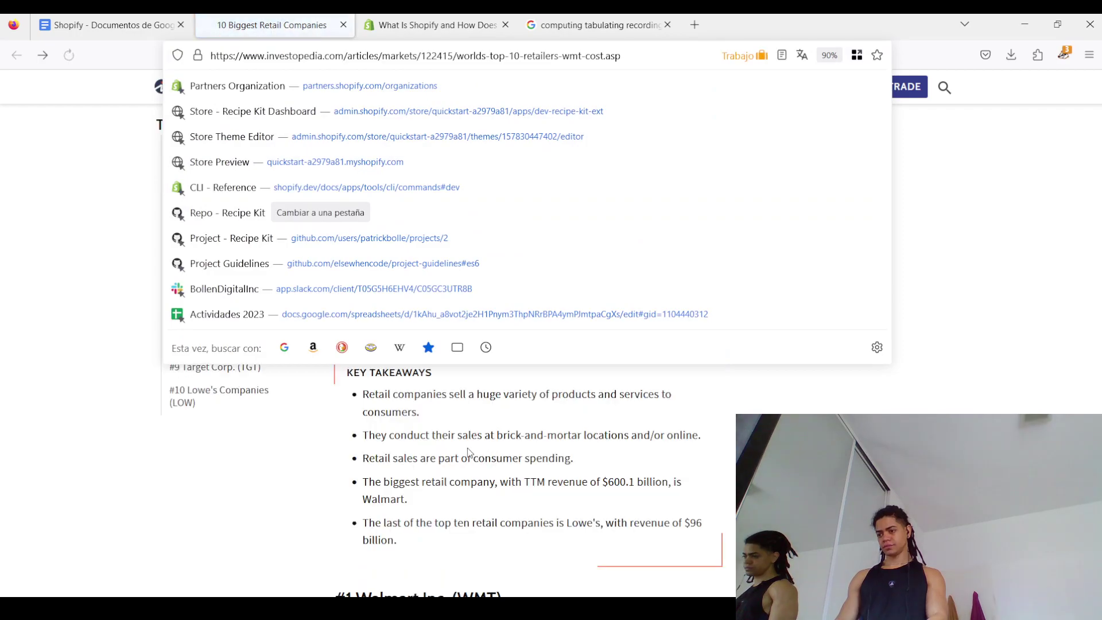
scroll(405, 496, down, 1)
scroll(405, 497, down, 1)
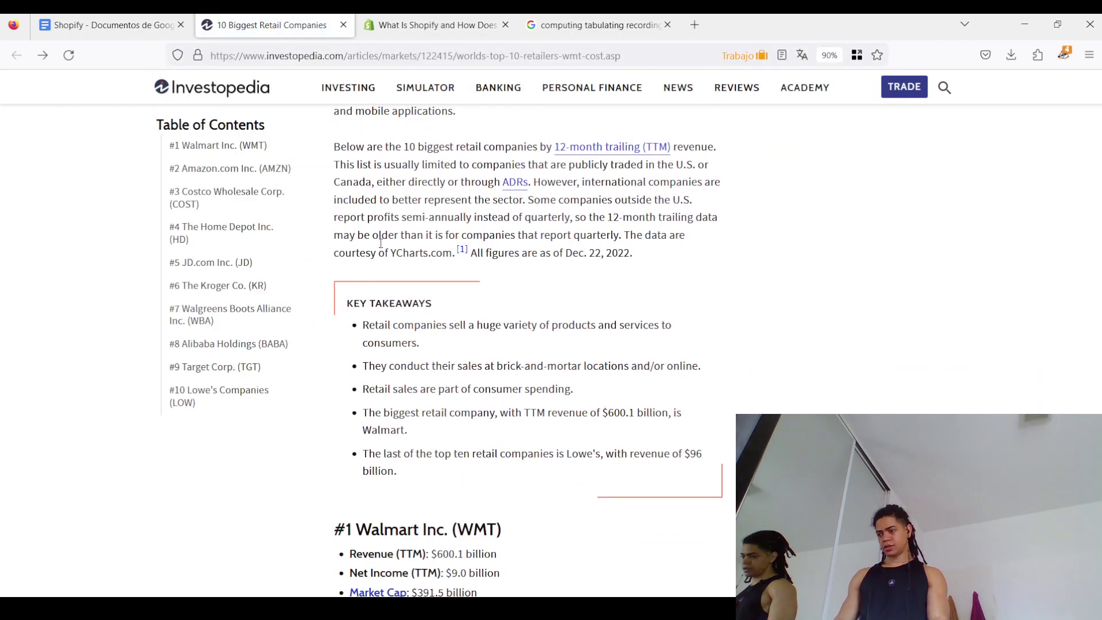
Finish the sentence with 'of 600.1 billion, is walmart.' using the article's figures
click(129, 24)
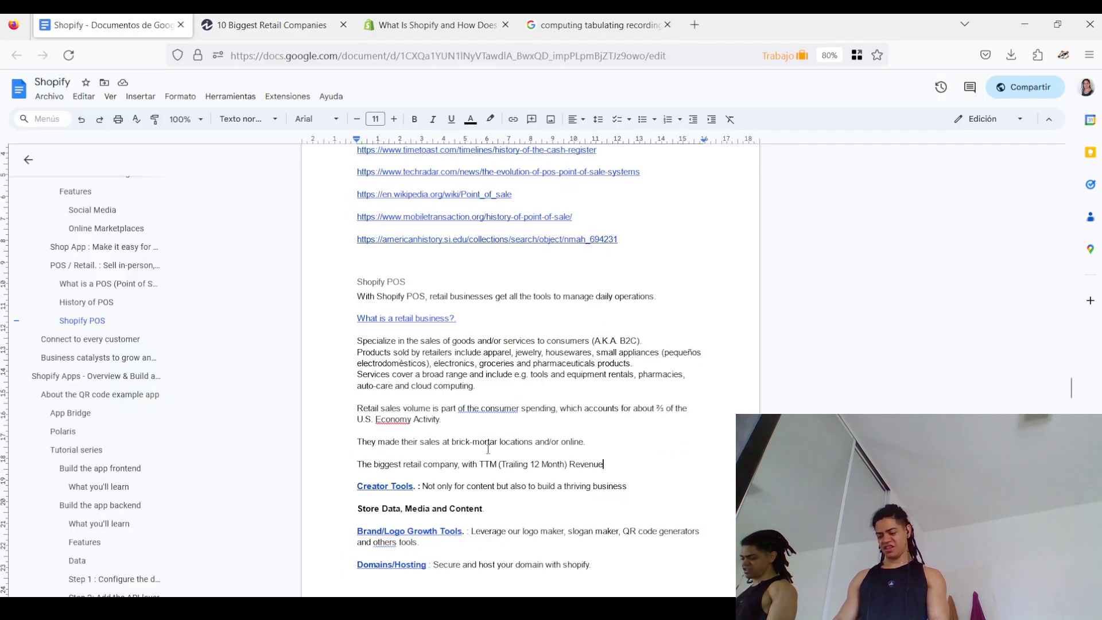
text(of 600.1)
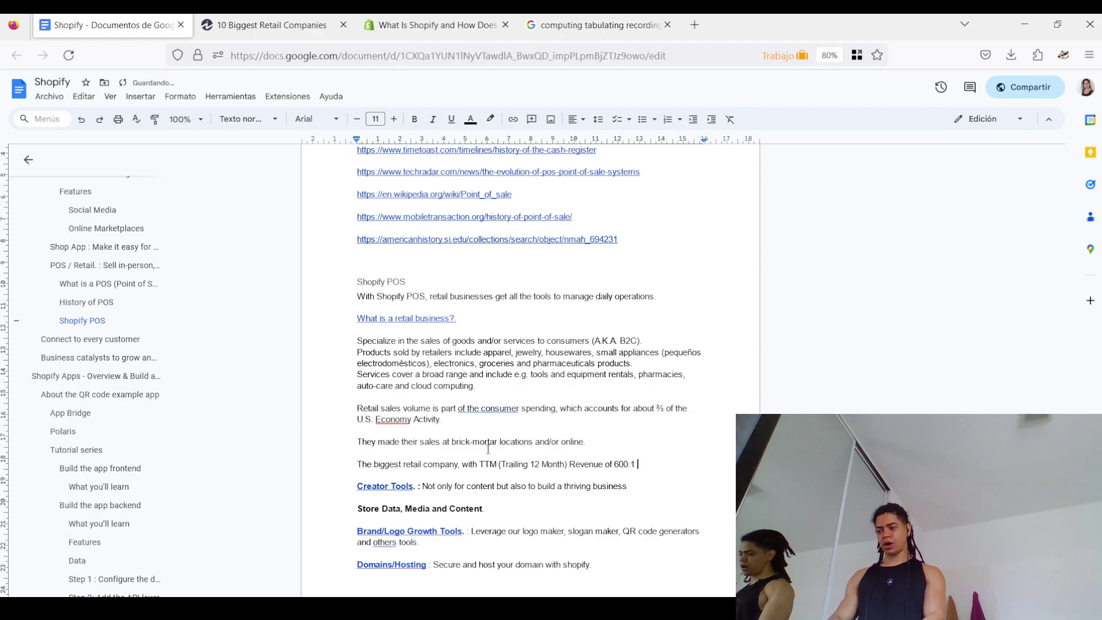
key(ctrl+Tab)
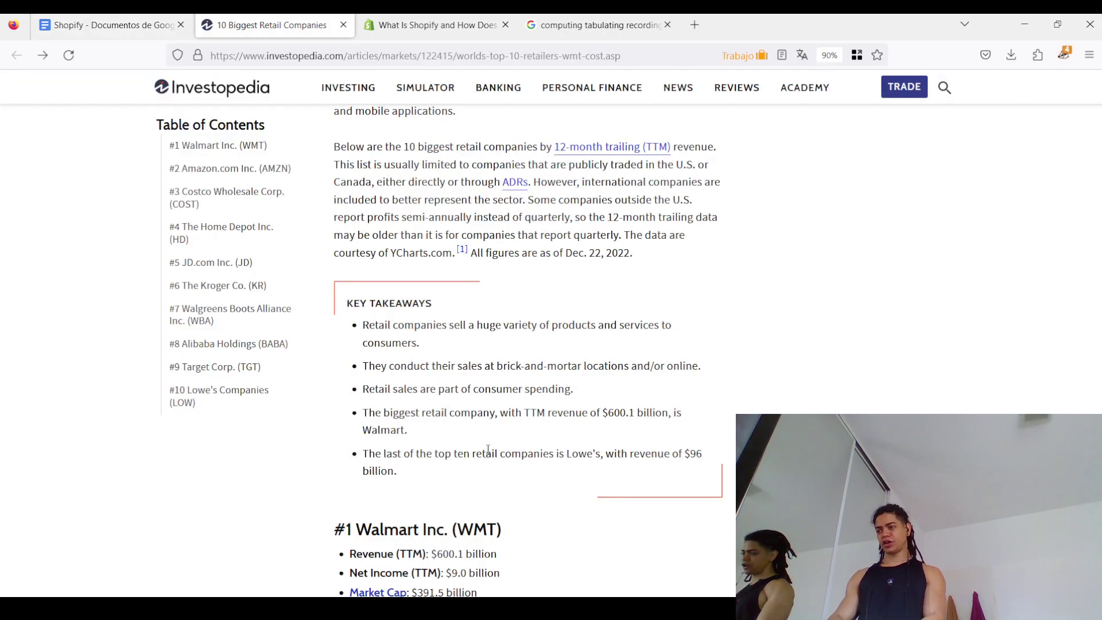
key(ctrl+shift+Tab)
text(billion)
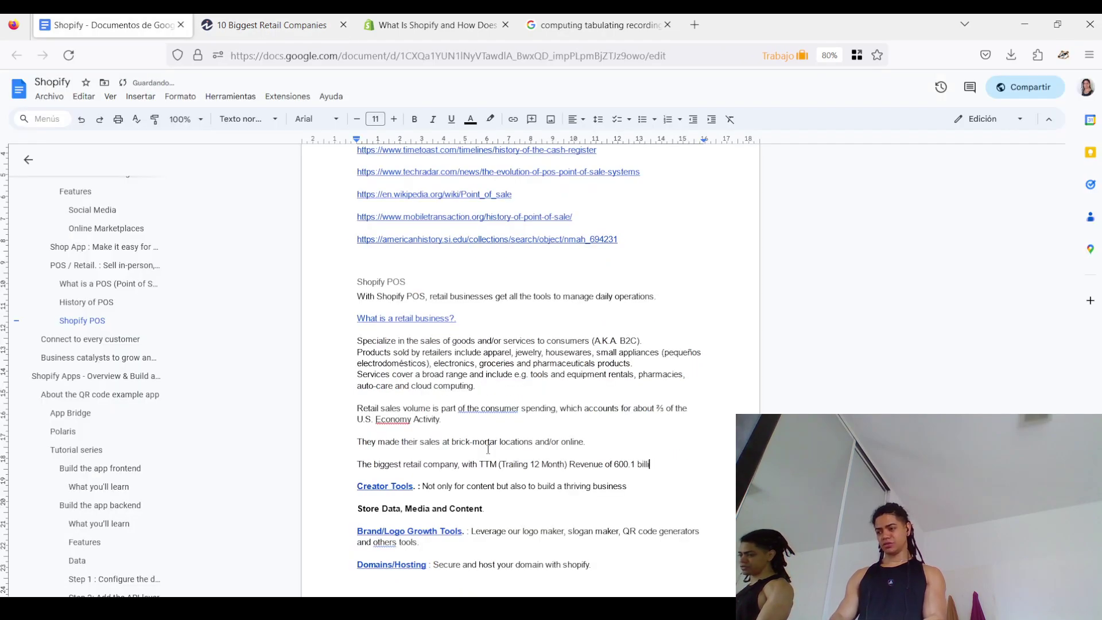
key(ctrl+Tab)
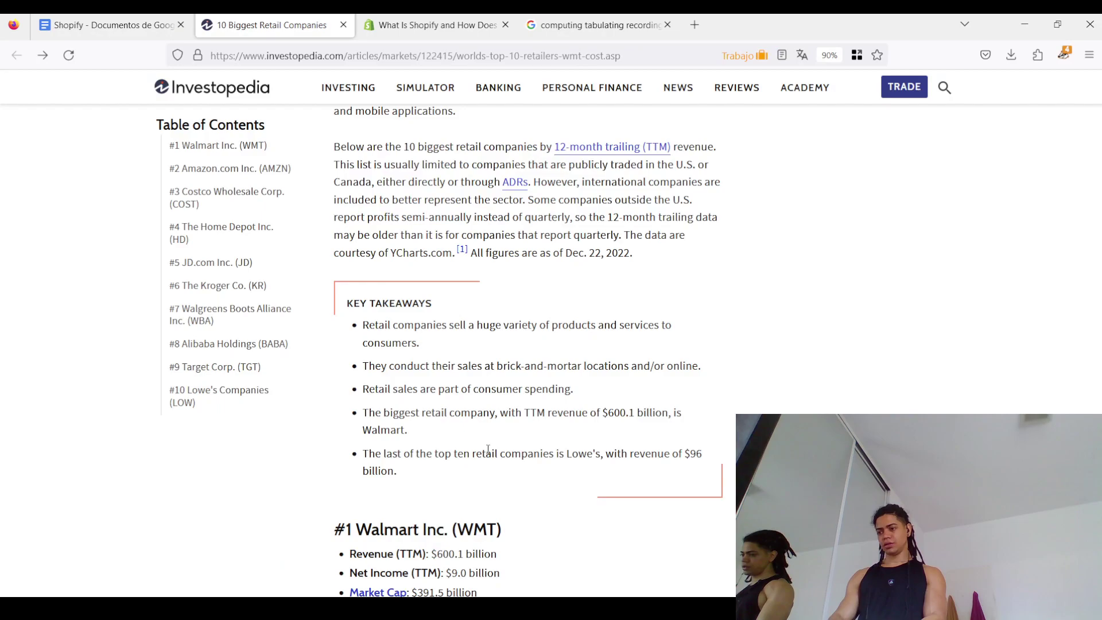
key(ctrl+shift+Tab)
text(is walmart.)
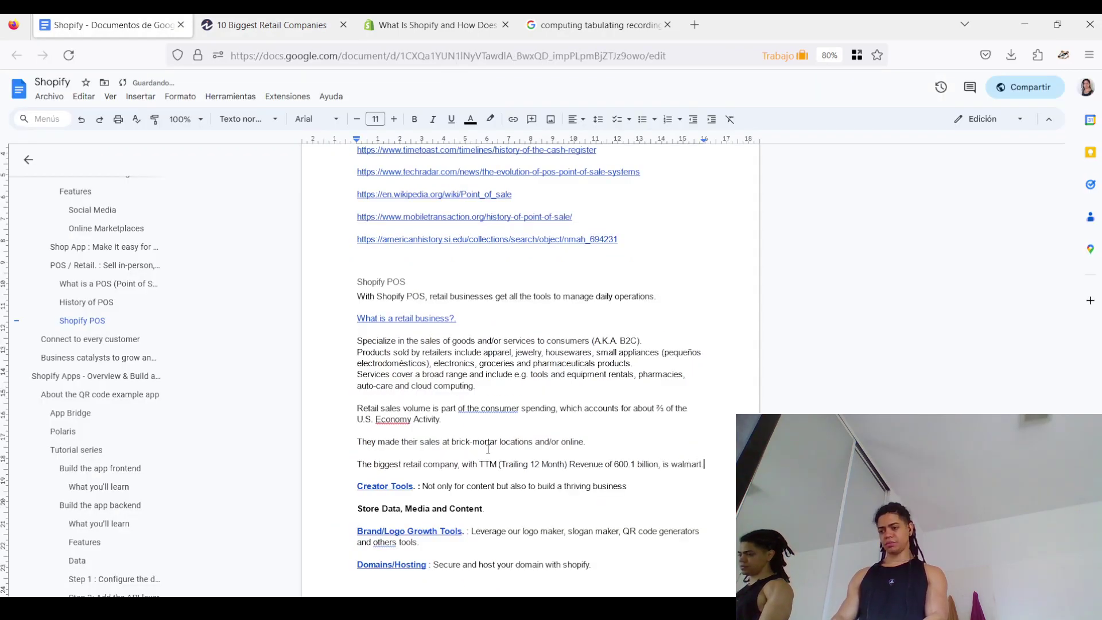
Start a new line reading 'The last of the'
key(Return)
key(ctrl+Tab)
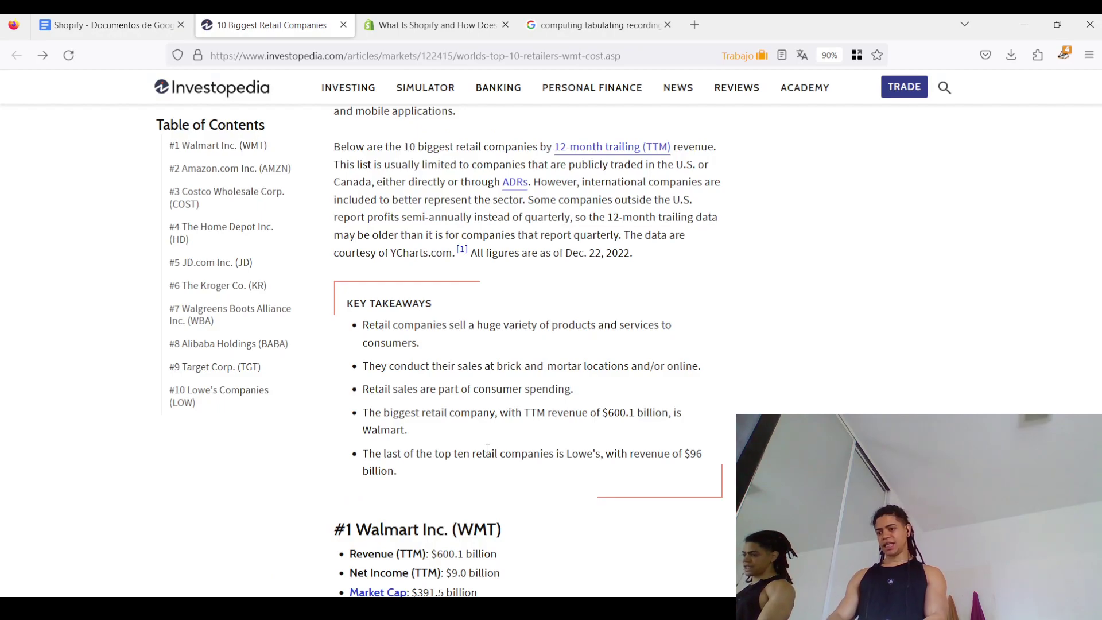
key(ctrl+Tab)
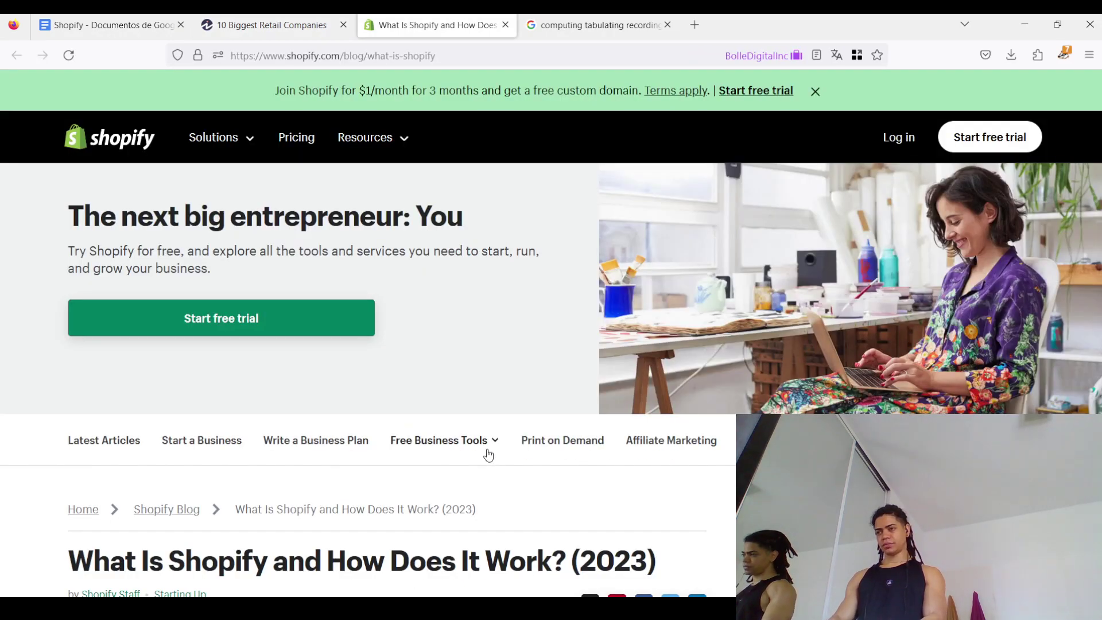
key(ctrl+1)
text(The last of the)
Continue the line with 'top 10 retail companies is Lowe's', checking the article for the name
key(ctrl+Tab)
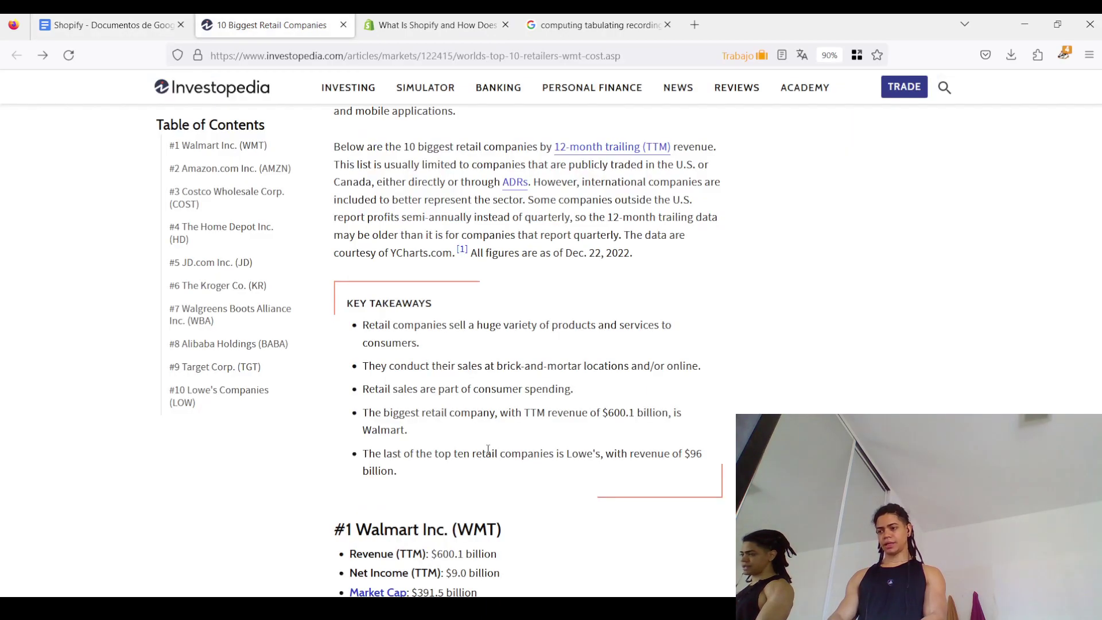
key(ctrl+1)
text(top 10)
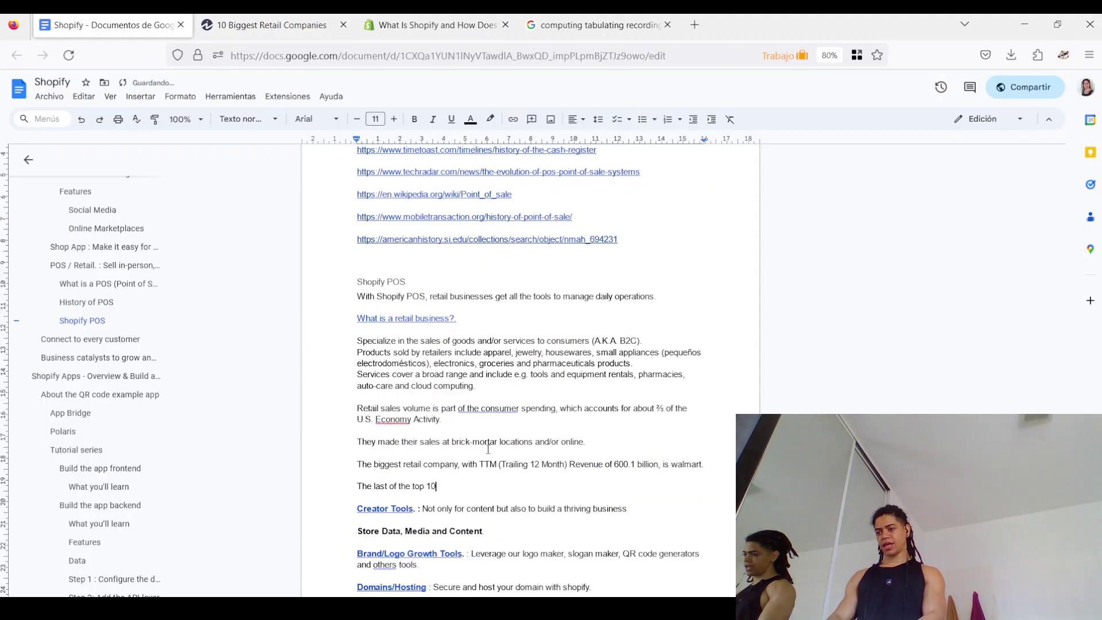
key(ctrl+Tab)
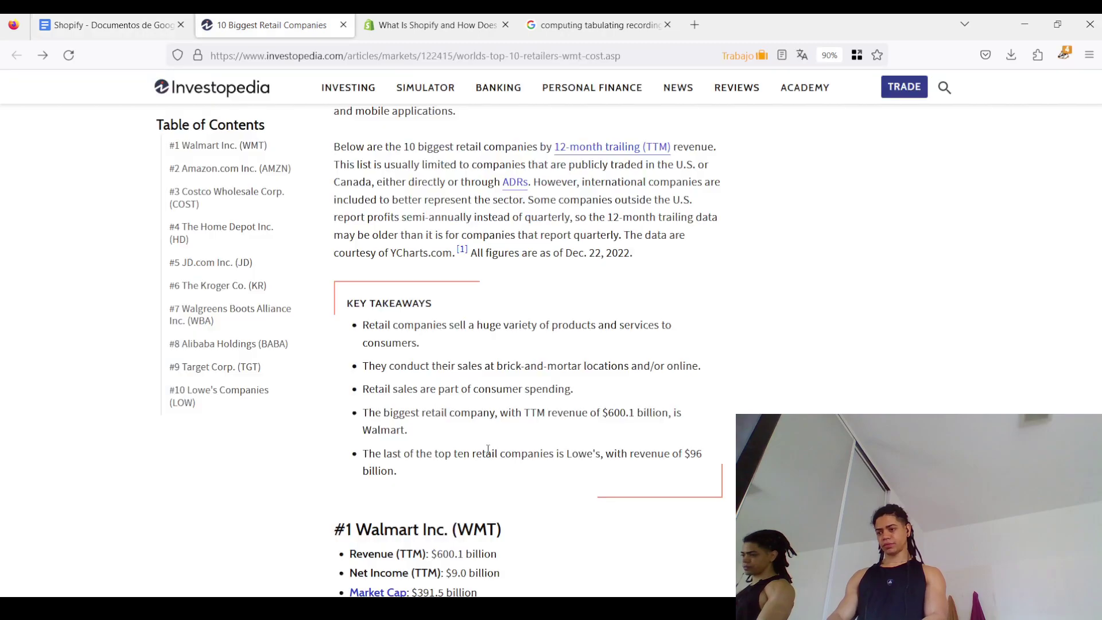
key(ctrl+shift+Tab)
text(retails)
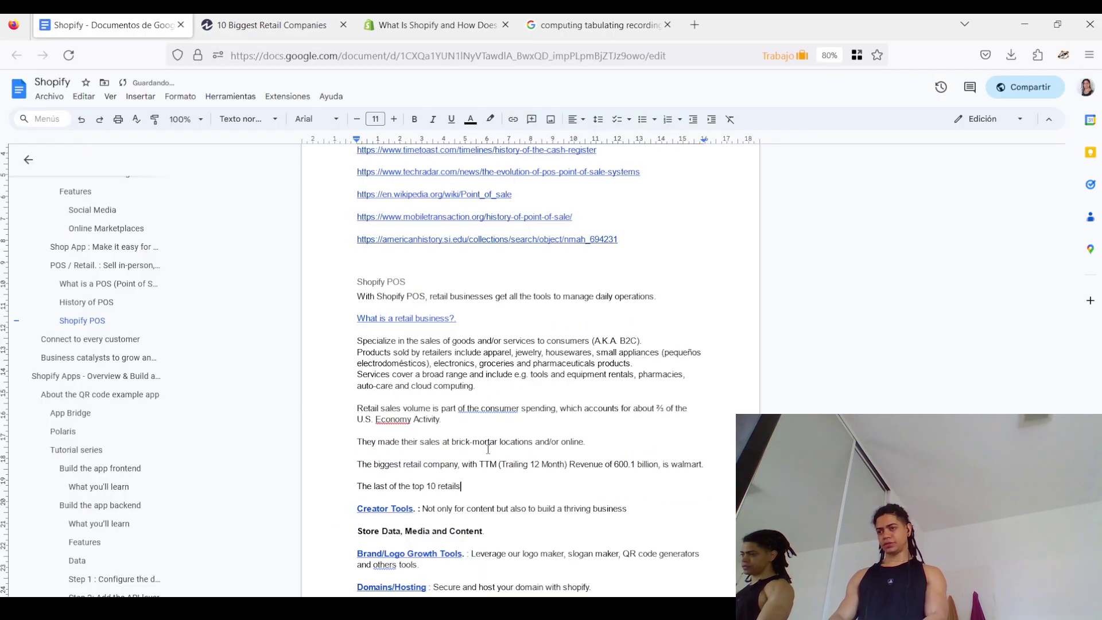
key(ctrl+Tab)
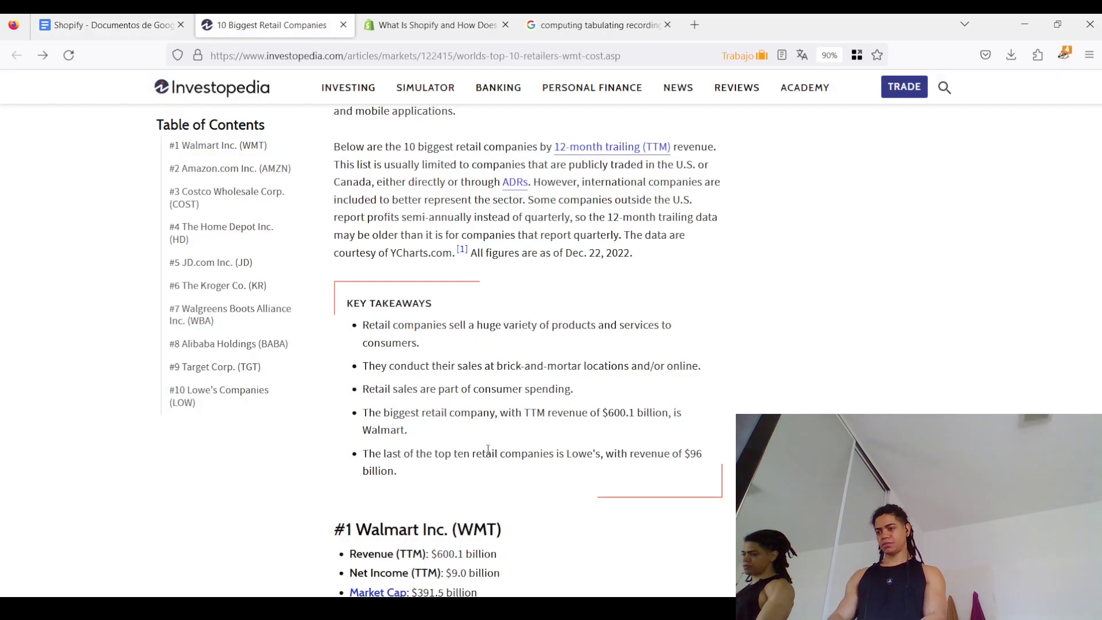
key(ctrl+shift+Tab)
key(ctrl+Tab)
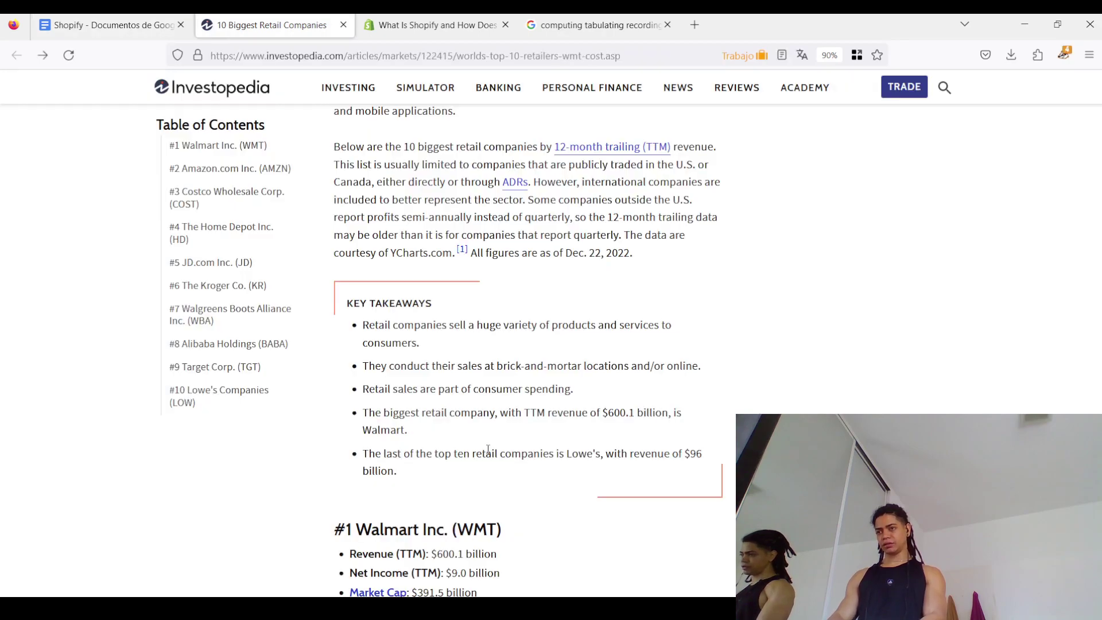
key(ctrl+shift+Tab)
text(com)
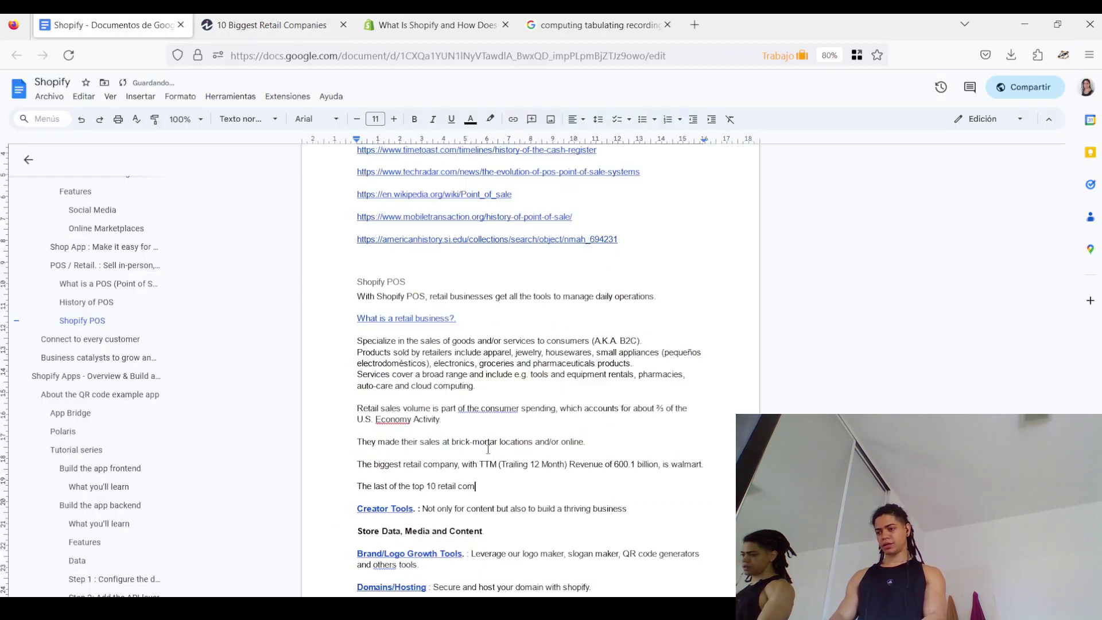
text(paniss is)
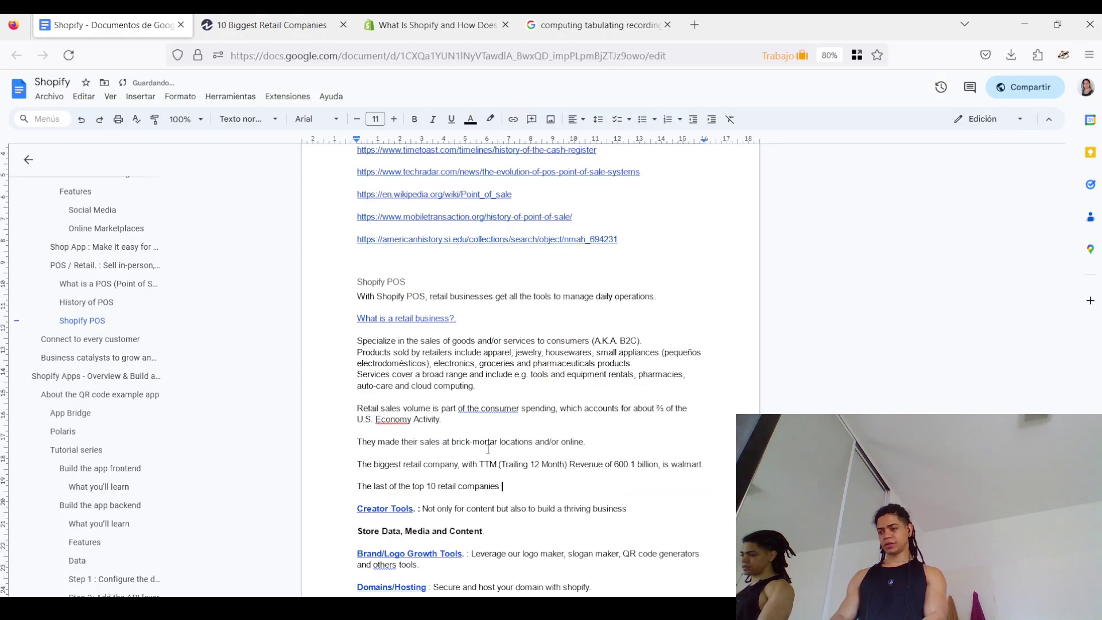
key(ctrl+Tab)
key(ctrl+shift+Tab)
text(Low)
text(w)
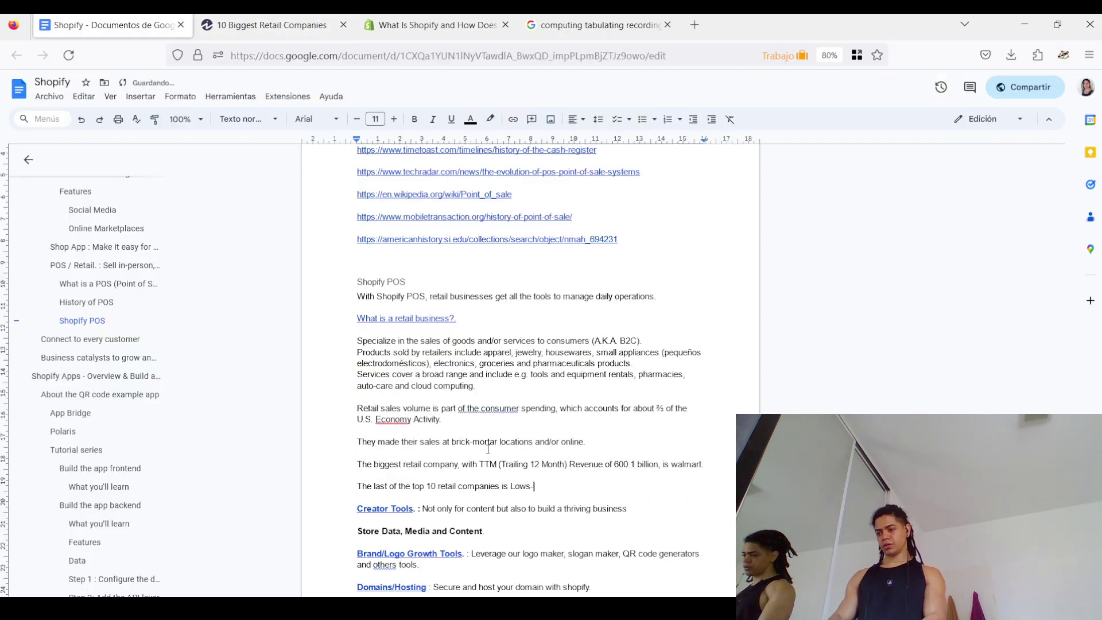
text('s)
End the sentence with ', with revenue of $96 billion.' and start a new paragraph
key(ctrl+Tab)
key(ctrl+shift+Tab)
text(, with)
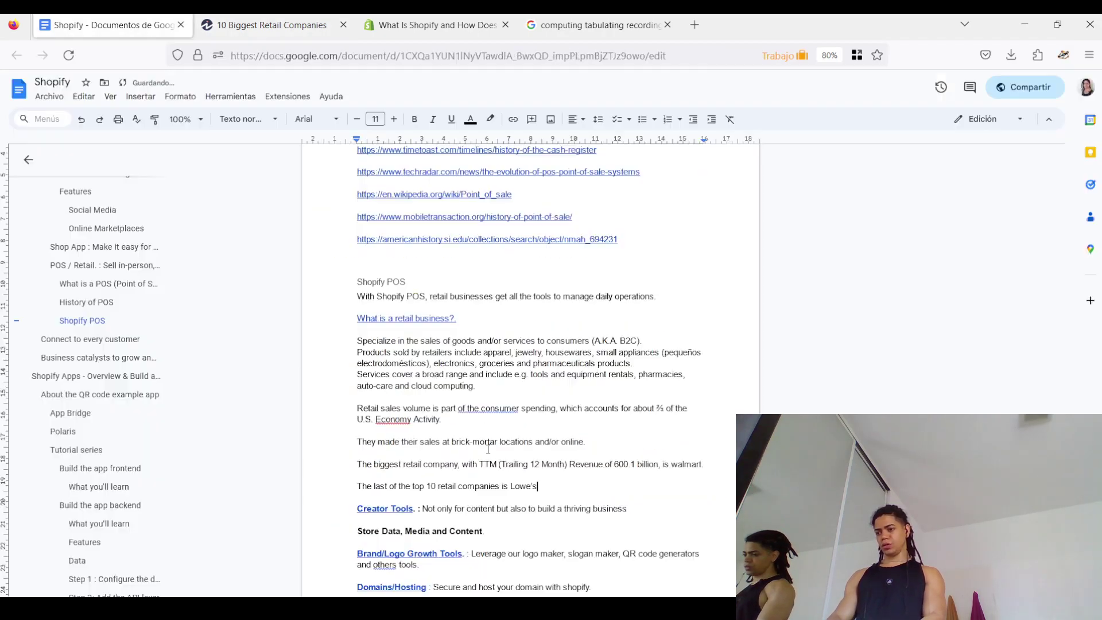
key(ctrl+Tab)
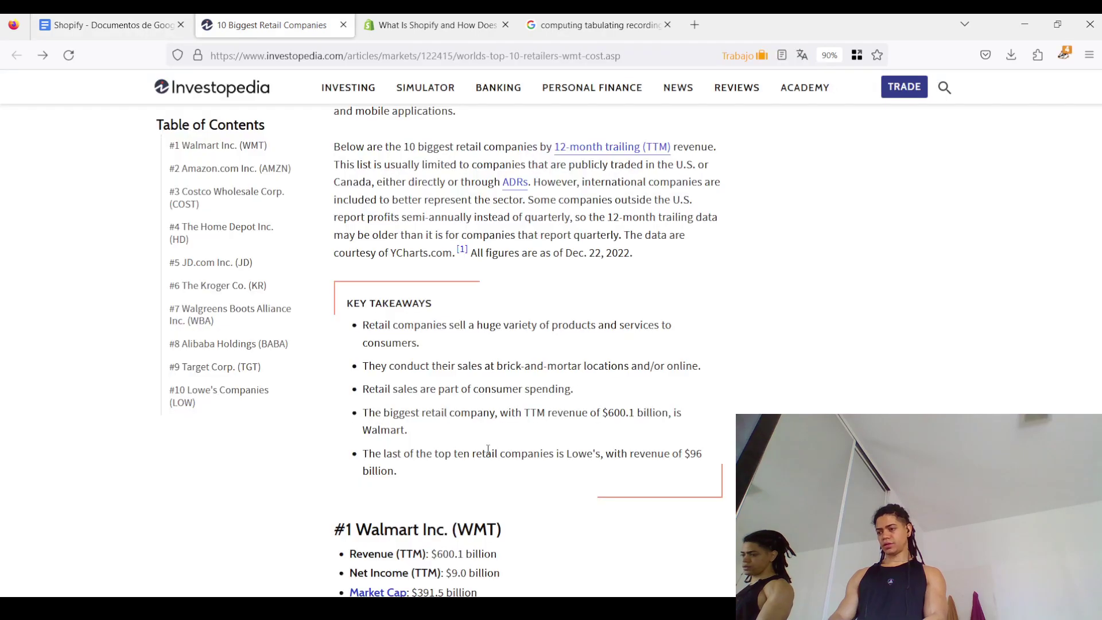
key(ctrl+shift+Tab)
text(96)
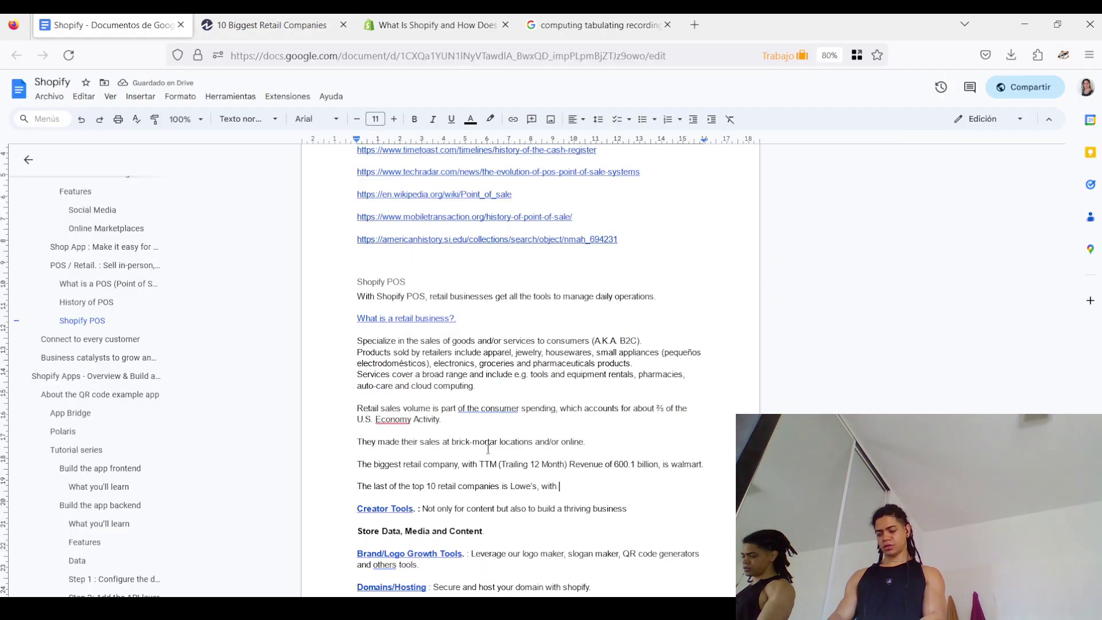
key(ctrl+Tab)
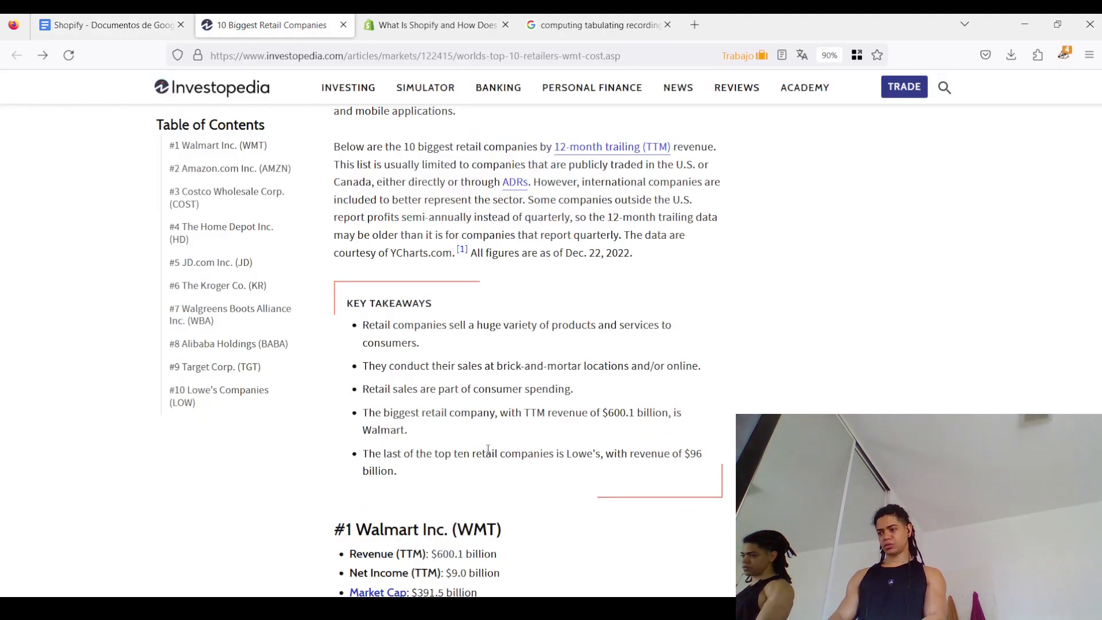
key(ctrl+shift+Tab)
key(BackSpace)
key(BackSpace)
text(reven)
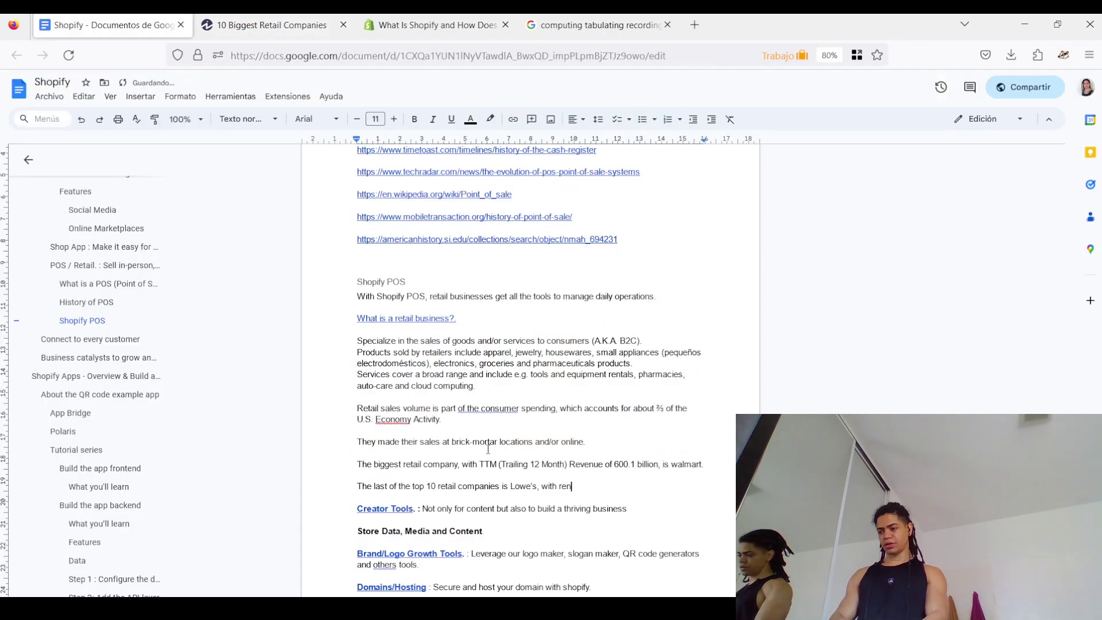
text(e)
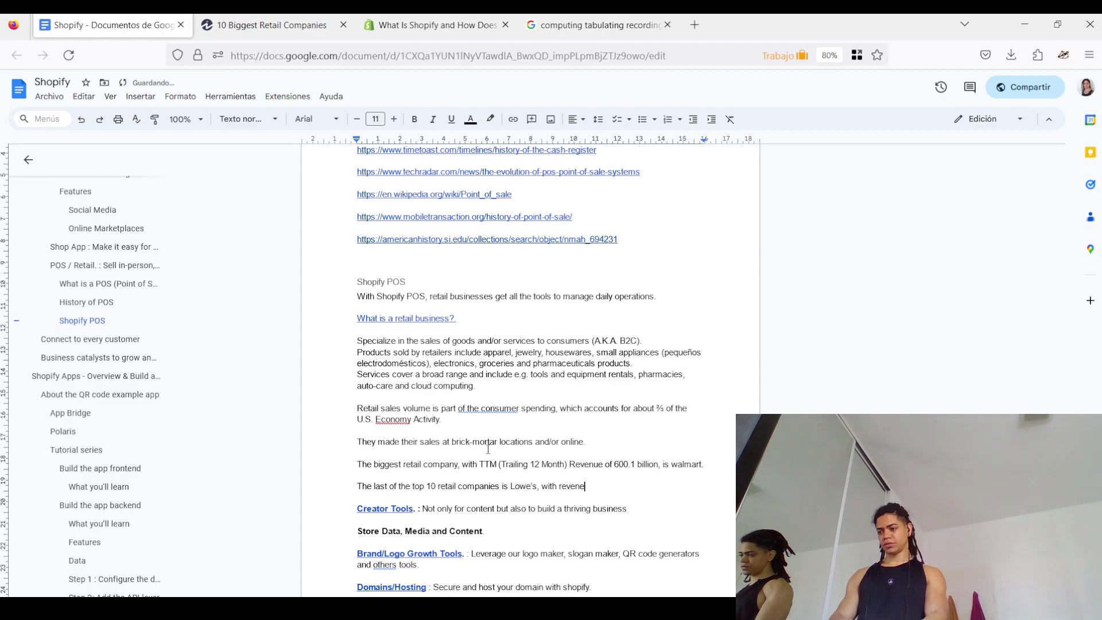
text(e of $96)
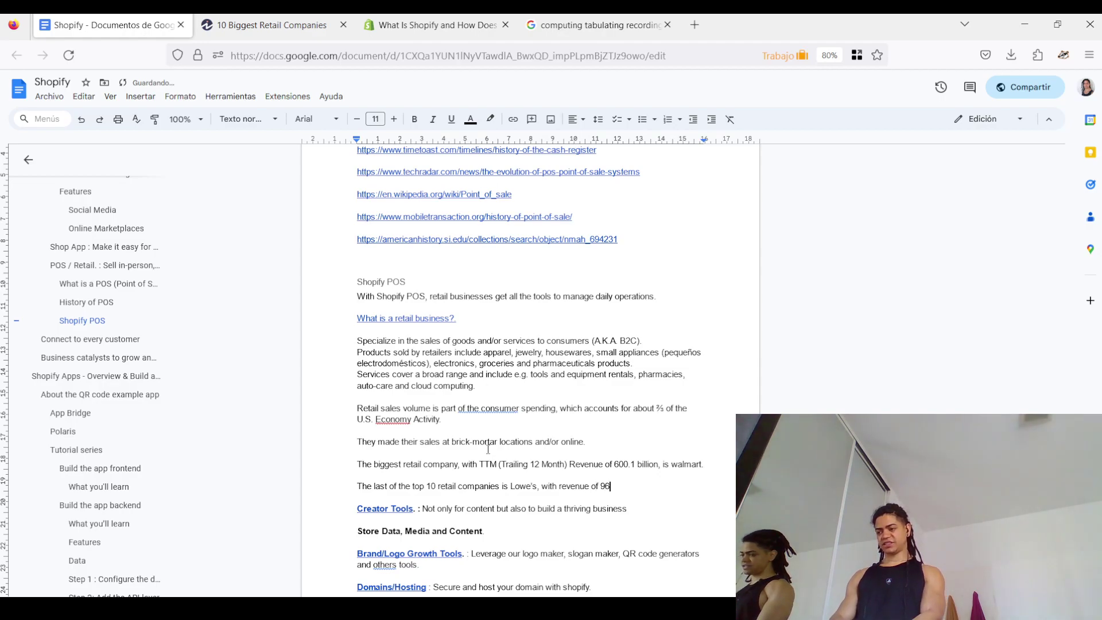
key(ctrl+Tab)
key(ctrl+shift+Tab)
text(billion.)
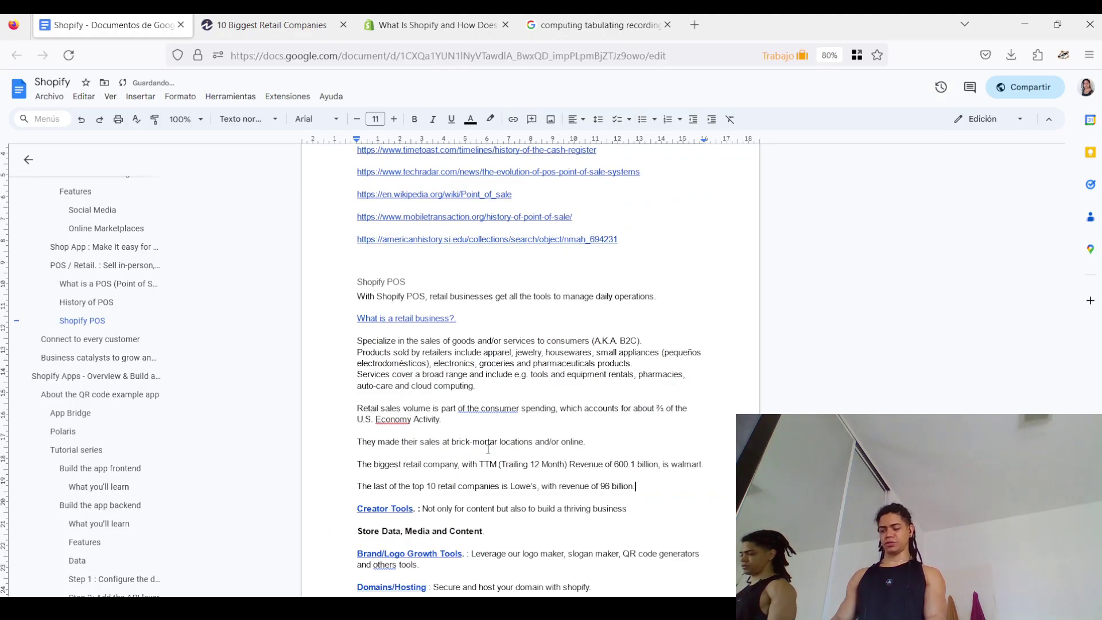
scroll(488, 449, down, 3)
key(Return)
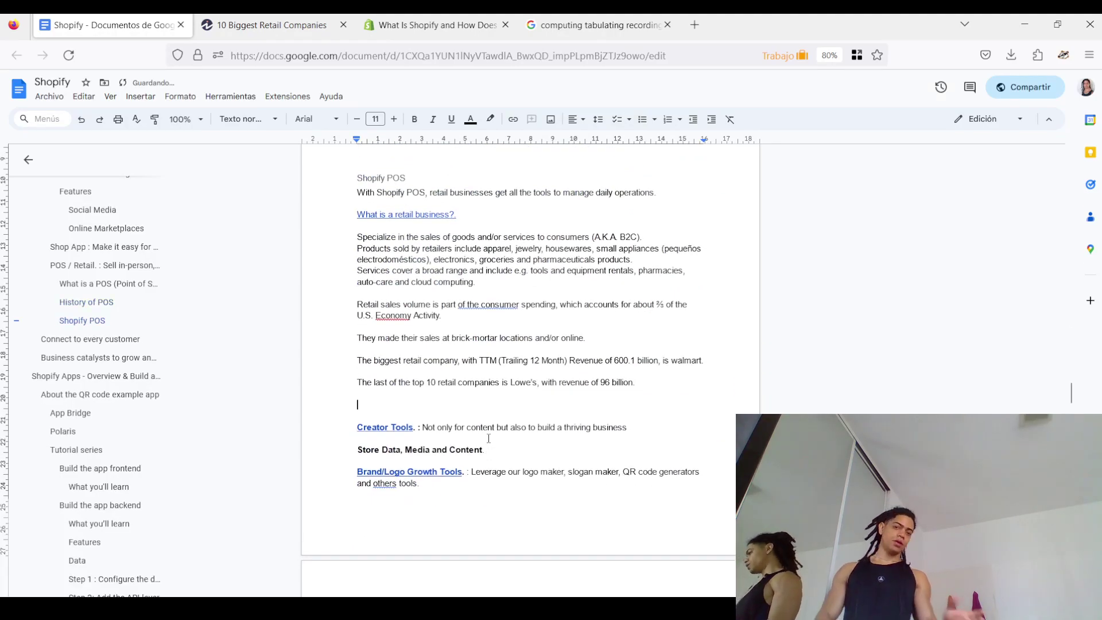